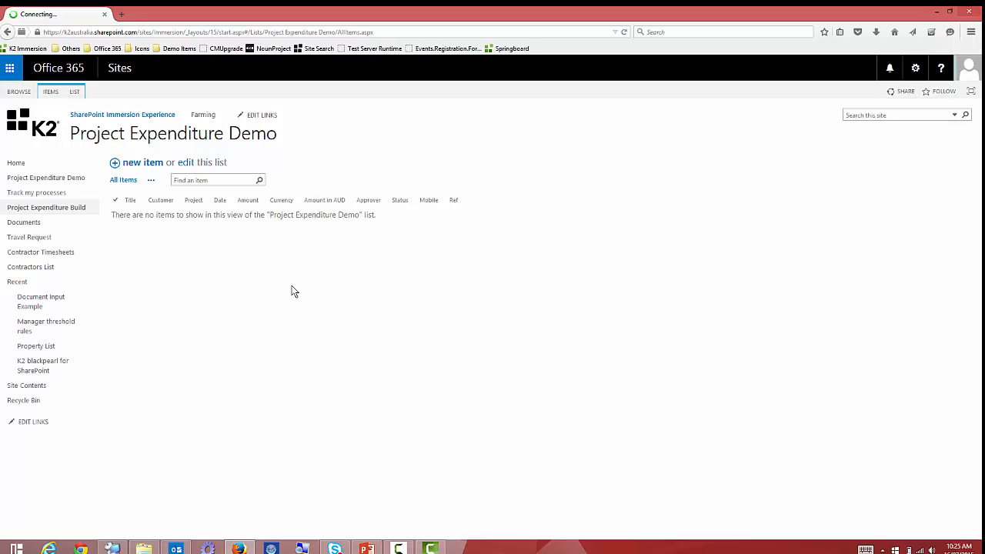
# Preview the list's default new item form with its Customer and Project fields, then cancel it.
pyautogui.click(139, 164)
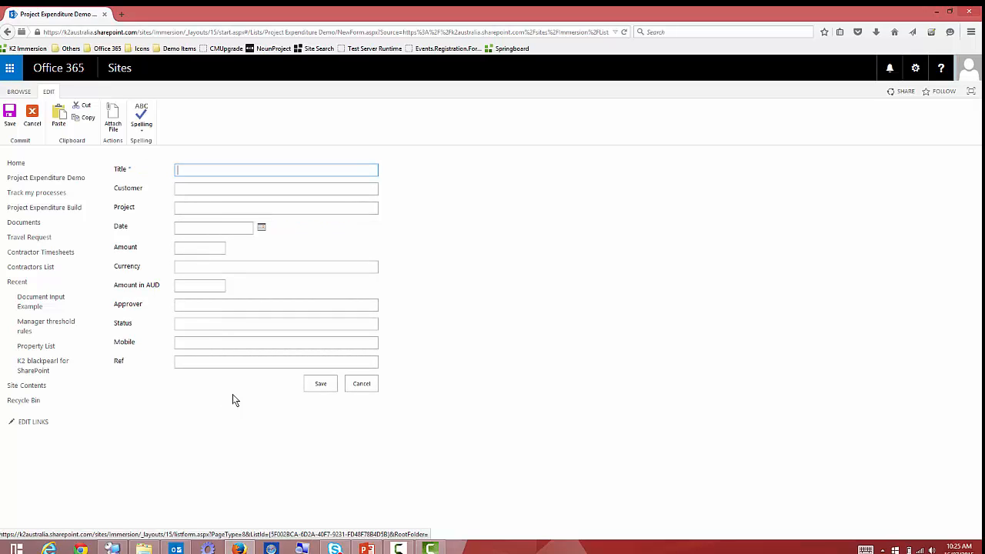
pyautogui.click(193, 186)
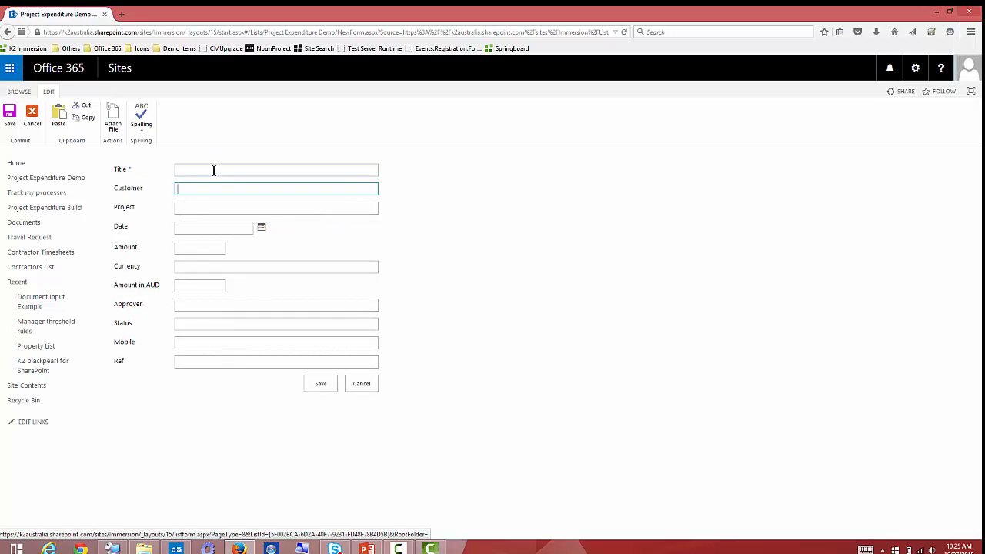
pyautogui.click(203, 208)
pyautogui.click(365, 389)
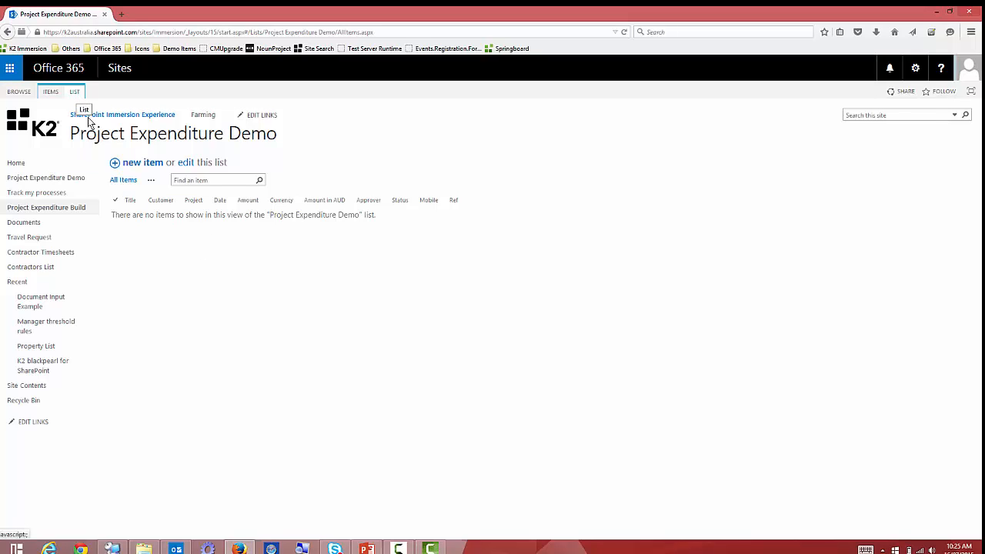
# Present the architecture slide, pointing out its Office 365 and Forms pictures.
pyautogui.click(366, 547)
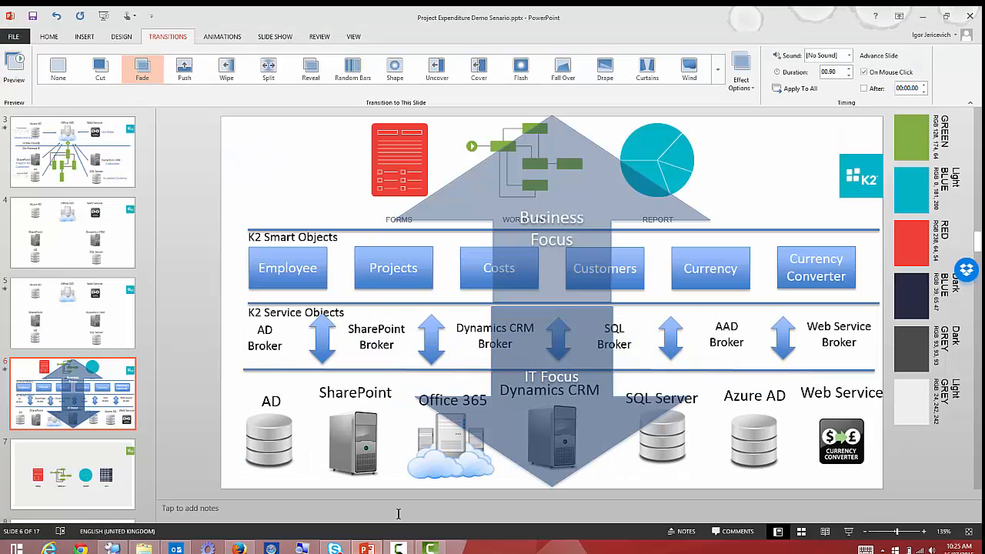
pyautogui.click(436, 454)
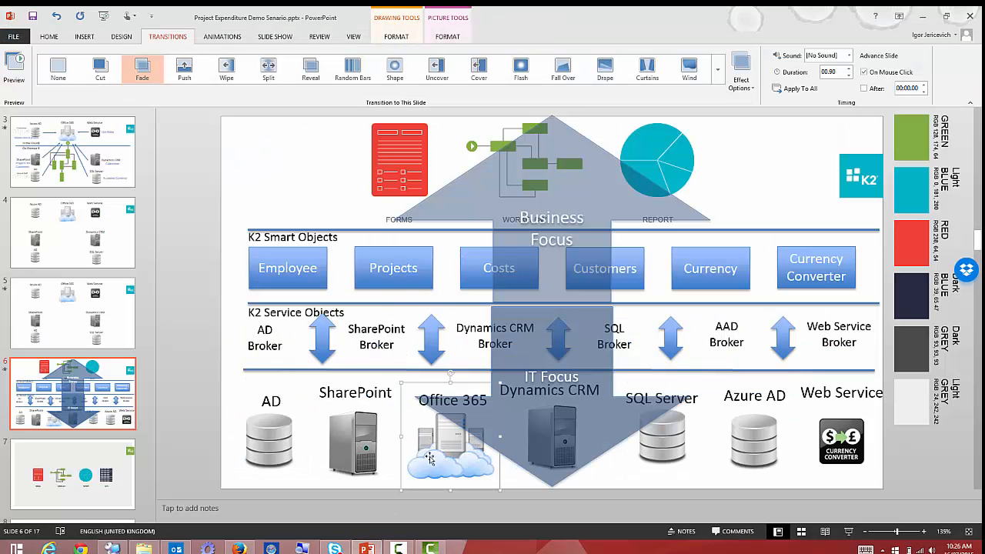
pyautogui.click(408, 162)
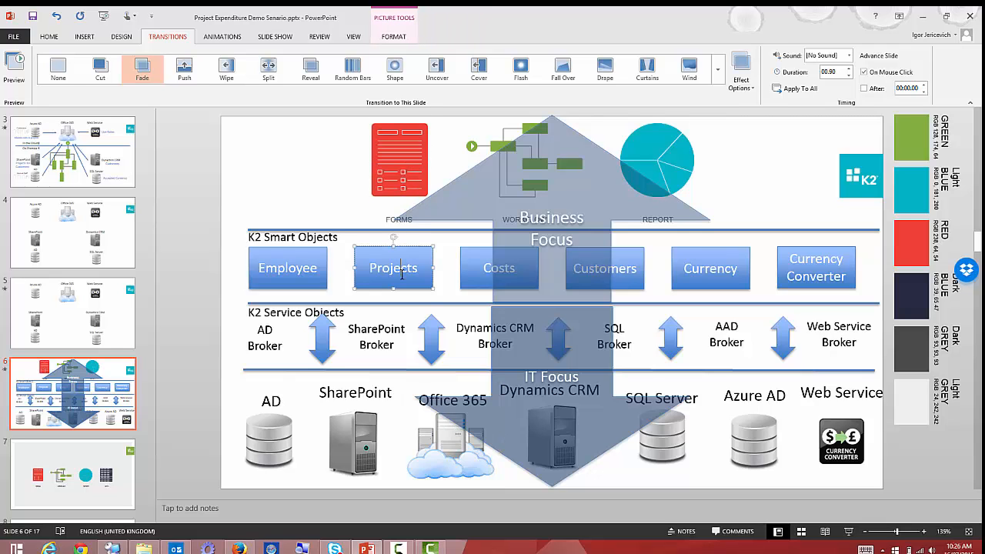
pyautogui.click(438, 462)
pyautogui.click(923, 18)
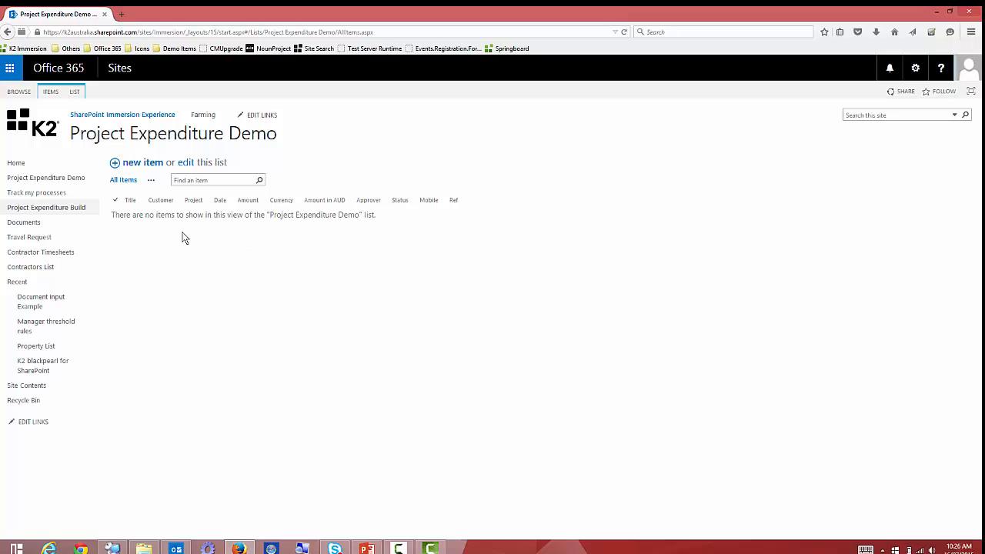
# Create a new K2 Application for the list with Create SmartForms ticked alongside Create SmartObject.
pyautogui.click(74, 92)
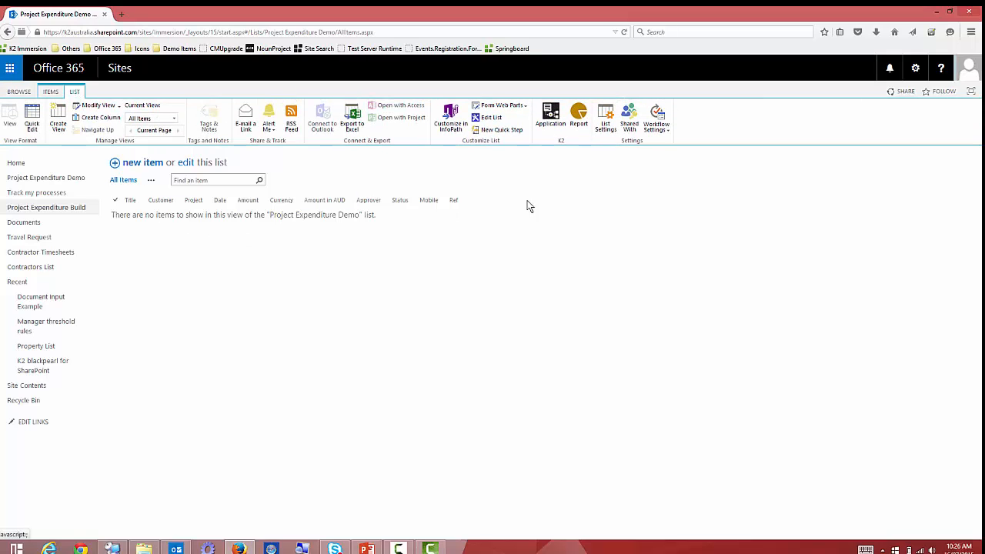
pyautogui.click(552, 116)
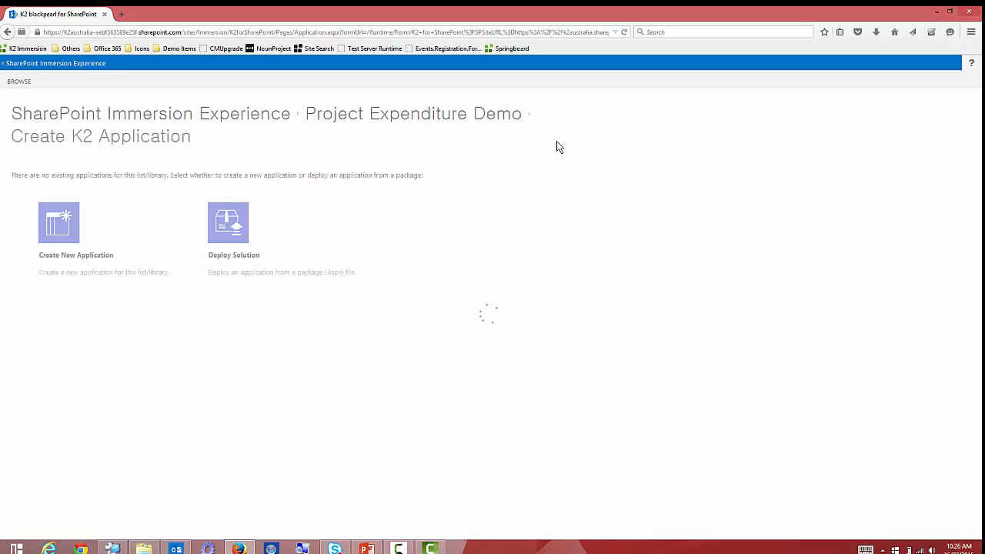
pyautogui.click(68, 228)
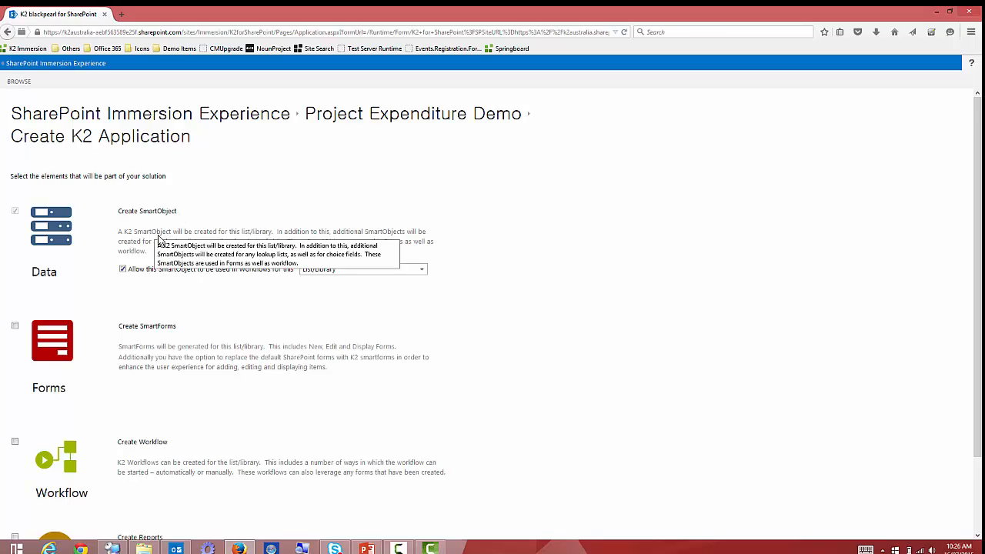
pyautogui.click(15, 325)
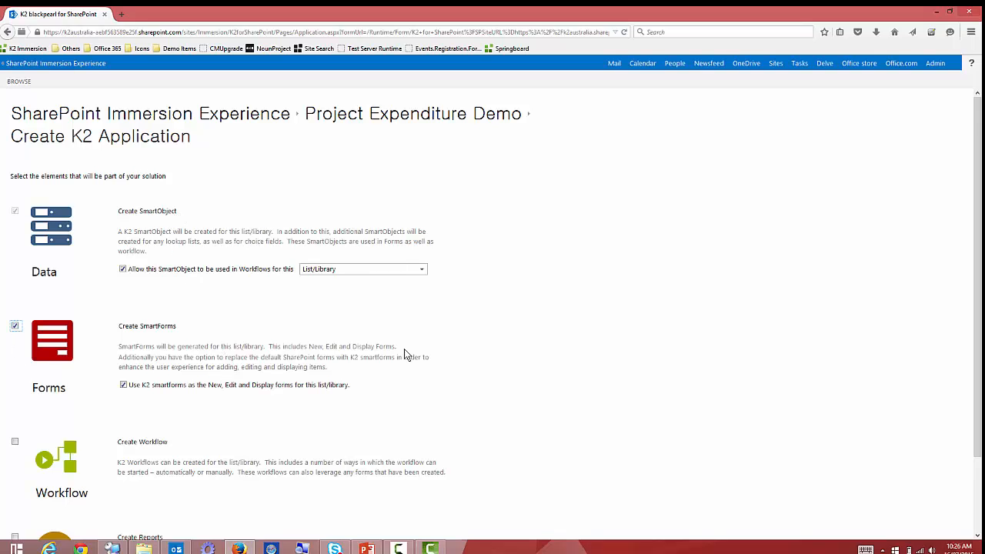
pyautogui.scroll(-2, 538, 330)
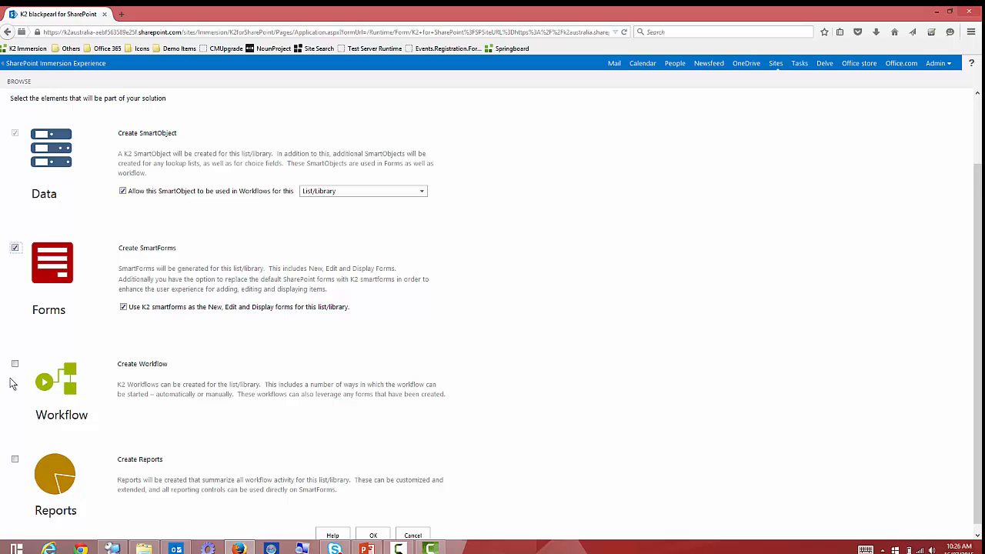
pyautogui.scroll(-1, 477, 380)
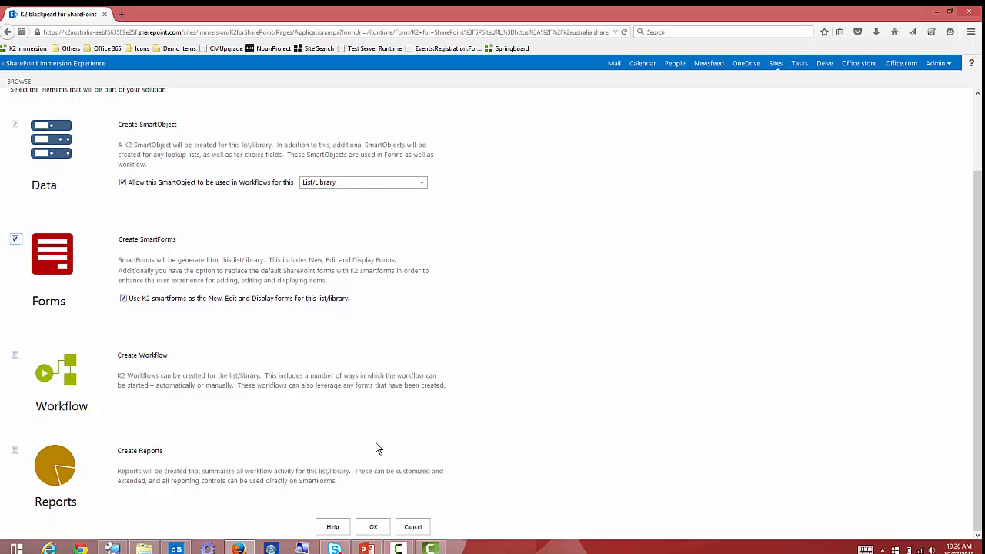
# Confirm the K2 application to generate two SmartObjects, five views and Display, Edit and New forms.
pyautogui.click(375, 526)
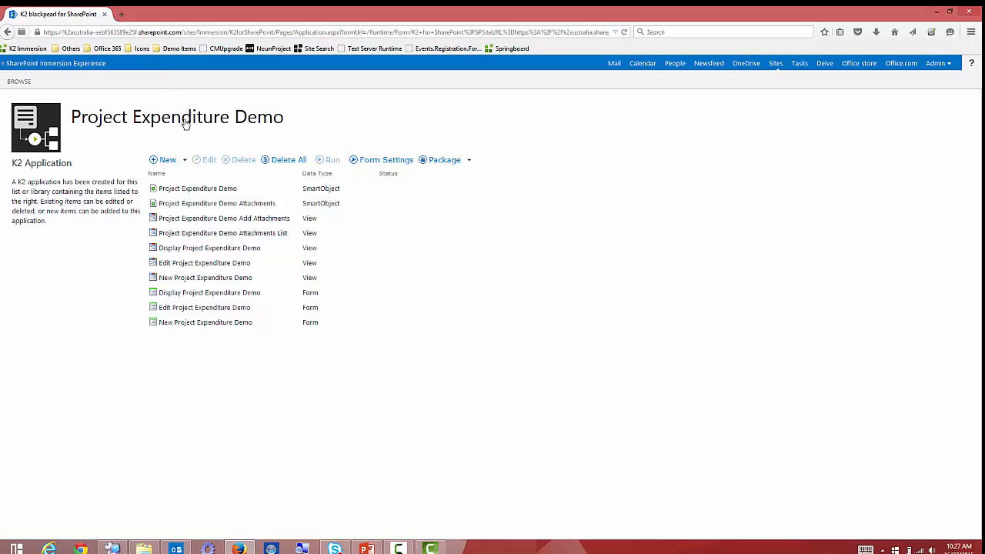
# Inspect the list's new K2 SmartForm new item form in a second tab, then return to the K2 page.
pyautogui.click(58, 64)
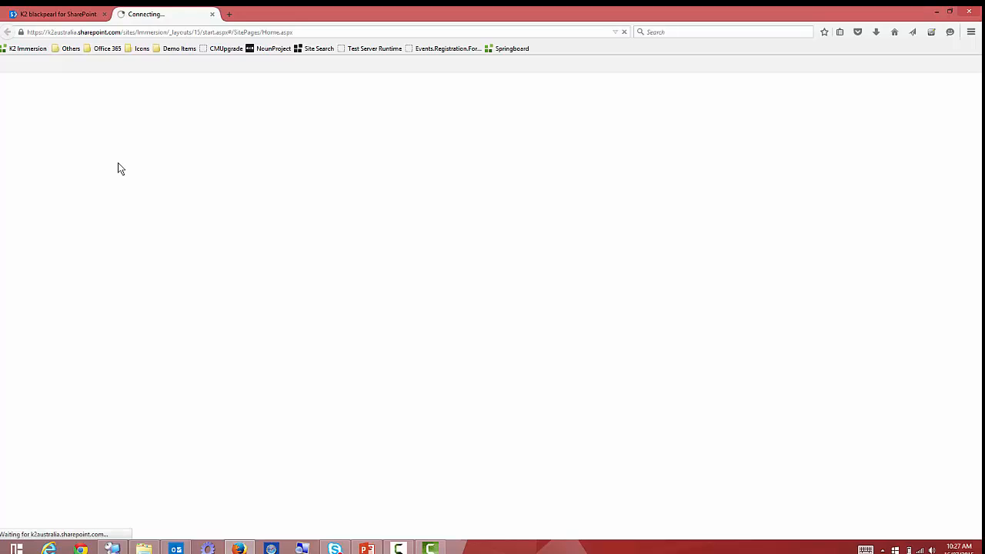
pyautogui.click(46, 213)
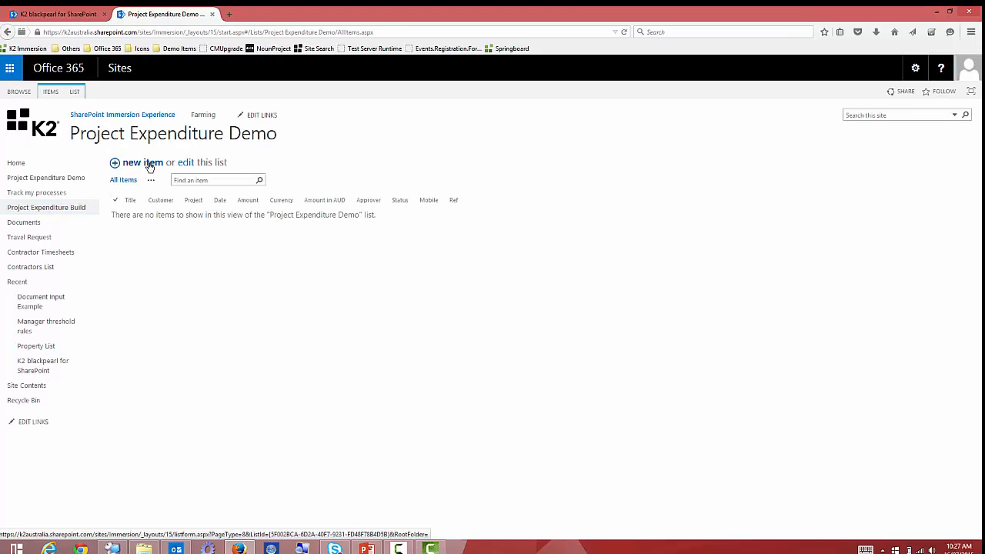
pyautogui.click(149, 166)
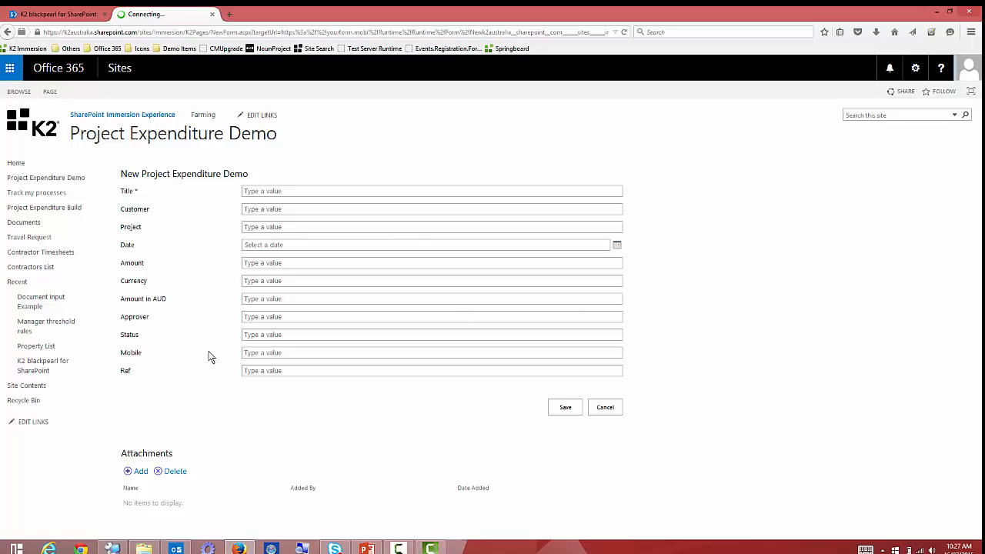
pyautogui.moveTo(122, 172); pyautogui.dragTo(248, 508)
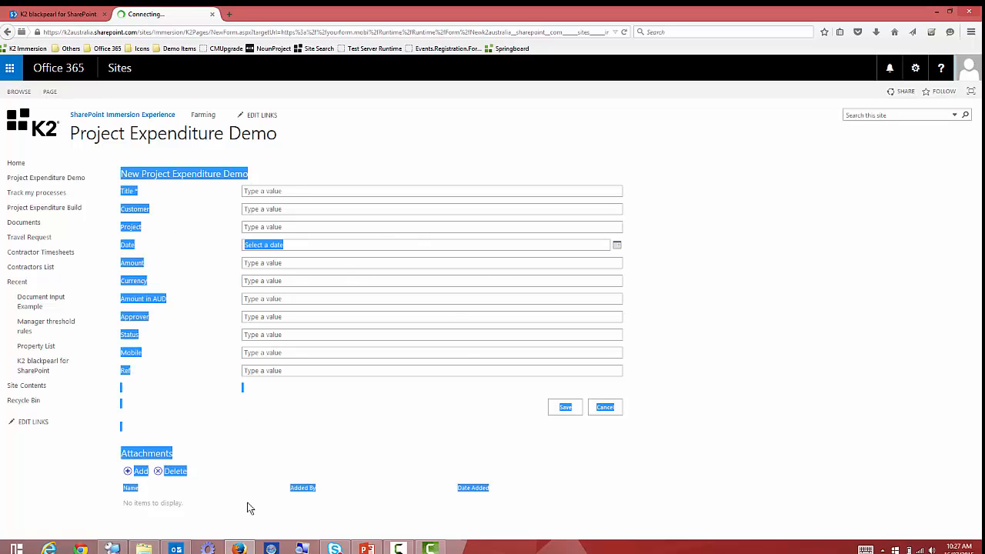
pyautogui.click(120, 181)
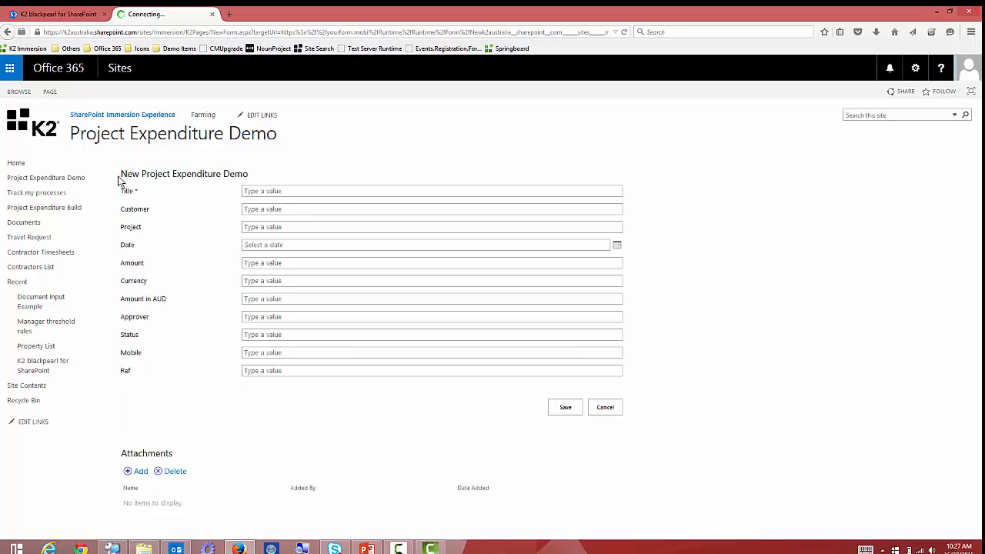
pyautogui.moveTo(120, 181); pyautogui.dragTo(183, 392)
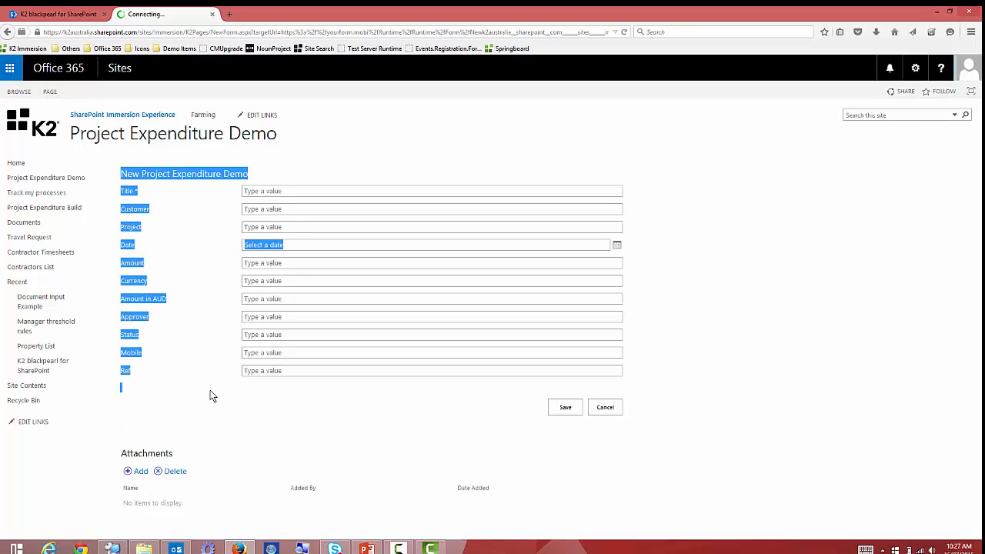
pyautogui.click(210, 390)
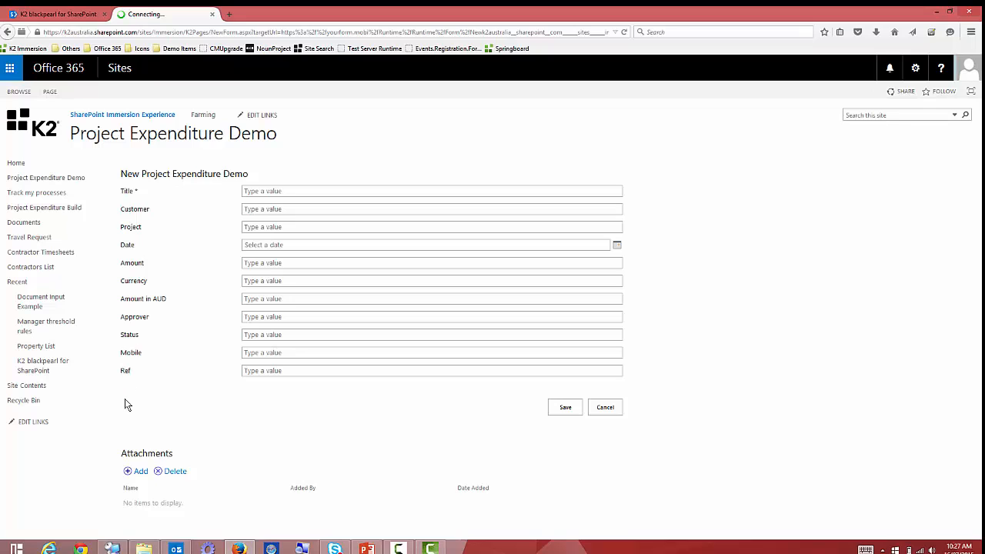
pyautogui.click(72, 19)
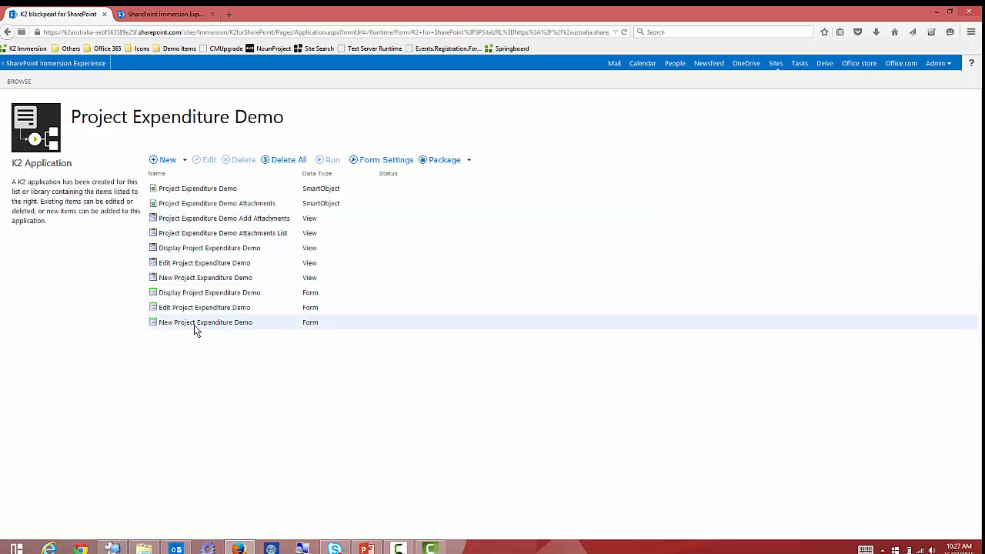
# Check out the New Project Expenditure Demo view and edit it in the View Designer.
pyautogui.click(227, 280)
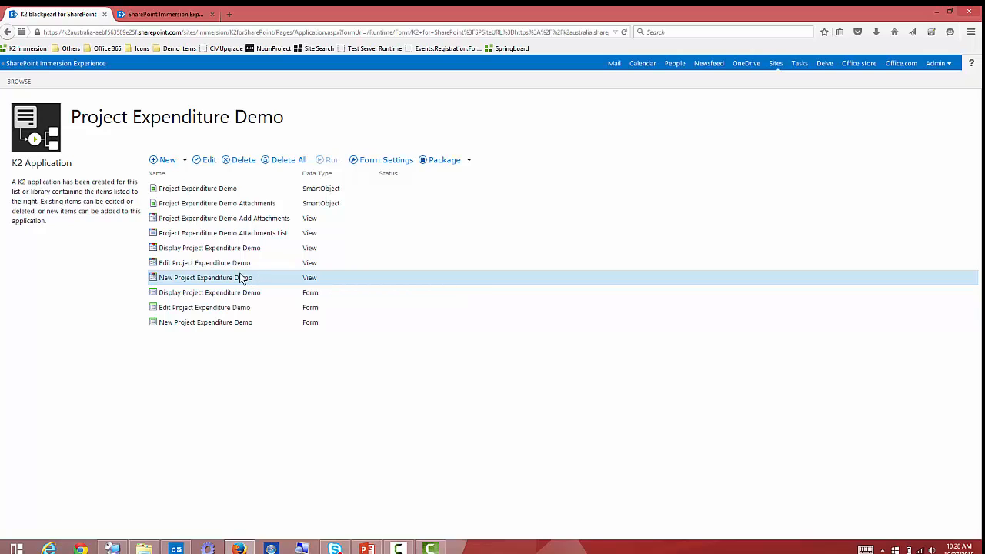
pyautogui.rightClick(241, 277)
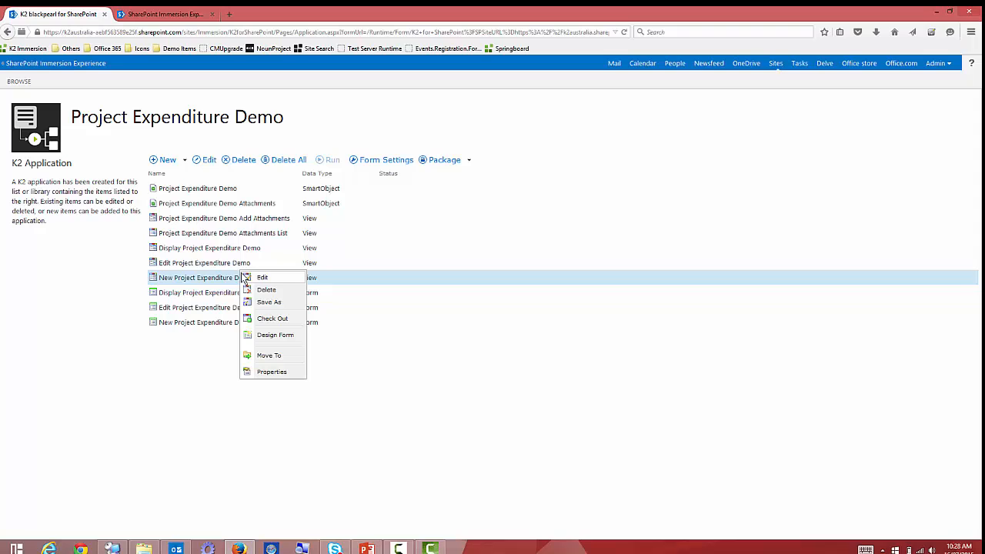
pyautogui.click(282, 320)
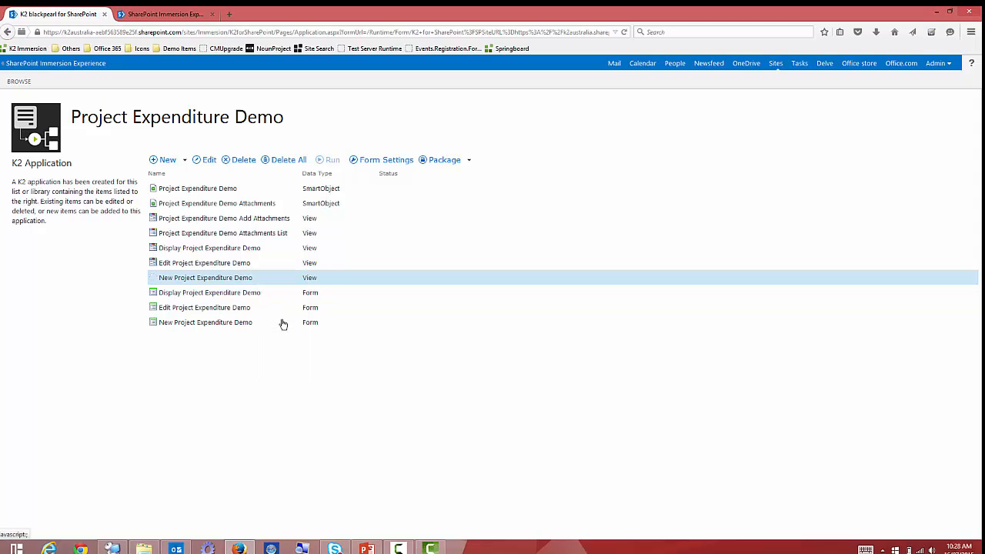
pyautogui.rightClick(253, 279)
pyautogui.click(297, 285)
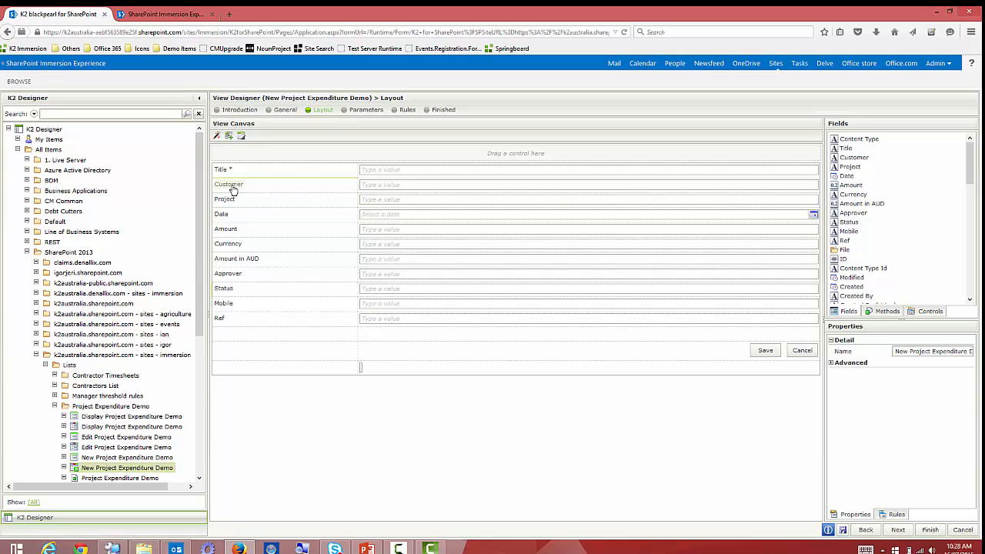
# Convert the Customer text box into a Drop-Down List control.
pyautogui.click(382, 188)
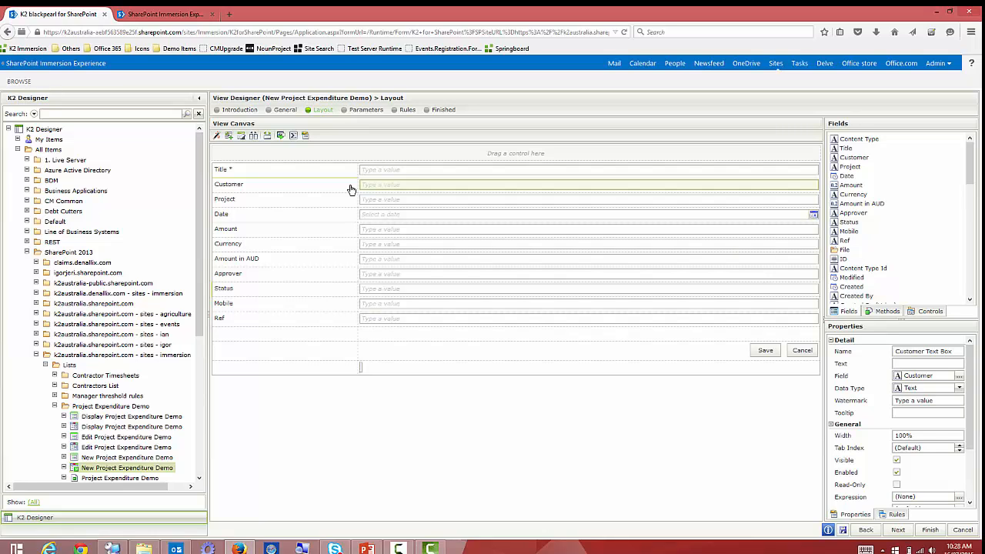
pyautogui.click(280, 136)
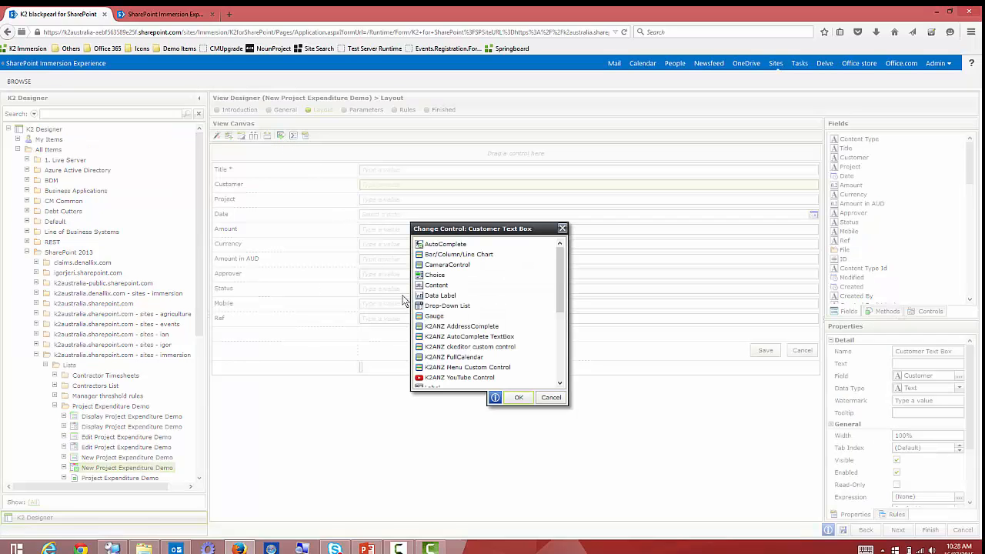
pyautogui.click(465, 306)
pyautogui.click(519, 399)
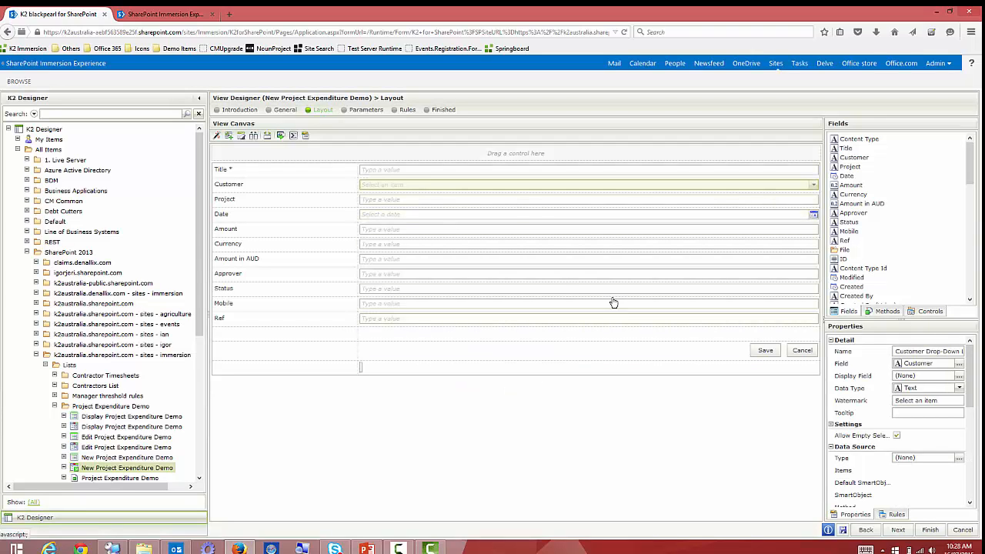
# Source the Customer drop-down from the CRM 2013 CRM Account Summary SmartObject, with Account Name as value.
pyautogui.click(958, 457)
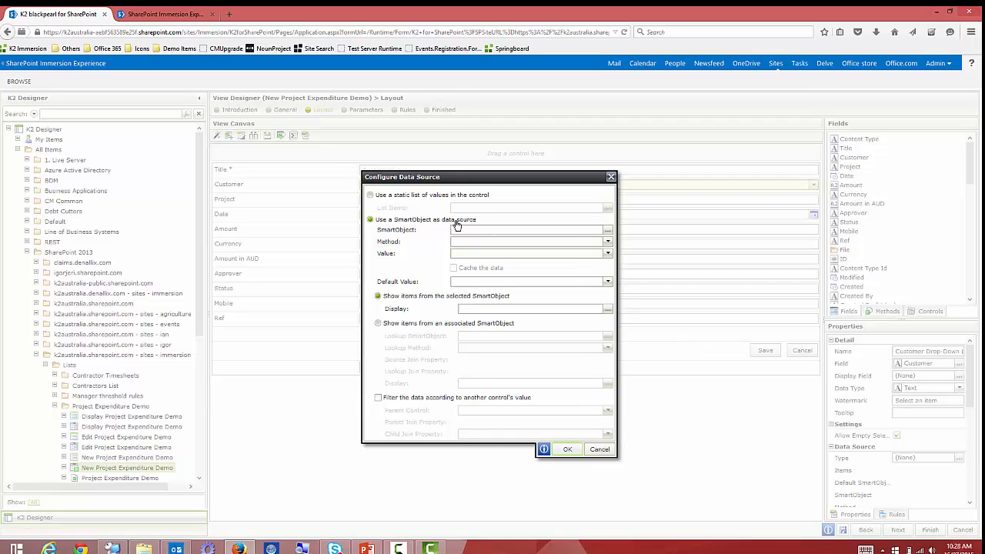
pyautogui.click(608, 232)
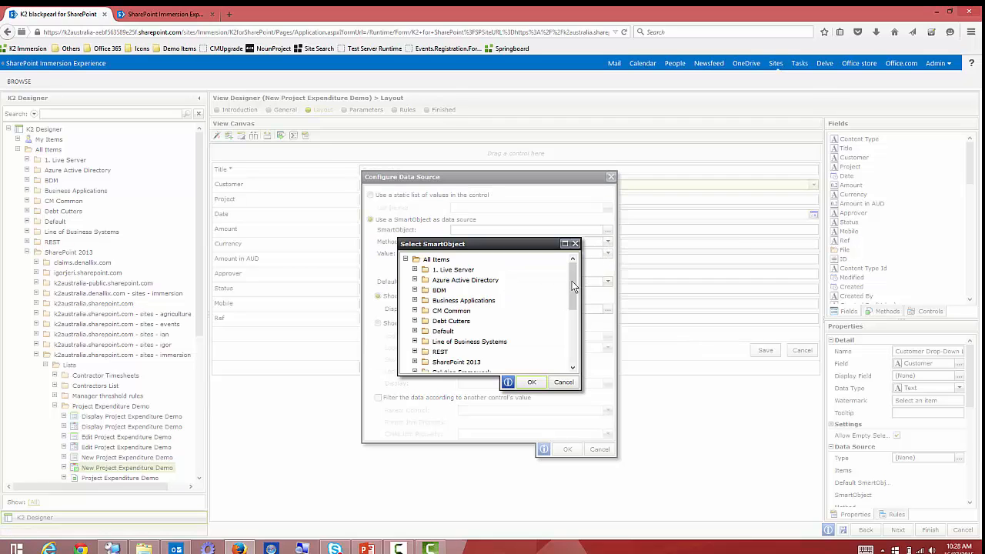
pyautogui.moveTo(572, 304); pyautogui.dragTo(571, 307)
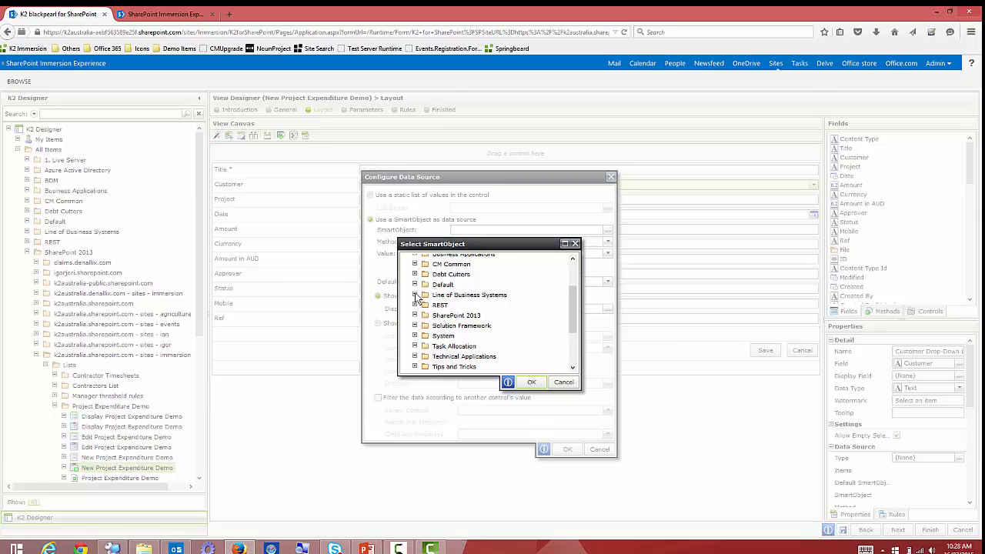
pyautogui.click(414, 295)
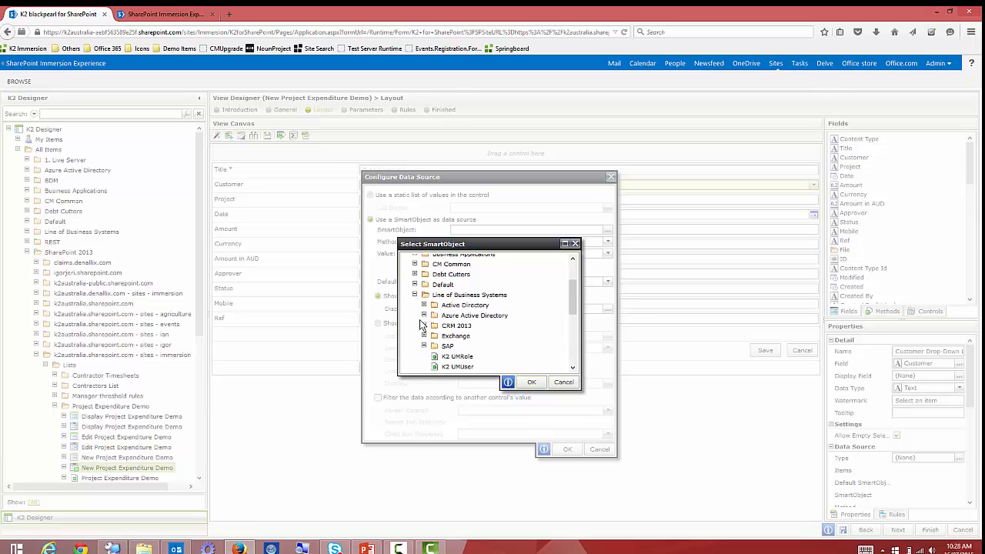
pyautogui.click(424, 326)
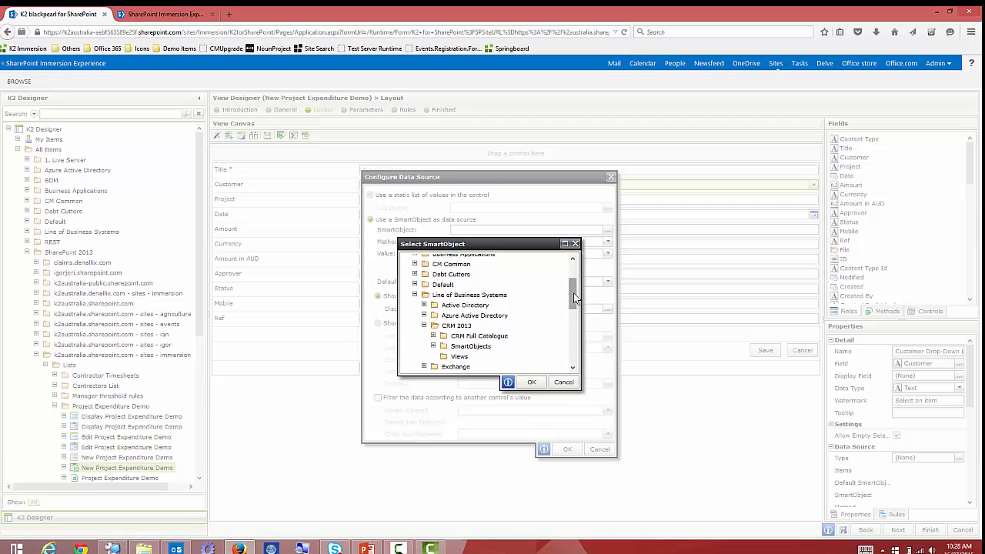
pyautogui.scroll(-2, 574, 297)
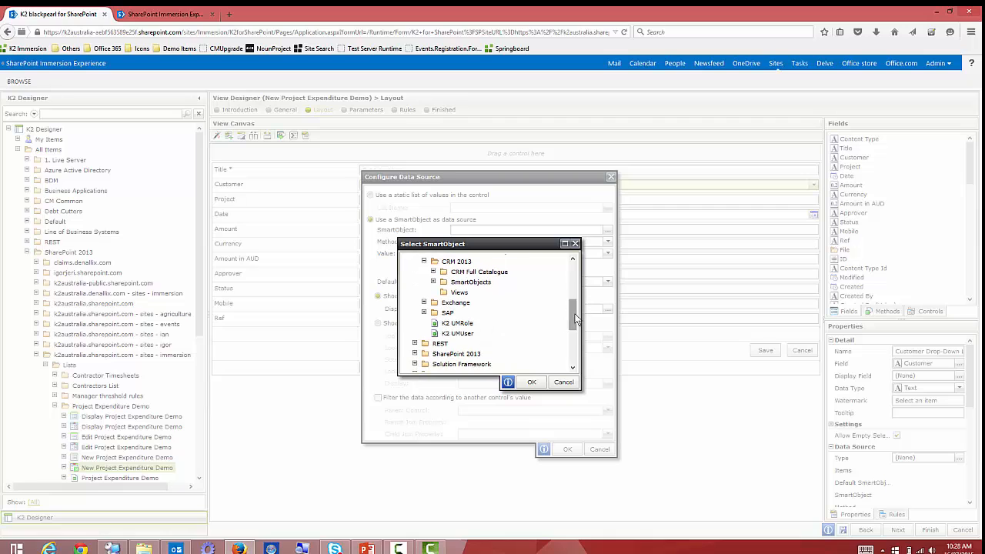
pyautogui.click(435, 282)
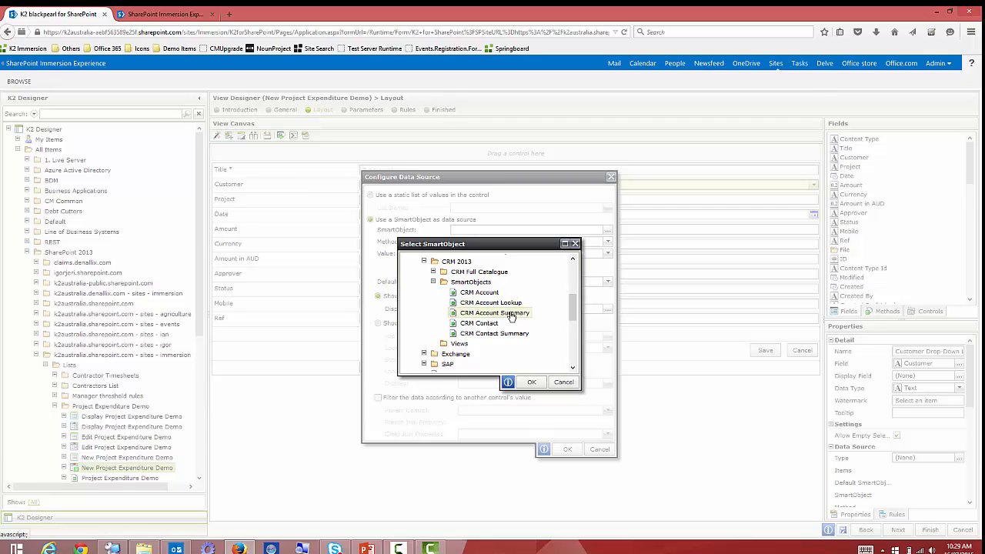
pyautogui.click(512, 316)
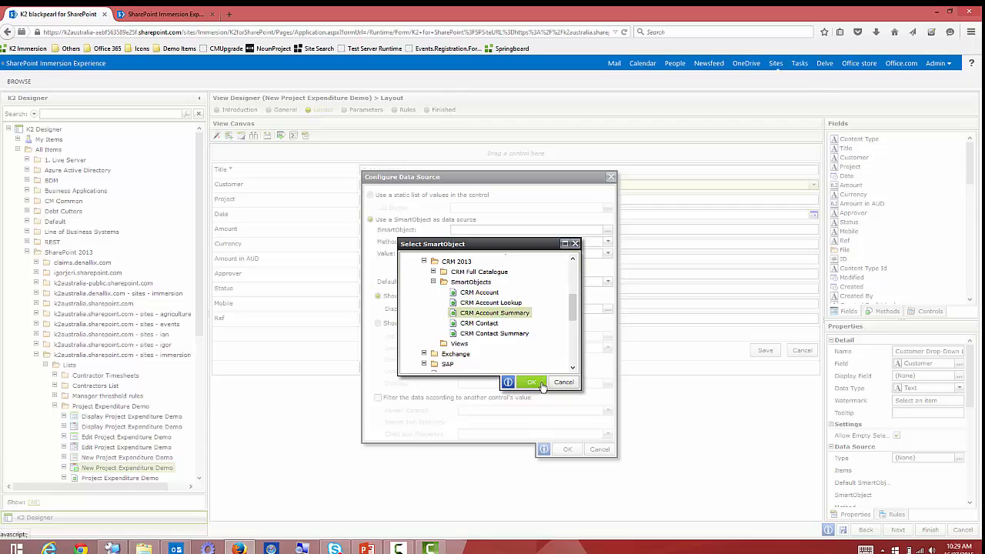
pyautogui.click(532, 382)
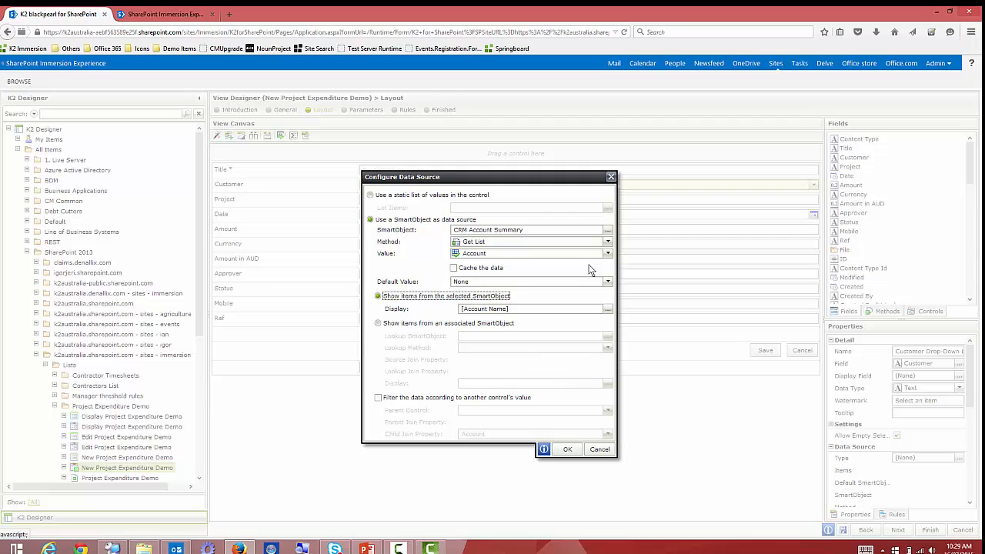
pyautogui.click(605, 256)
pyautogui.click(509, 279)
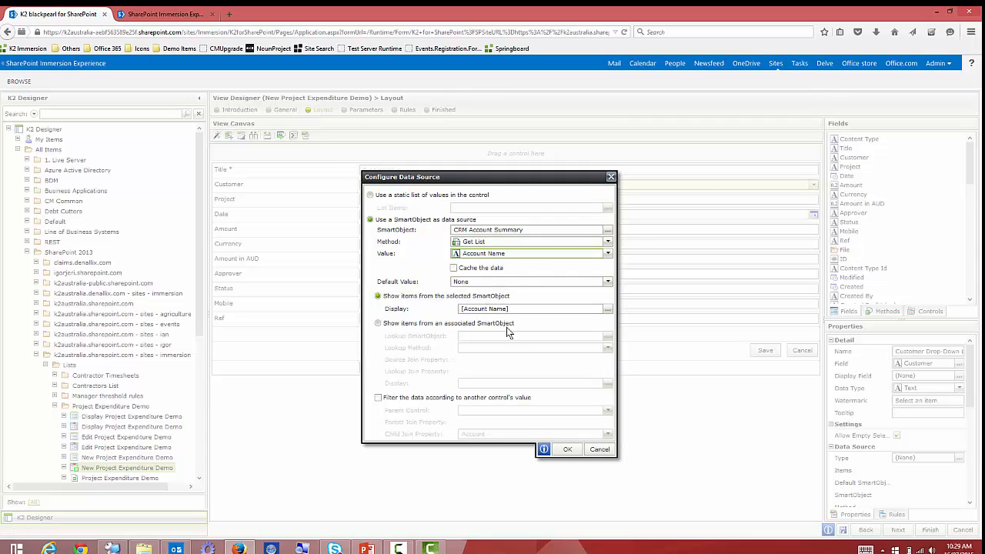
pyautogui.click(567, 450)
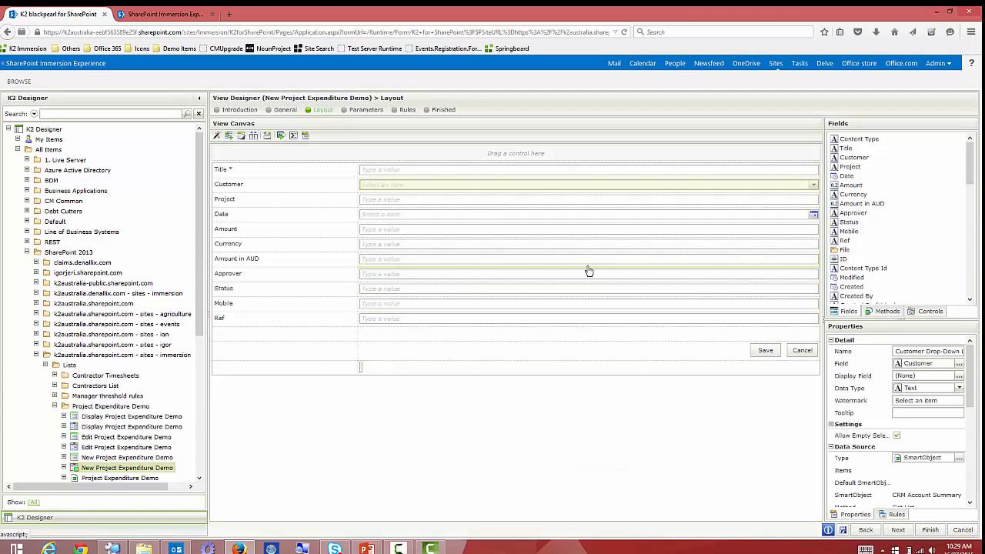
# Replace the Project field's text box with a Drop-Down List control.
pyautogui.click(430, 202)
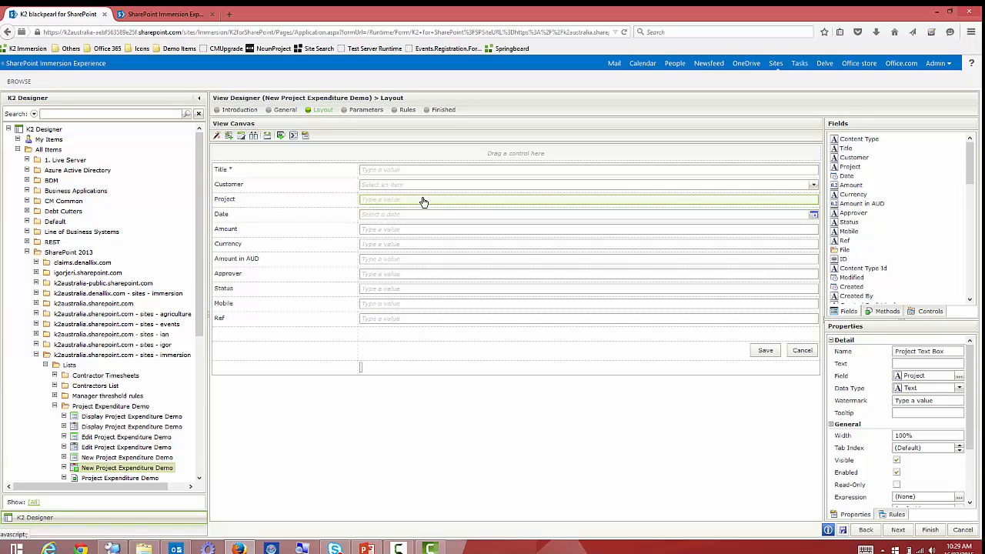
pyautogui.click(280, 136)
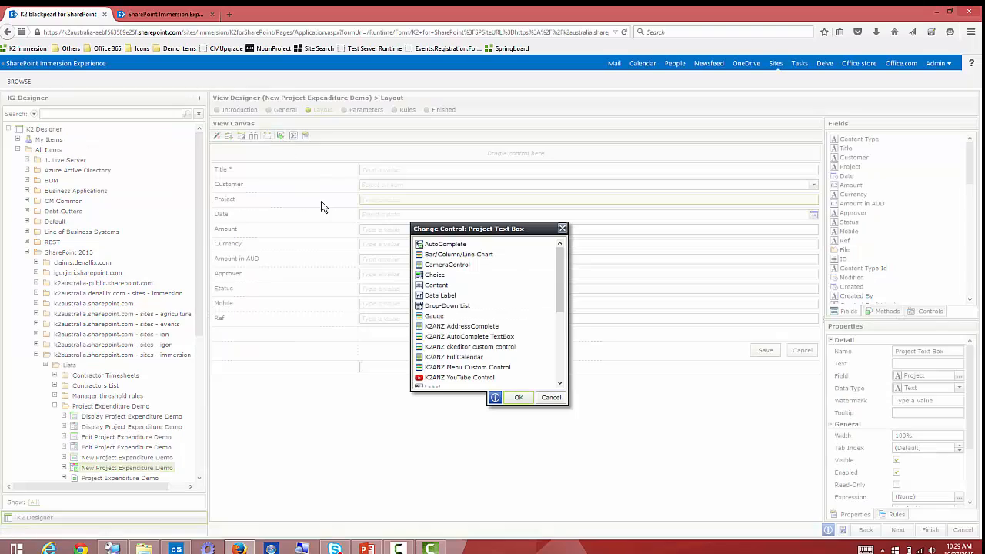
pyautogui.click(444, 306)
pyautogui.click(520, 398)
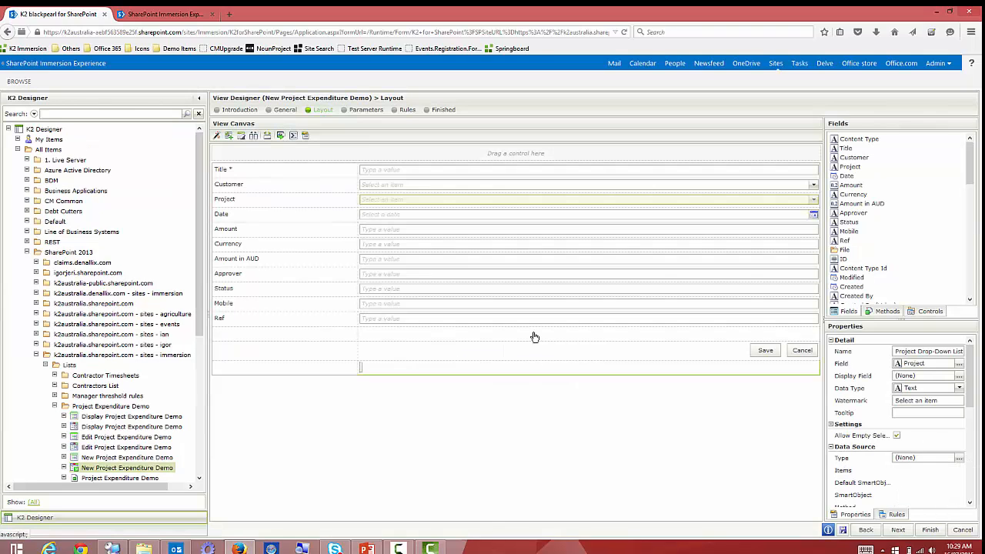
# Choose Customer Projects Simple under Static - portal.denallix.com as the Project drop-down's SmartObject.
pyautogui.click(958, 458)
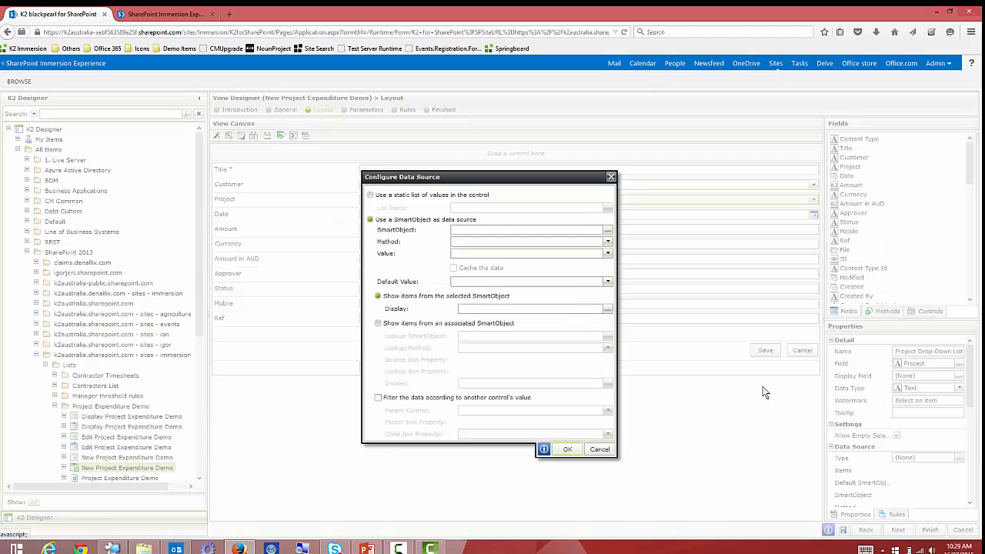
pyautogui.click(607, 232)
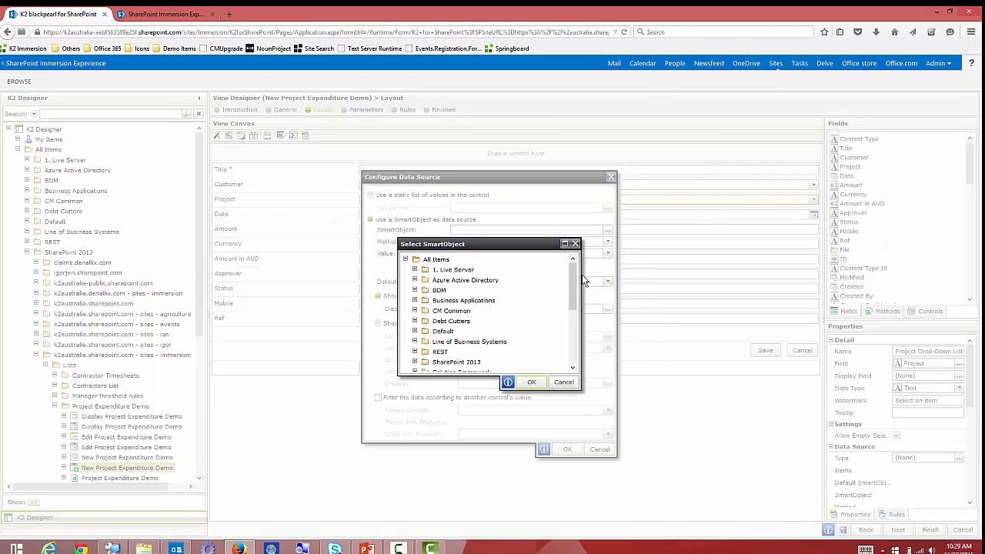
pyautogui.moveTo(572, 282); pyautogui.dragTo(572, 315)
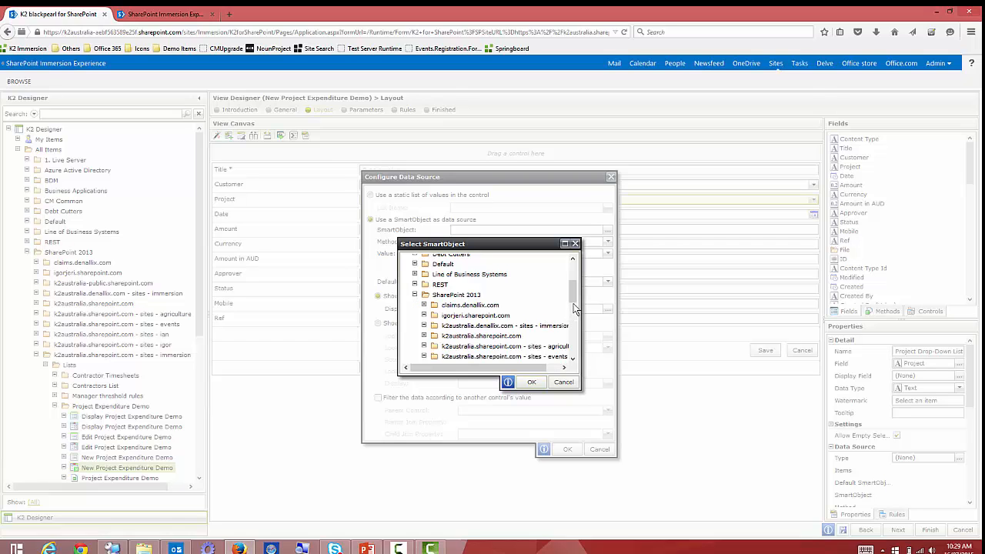
pyautogui.moveTo(571, 301); pyautogui.dragTo(571, 329)
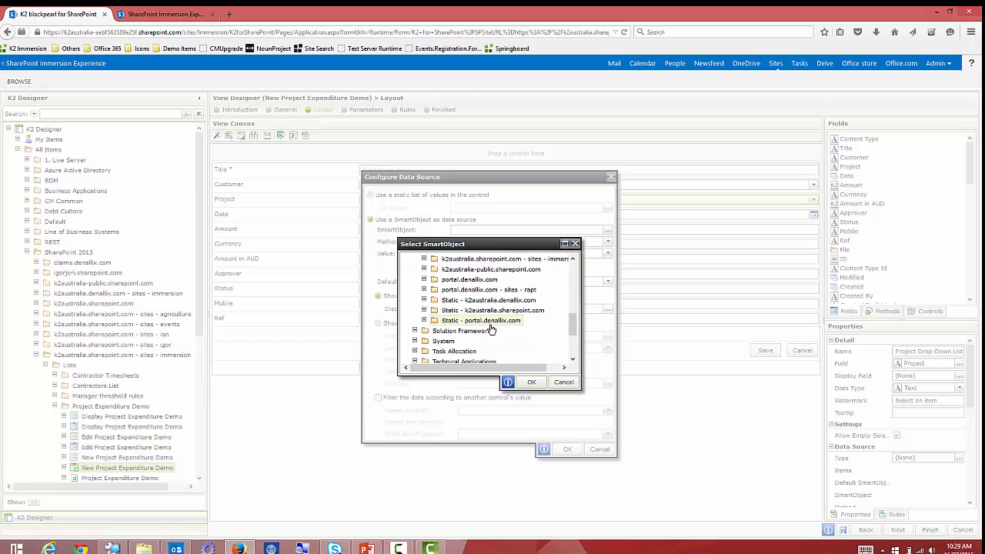
pyautogui.click(424, 321)
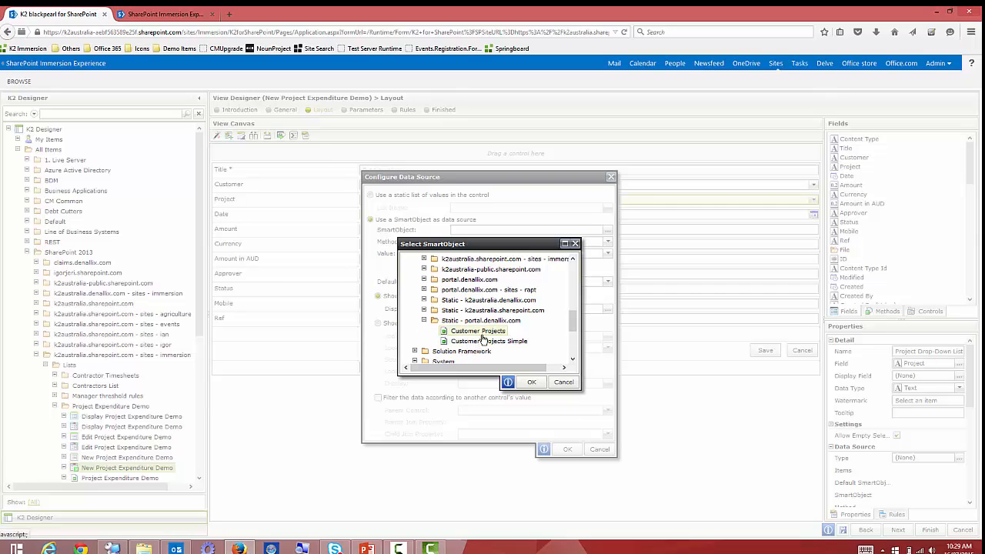
pyautogui.click(484, 341)
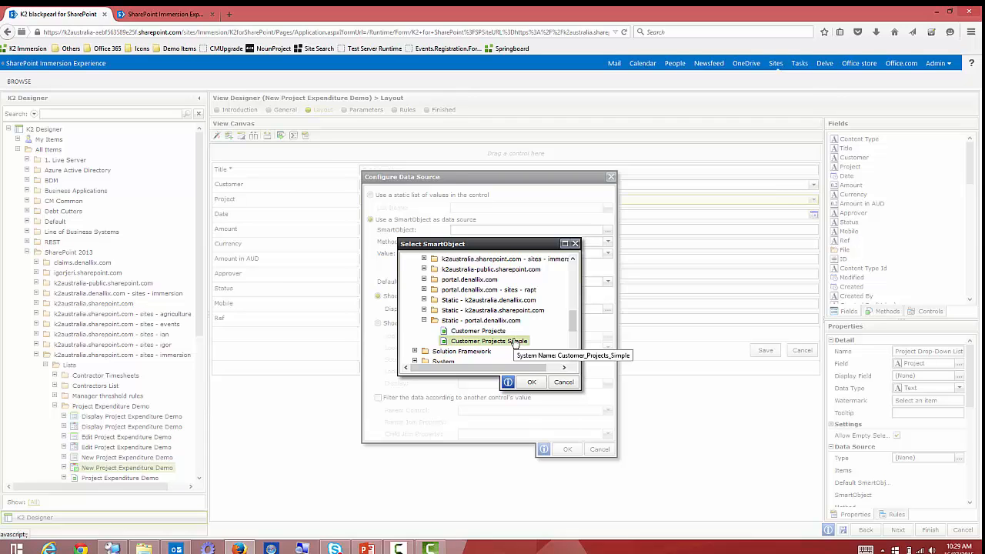
pyautogui.click(531, 382)
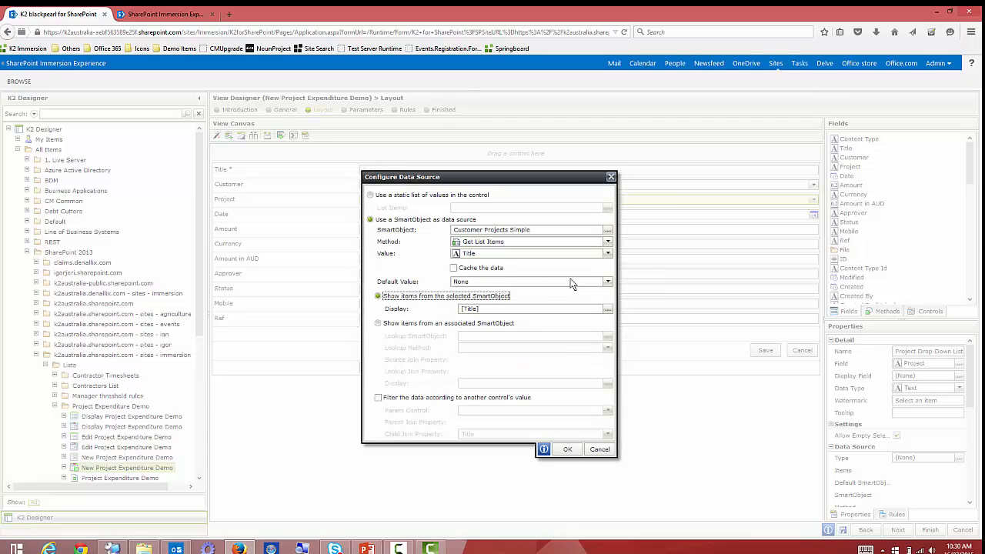
# Keep Title as the Project value and display items as [Title] - [Status].
pyautogui.click(608, 255)
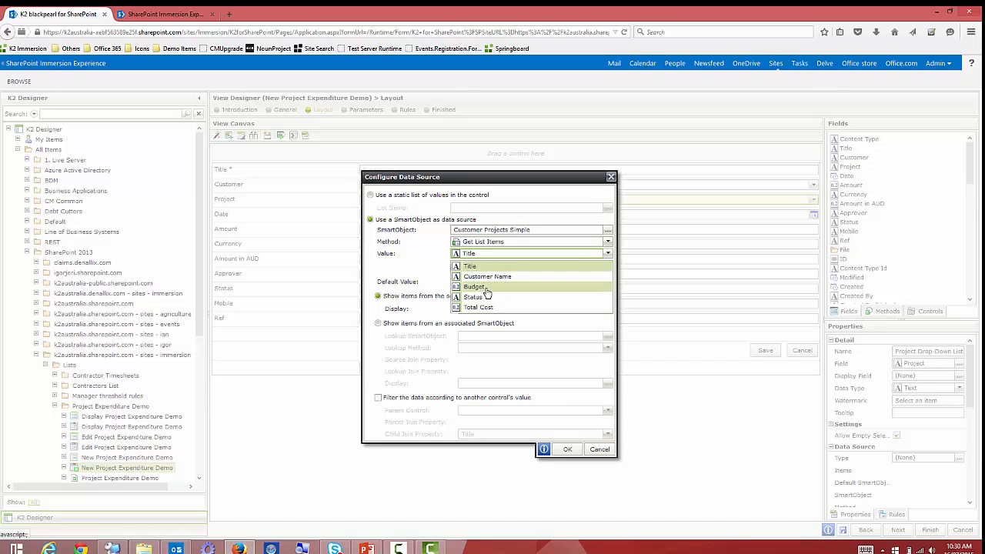
pyautogui.click(477, 267)
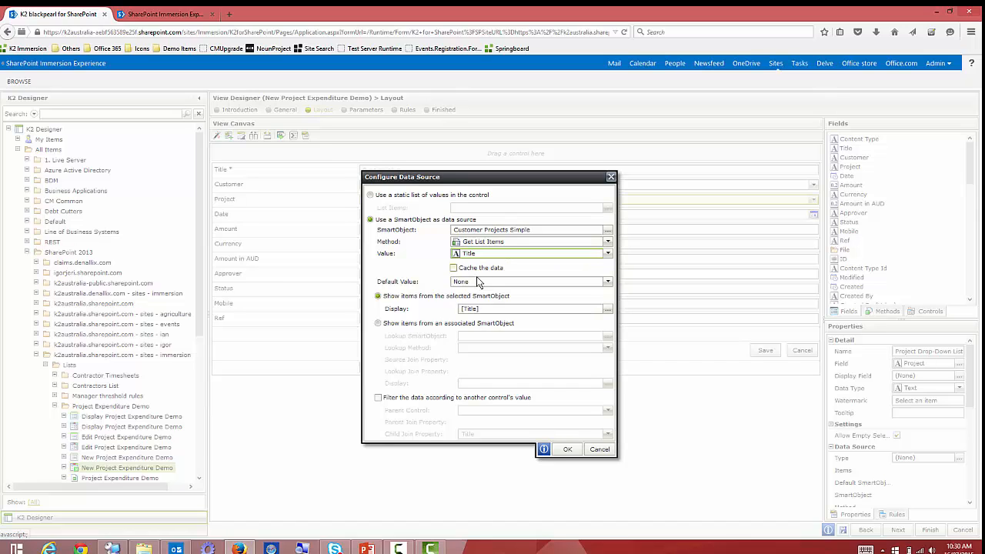
pyautogui.click(608, 309)
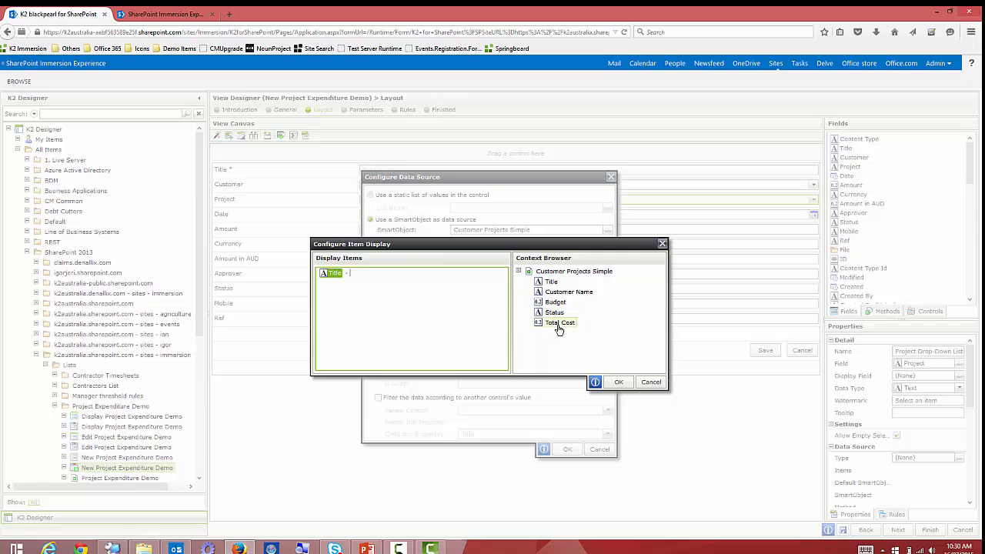
pyautogui.moveTo(554, 313); pyautogui.dragTo(461, 292)
pyautogui.click(616, 382)
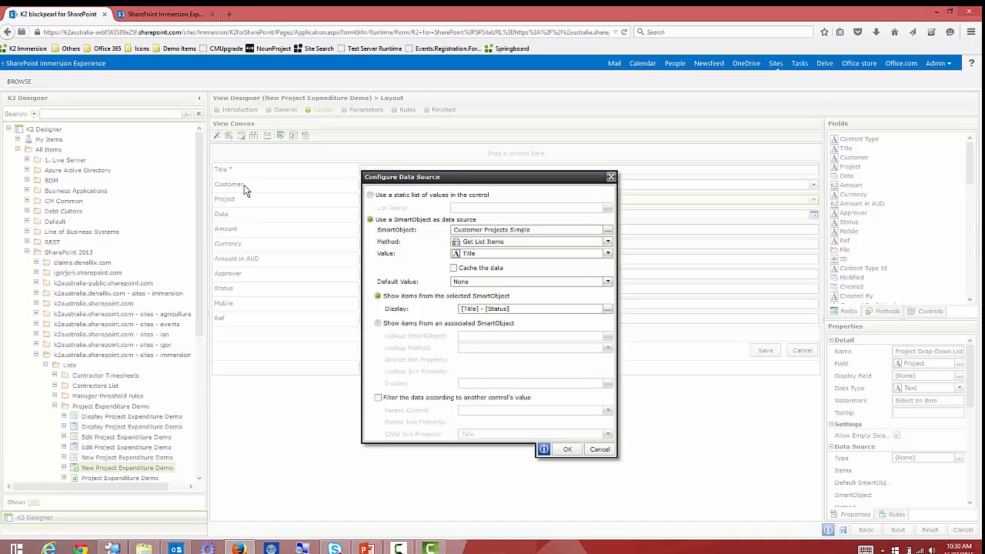
# Filter projects by the Customer drop-down joined on Customer Name, then save the view.
pyautogui.click(400, 402)
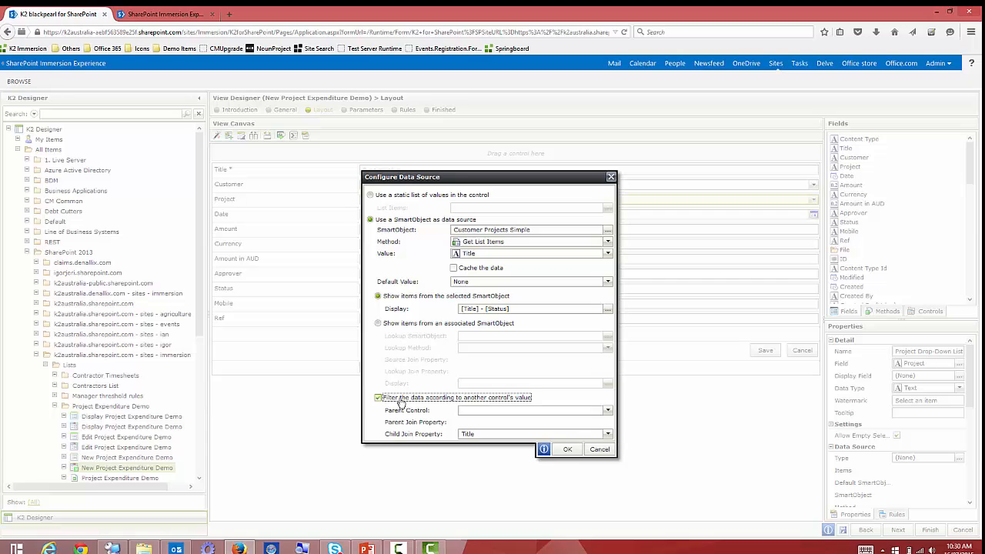
pyautogui.click(608, 411)
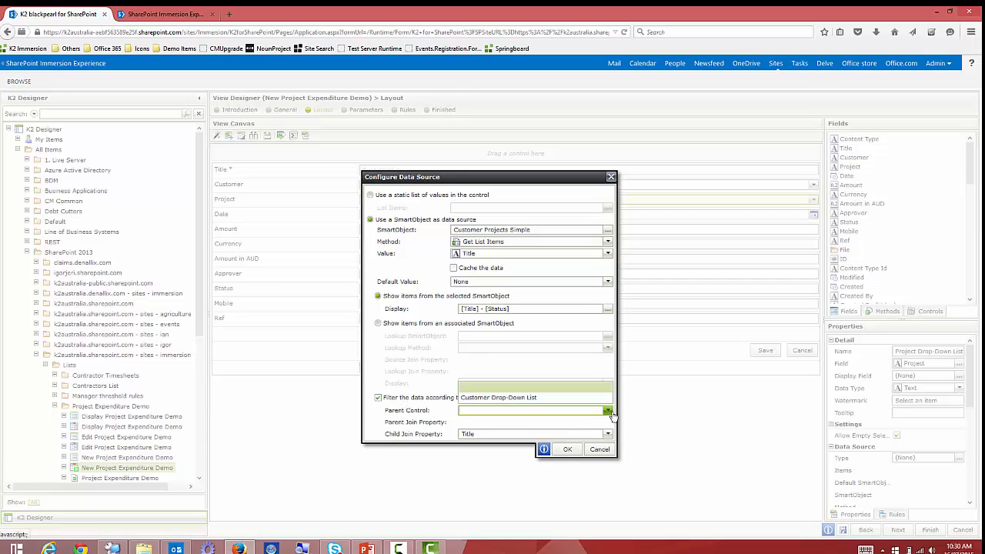
pyautogui.click(508, 398)
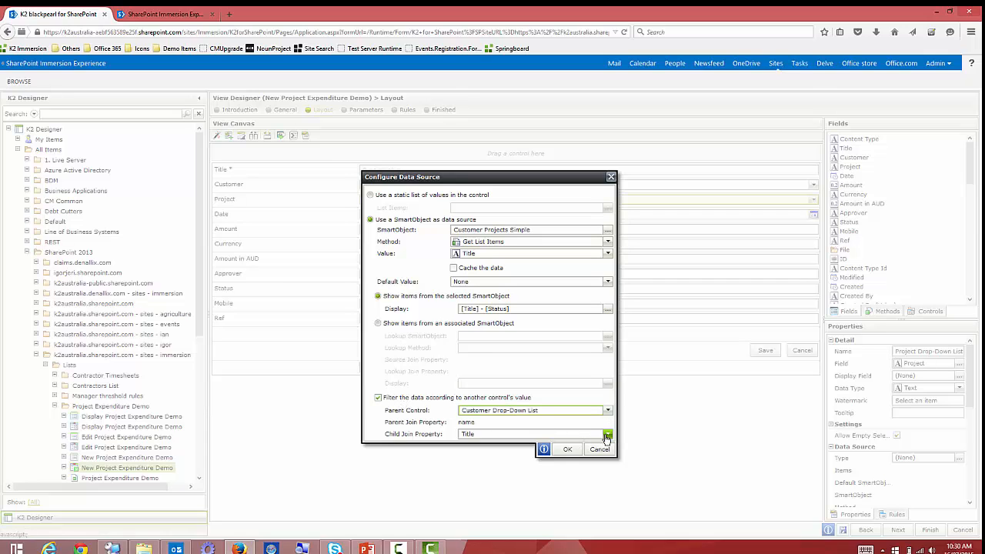
pyautogui.click(607, 436)
pyautogui.click(502, 390)
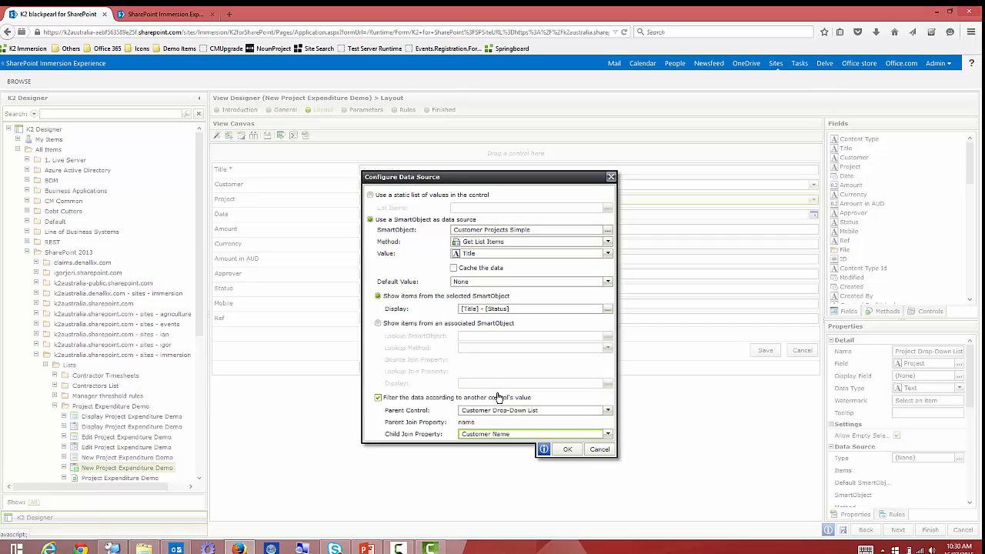
pyautogui.click(567, 450)
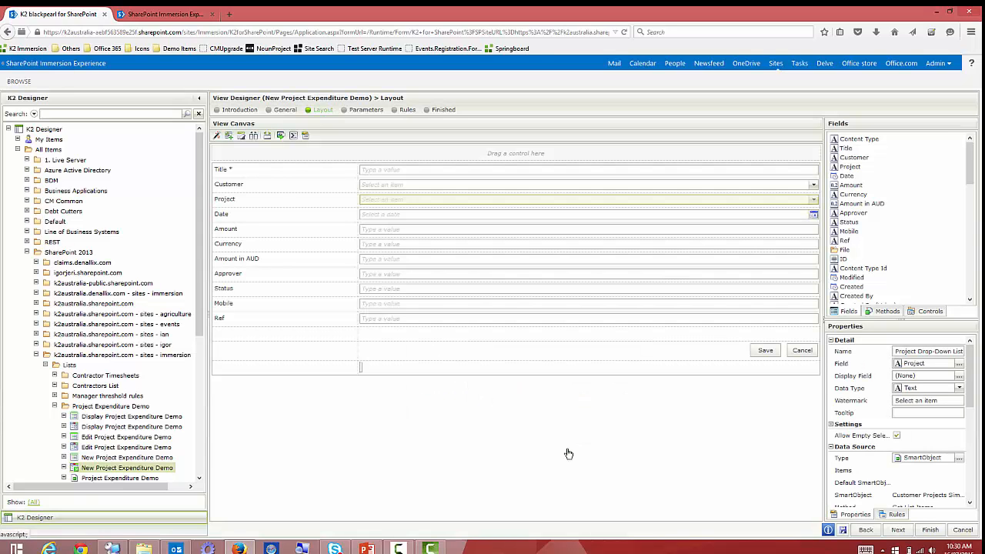
pyautogui.click(842, 529)
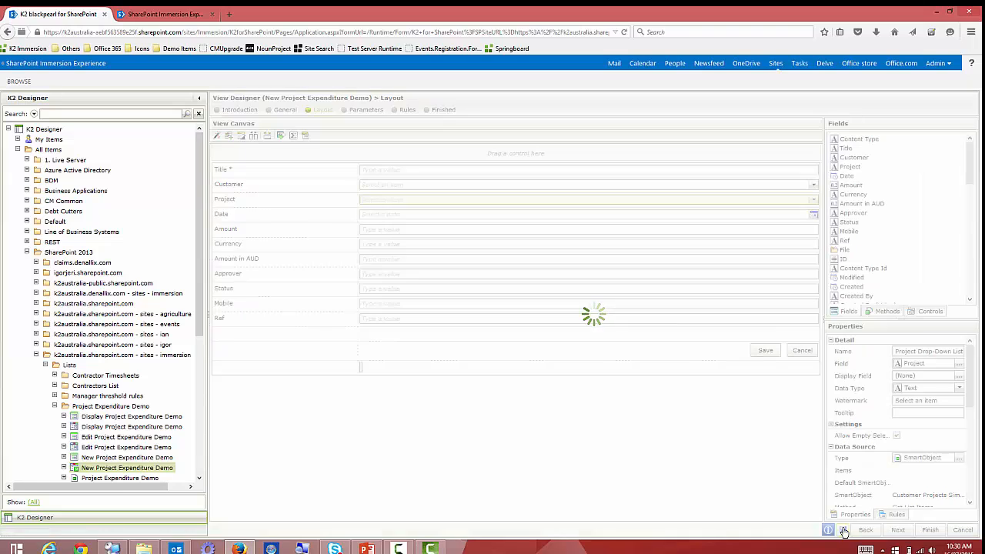
# Open a new item form in the Project Expenditure Build list on the SharePoint tab.
pyautogui.click(176, 17)
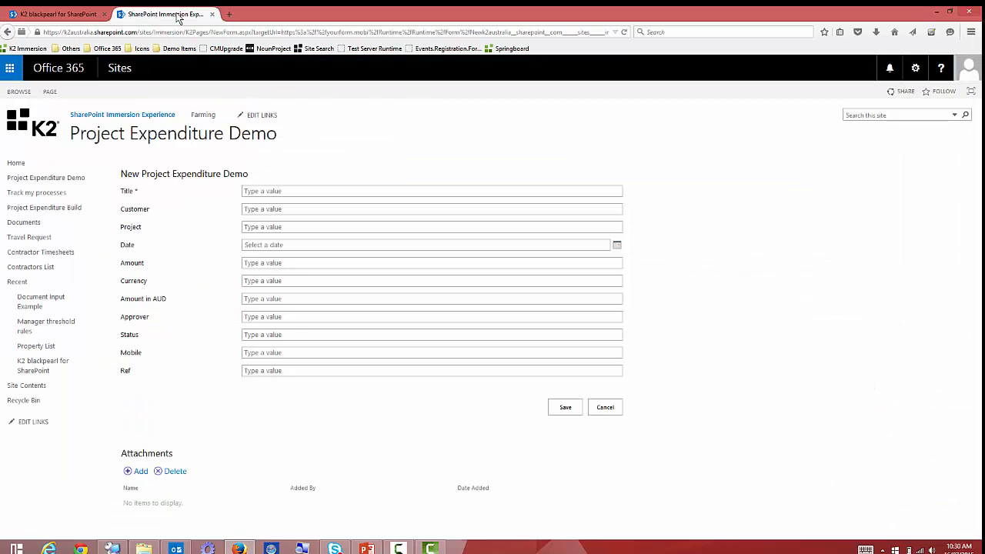
pyautogui.click(41, 211)
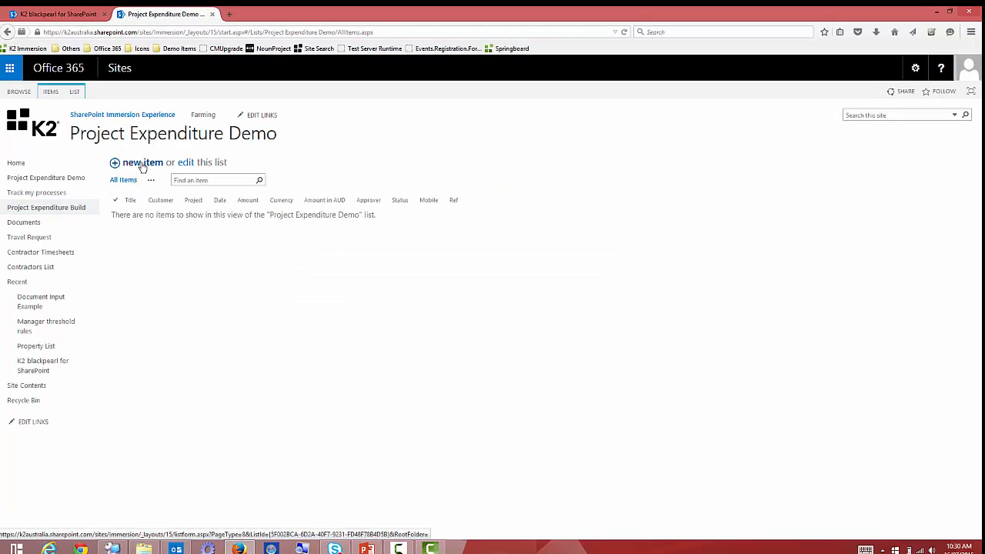
pyautogui.click(143, 167)
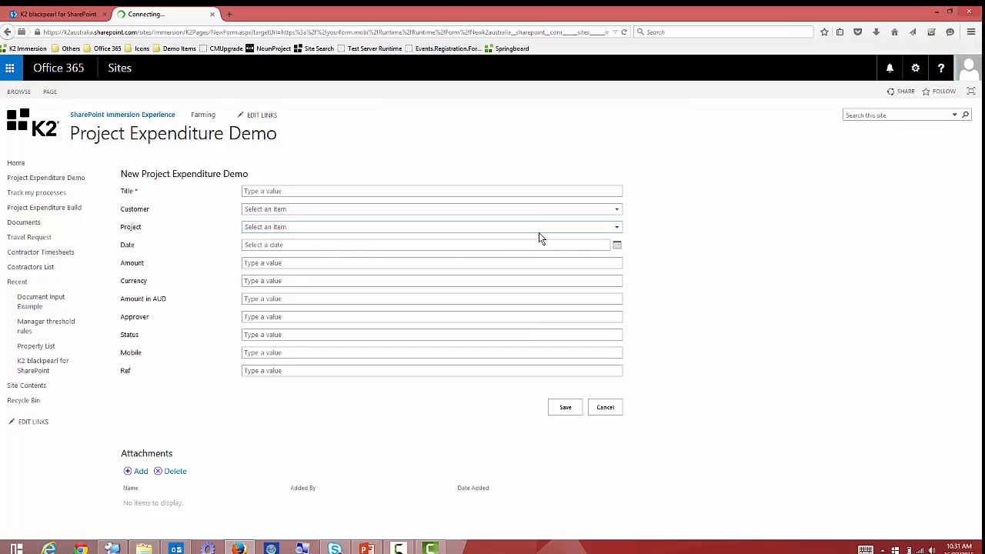
# Test the cascading drop-downs with customers South Mine and Alpine Ski House, ending on South Mine.
pyautogui.click(613, 216)
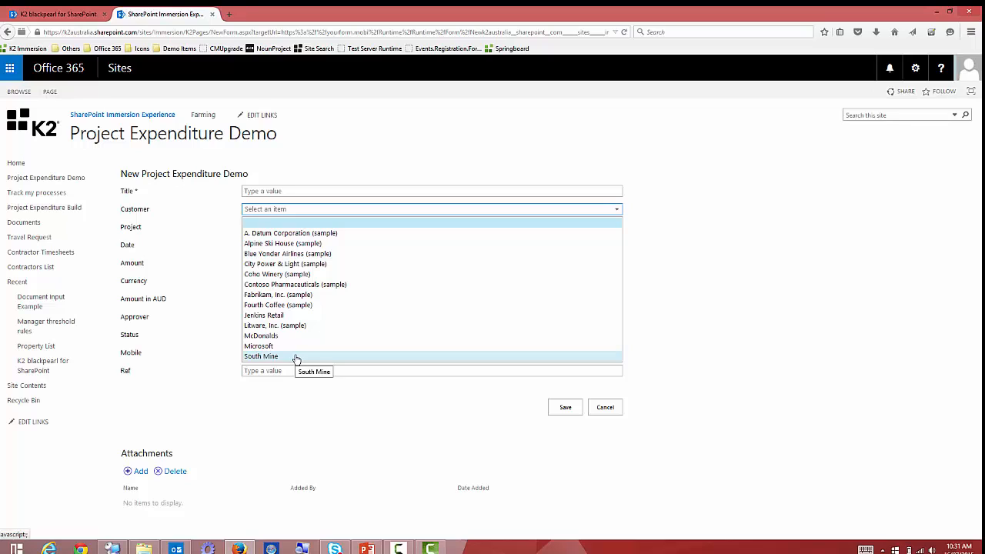
pyautogui.click(297, 358)
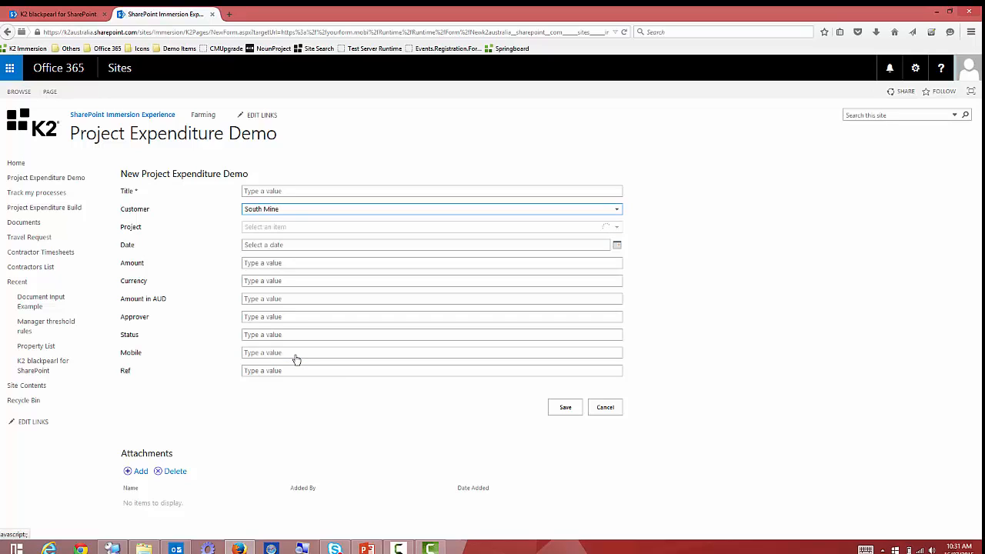
pyautogui.click(598, 228)
pyautogui.click(598, 229)
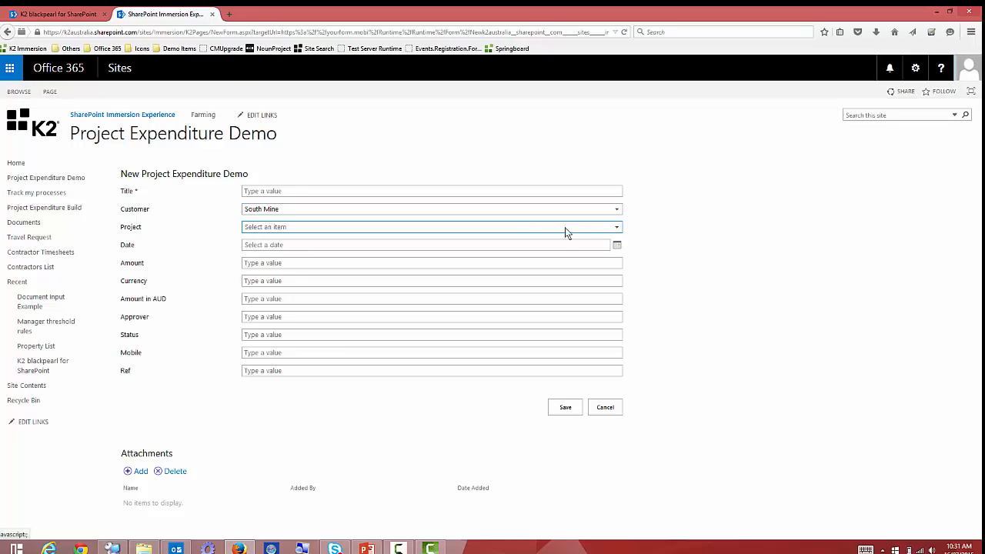
pyautogui.click(530, 215)
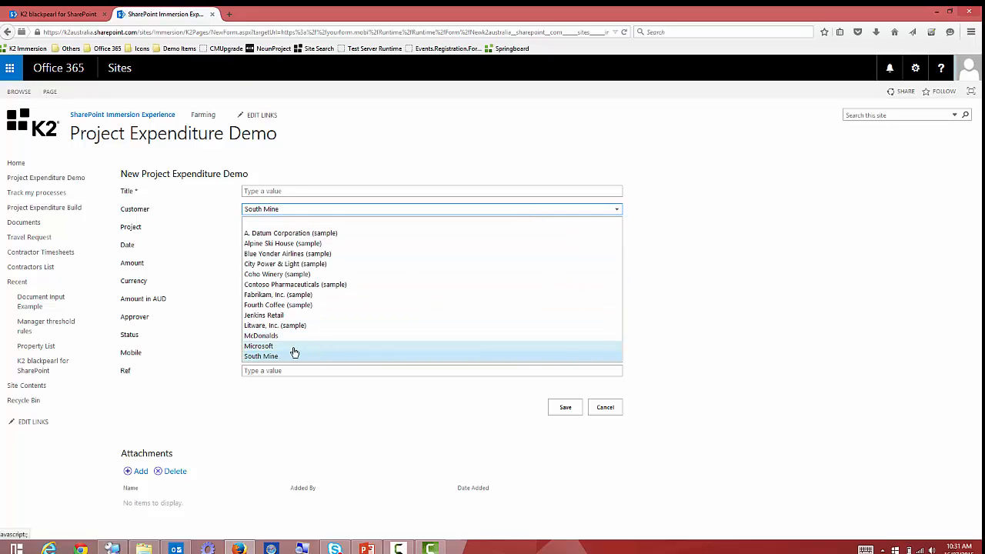
pyautogui.click(289, 244)
pyautogui.click(321, 228)
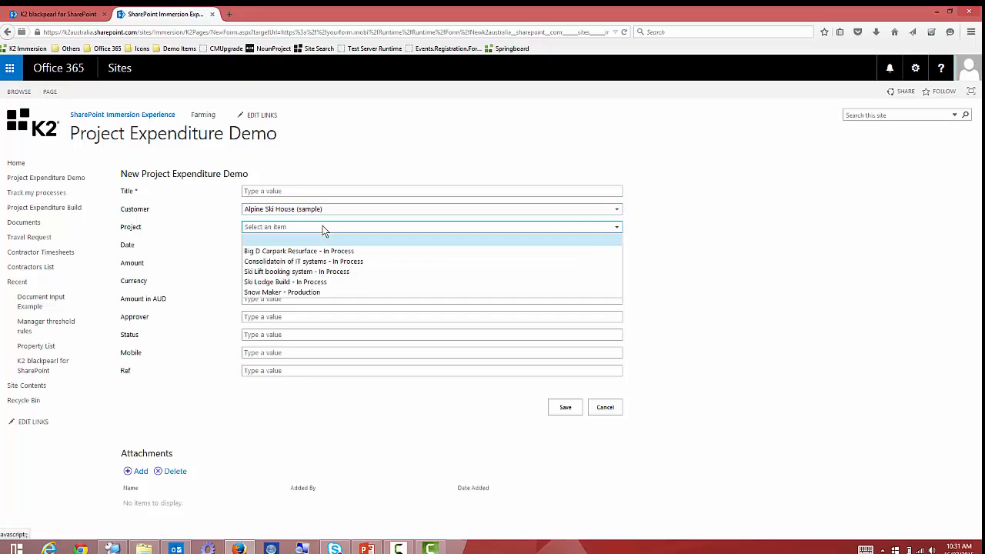
pyautogui.click(320, 226)
pyautogui.click(320, 209)
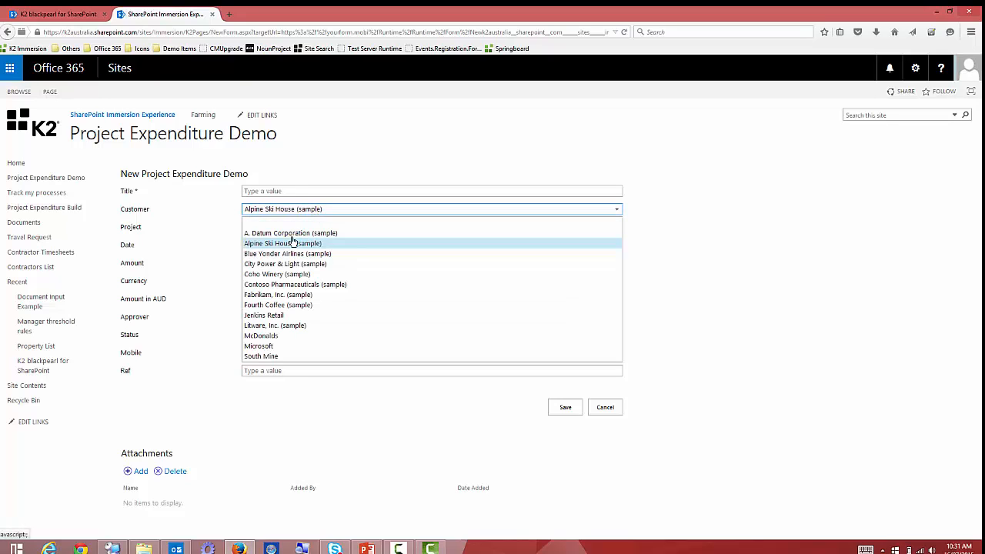
pyautogui.click(265, 356)
pyautogui.click(297, 229)
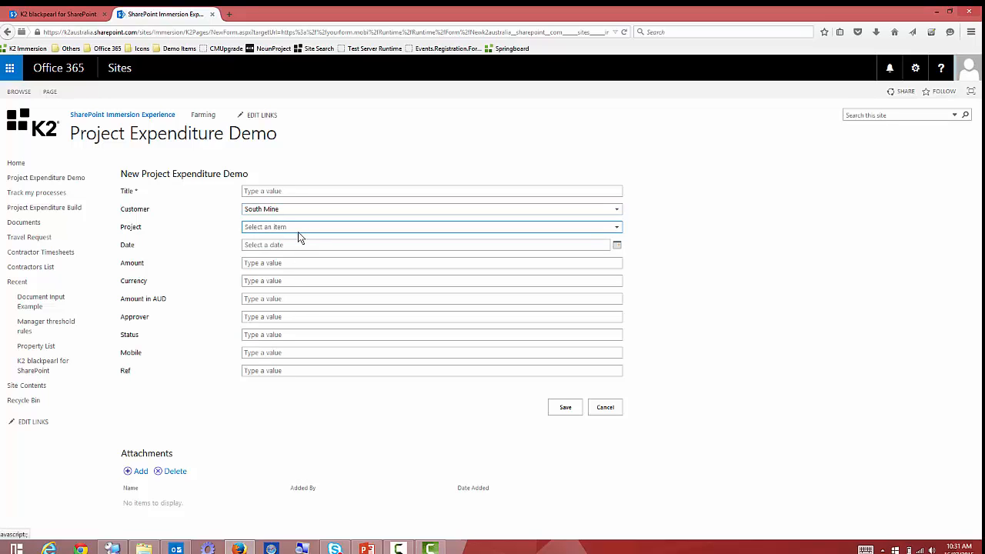
pyautogui.click(114, 548)
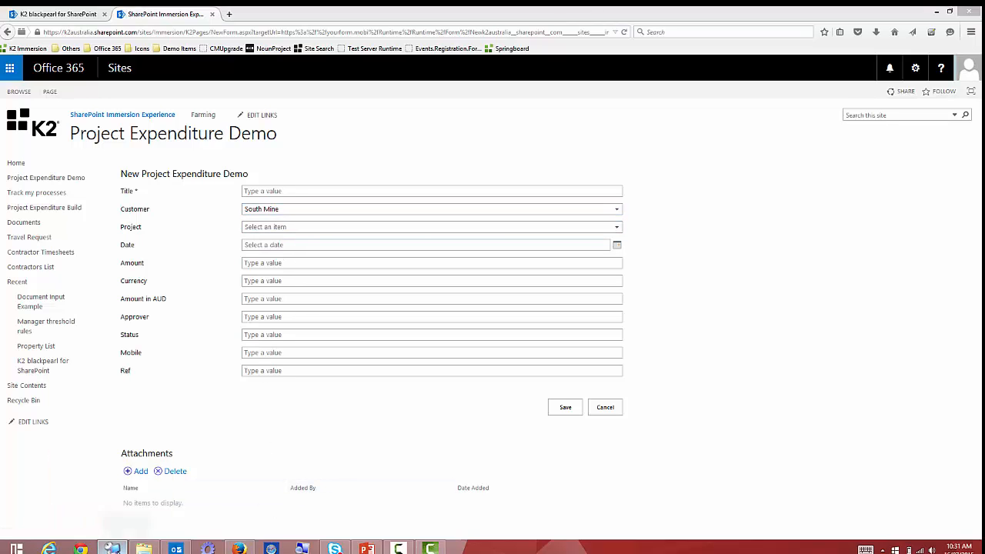
# Start a new item in the portal's Customer Projects list from the remote server's browser.
pyautogui.click(209, 529)
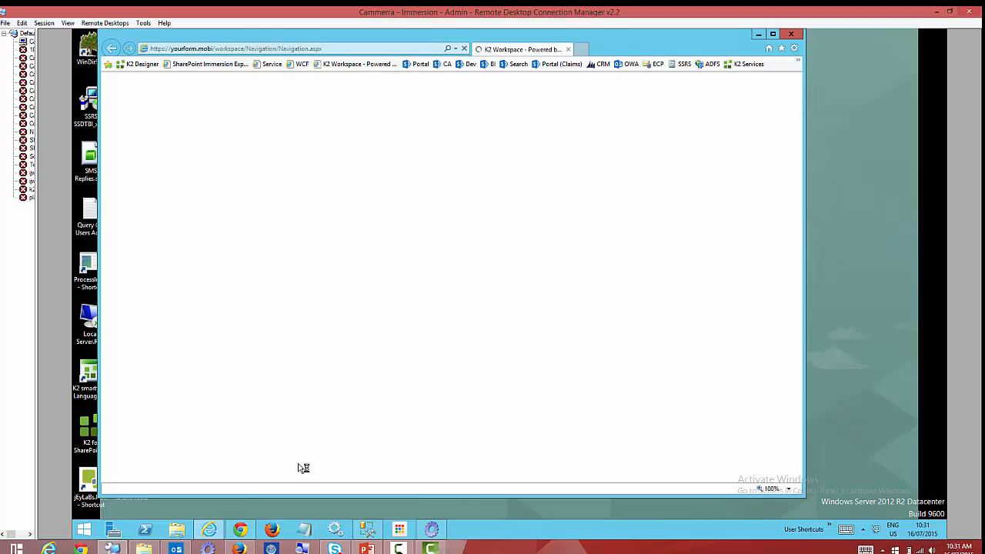
pyautogui.click(418, 69)
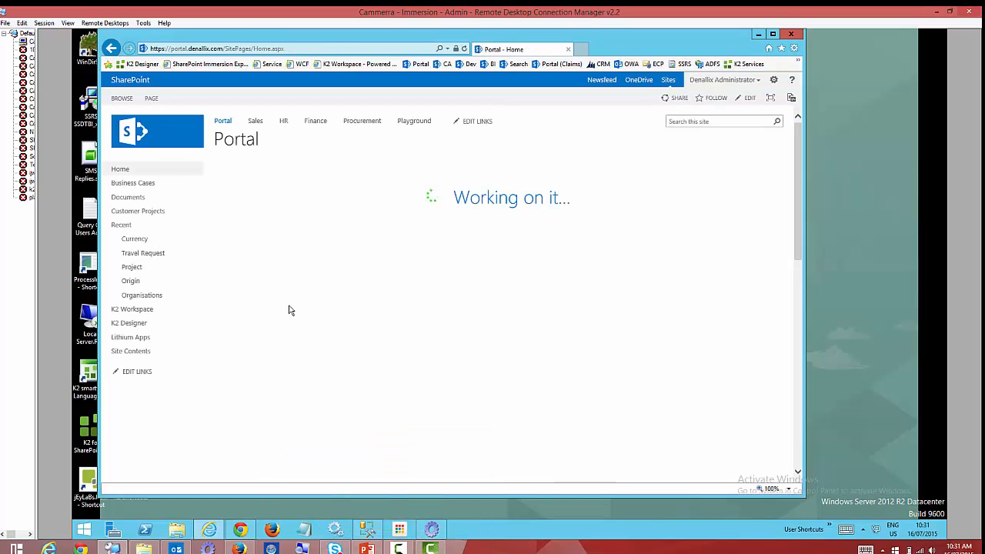
pyautogui.click(132, 215)
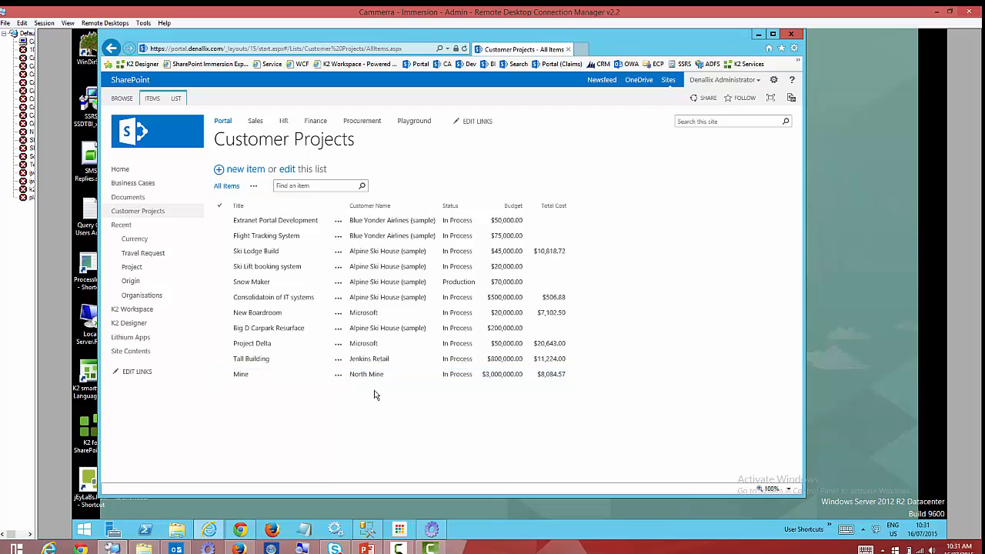
pyautogui.click(246, 171)
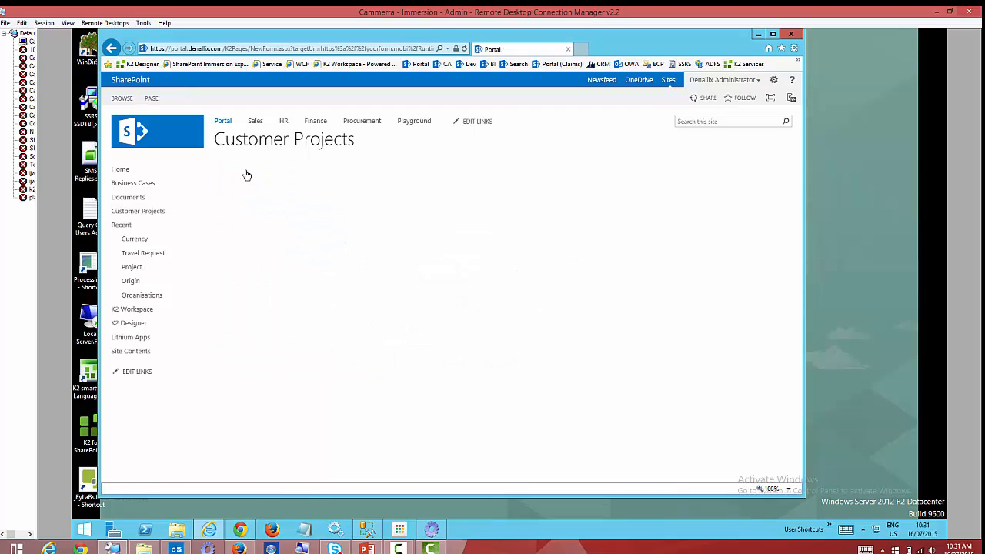
# Enter Mine Shaft for South Mine, status In Process, budget 90,000, and save it.
pyautogui.click(339, 197)
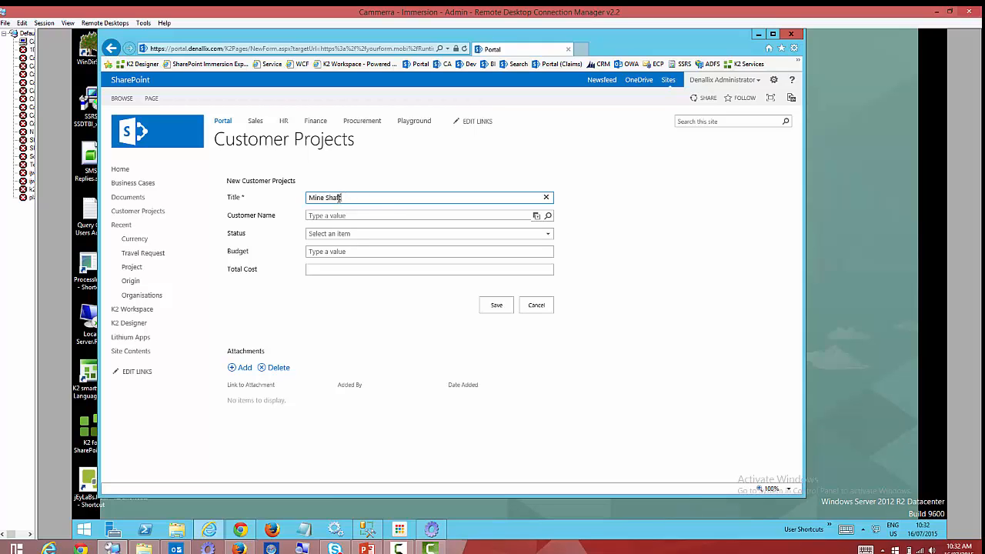
pyautogui.click(431, 216)
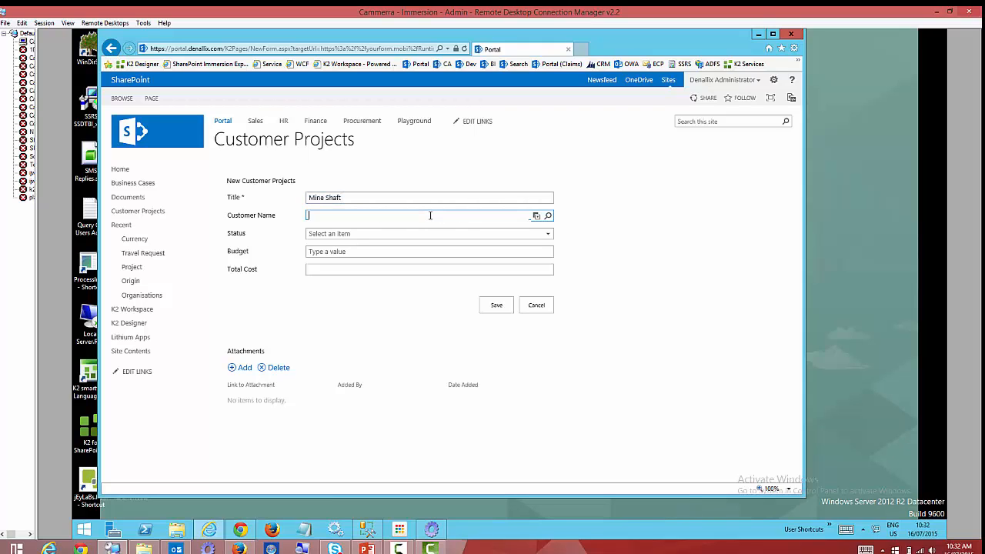
pyautogui.write('mine')
pyautogui.click(348, 233)
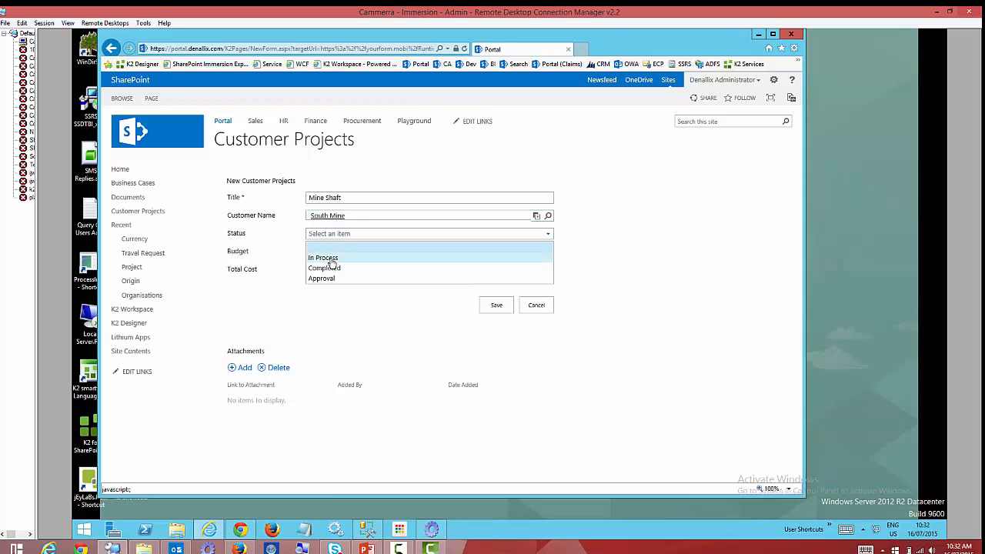
pyautogui.click(329, 258)
pyautogui.click(347, 251)
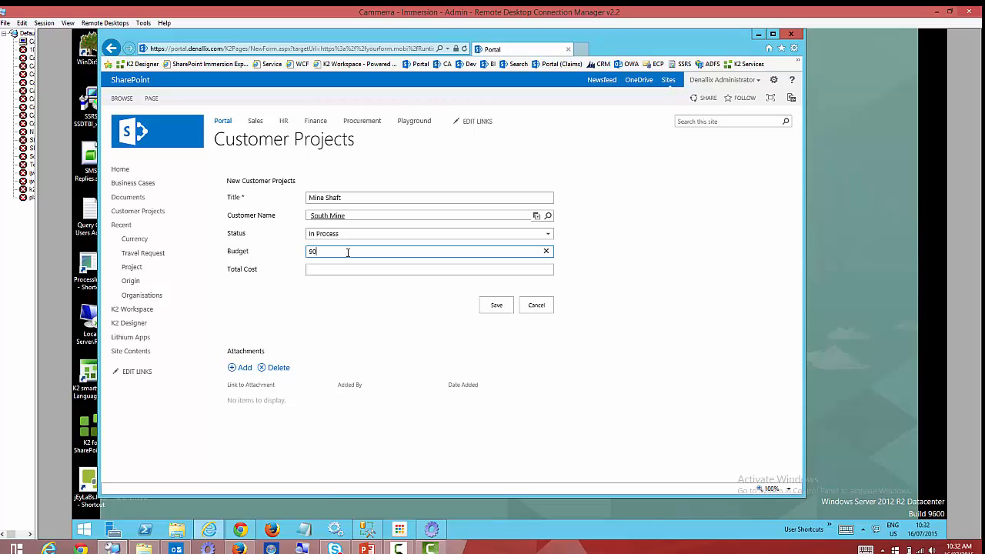
pyautogui.write('90,000')
pyautogui.click(501, 308)
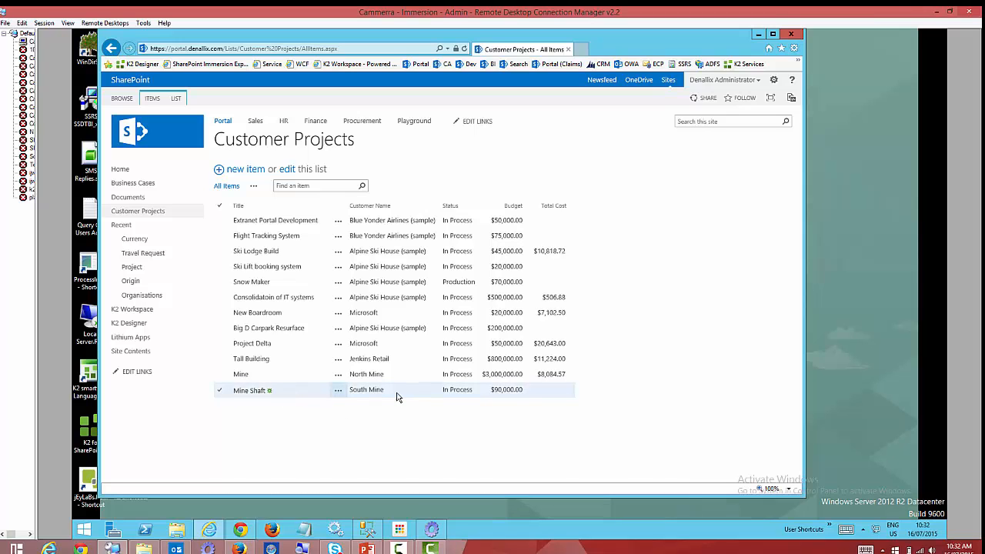
# On the expenditure form, switch the customer to Alpine Ski House, then back to South Mine with project Mine Shaft - In Process.
pyautogui.click(936, 12)
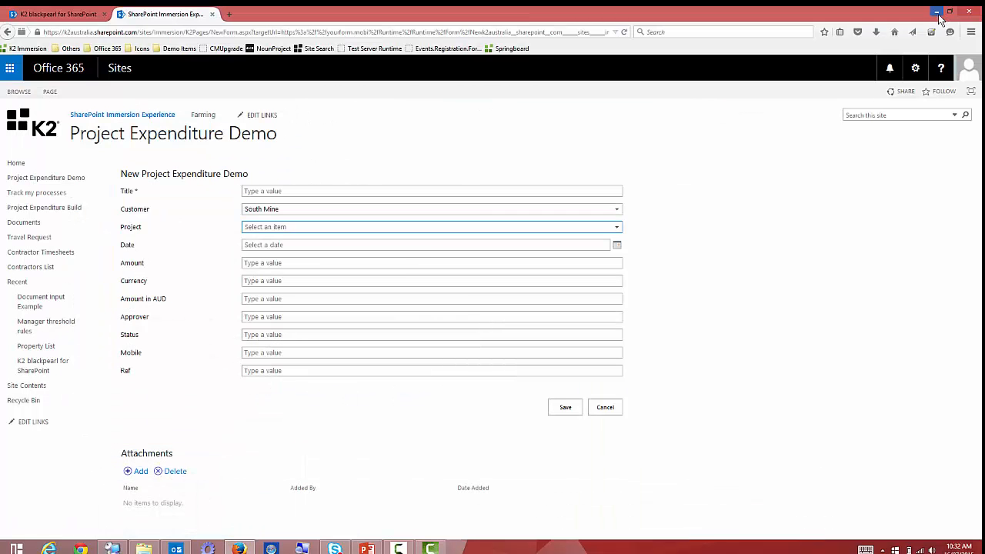
pyautogui.click(375, 210)
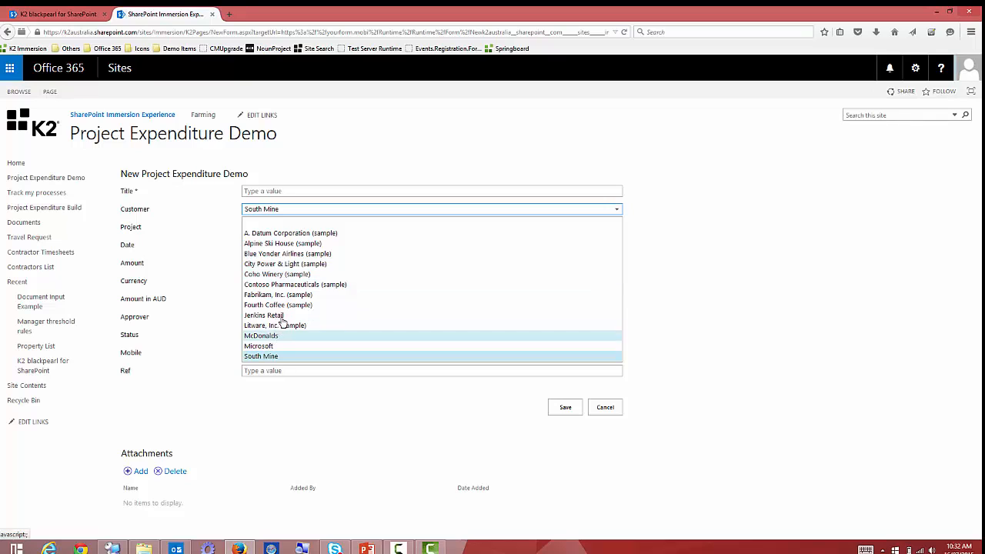
pyautogui.click(287, 243)
pyautogui.click(439, 208)
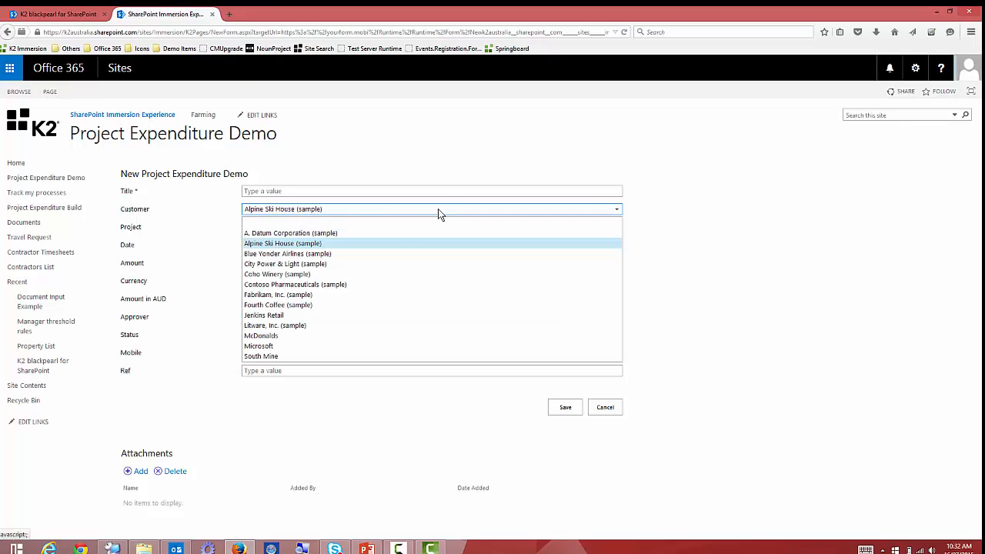
pyautogui.click(278, 353)
pyautogui.click(311, 228)
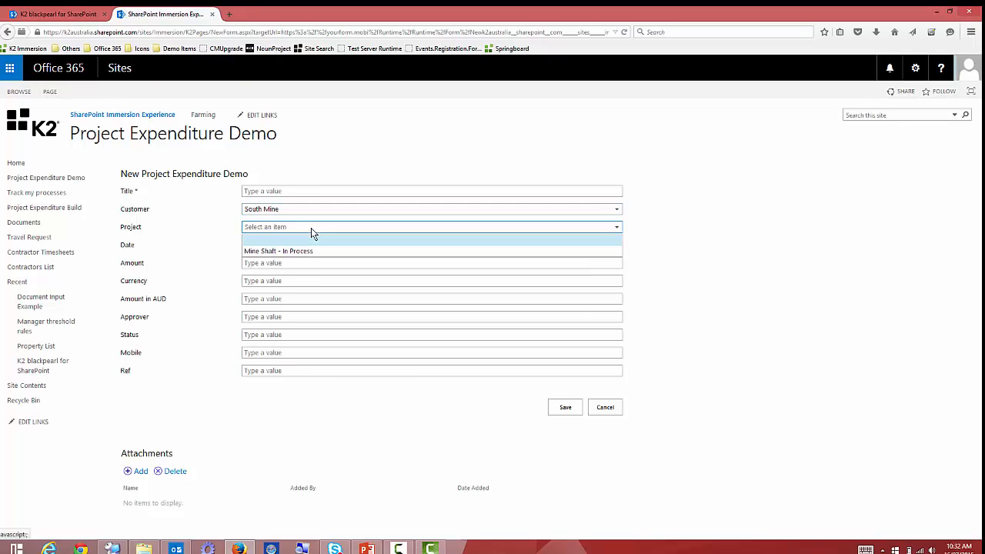
pyautogui.click(334, 253)
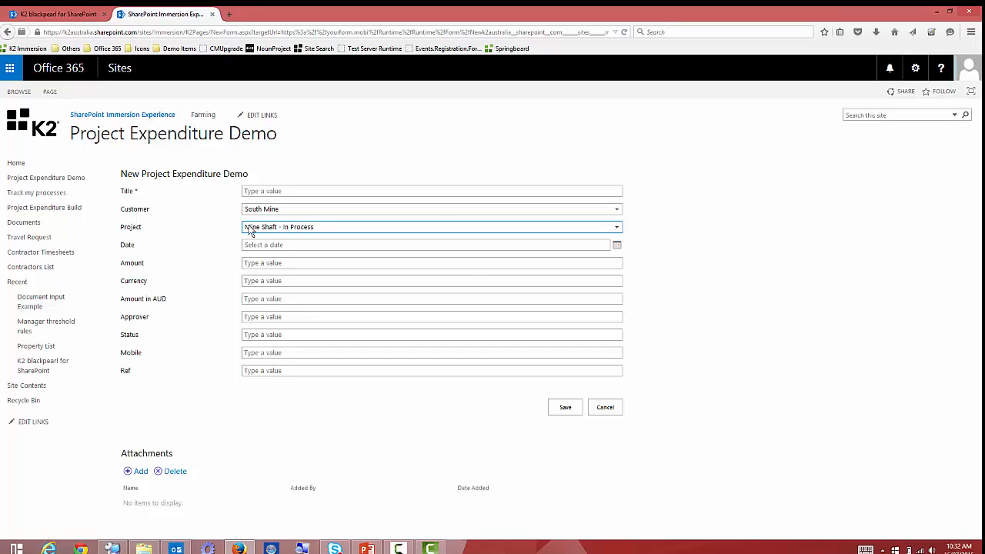
# Point out the Customer, Project, Currency and Amount labels on the form.
pyautogui.moveTo(124, 209); pyautogui.dragTo(179, 216)
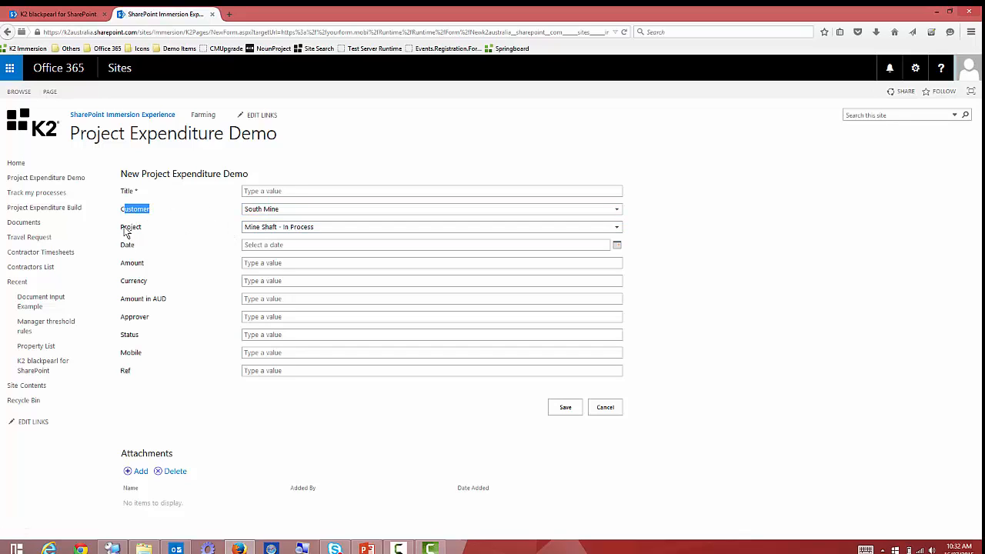
pyautogui.moveTo(122, 227); pyautogui.dragTo(167, 227)
pyautogui.click(167, 227)
pyautogui.doubleClick(136, 284)
pyautogui.click(285, 281)
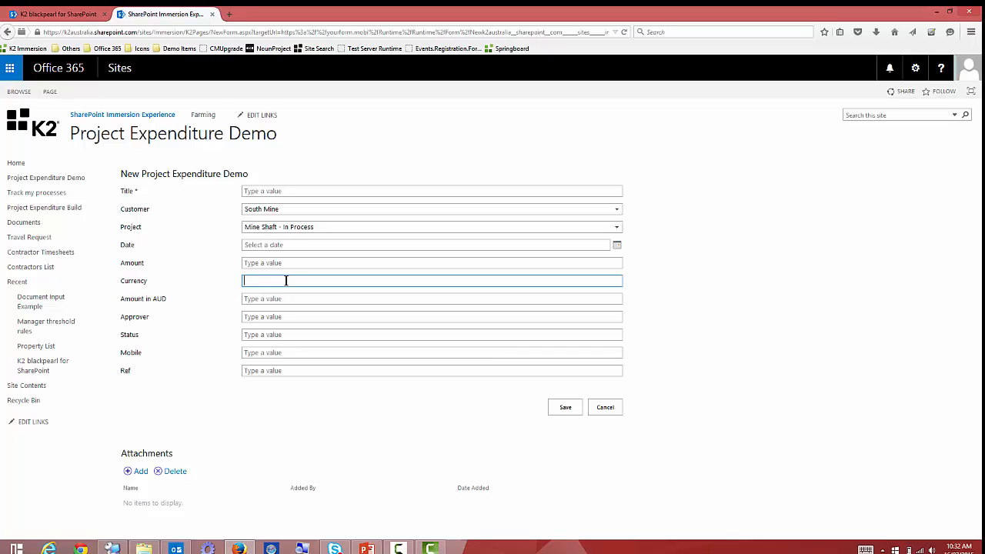
pyautogui.doubleClick(129, 265)
pyautogui.click(132, 286)
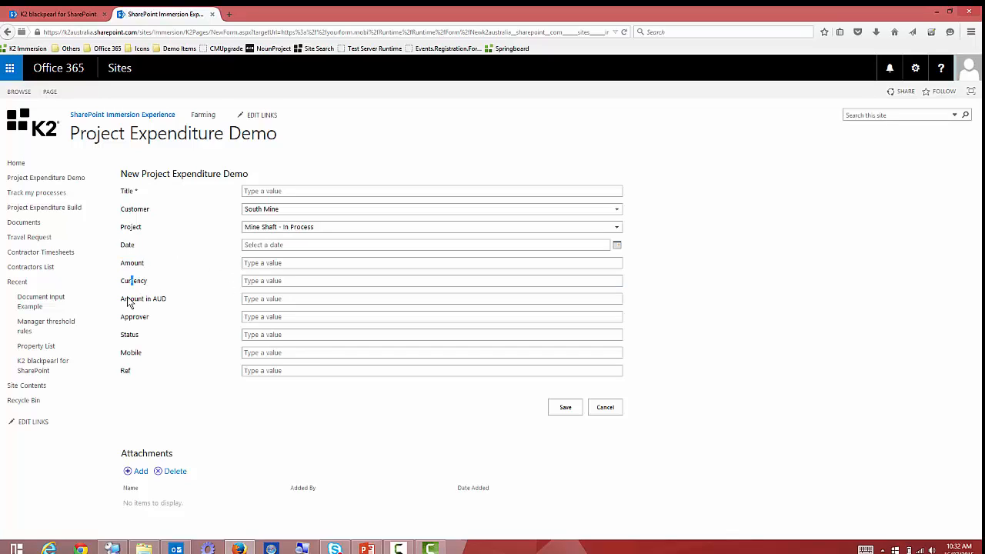
# Point out the Amount in AUD label and field, then the Amount and Currency labels again.
pyautogui.moveTo(126, 299); pyautogui.dragTo(213, 313)
pyautogui.click(207, 294)
pyautogui.click(273, 299)
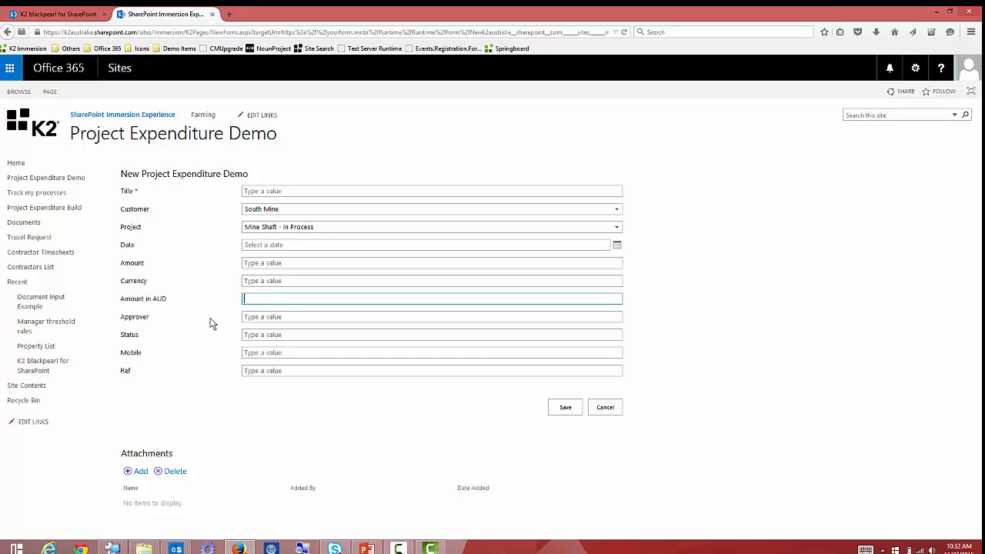
pyautogui.click(207, 301)
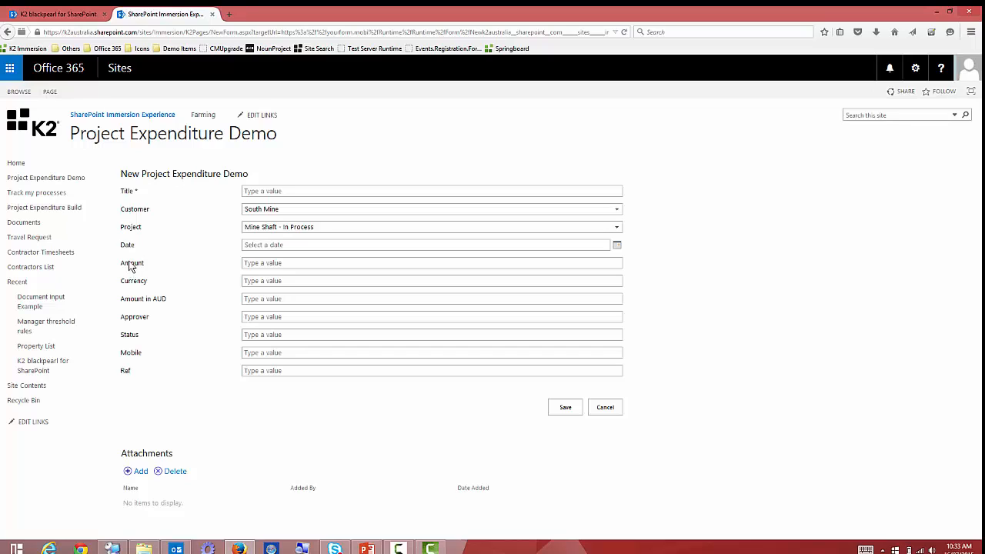
pyautogui.moveTo(121, 266); pyautogui.dragTo(200, 271)
pyautogui.moveTo(120, 281); pyautogui.dragTo(168, 282)
pyautogui.click(180, 302)
# On the remote desktop, close the SharePoint browser and edit dbo.Currency's top 200 rows in SSMS.
pyautogui.click(113, 547)
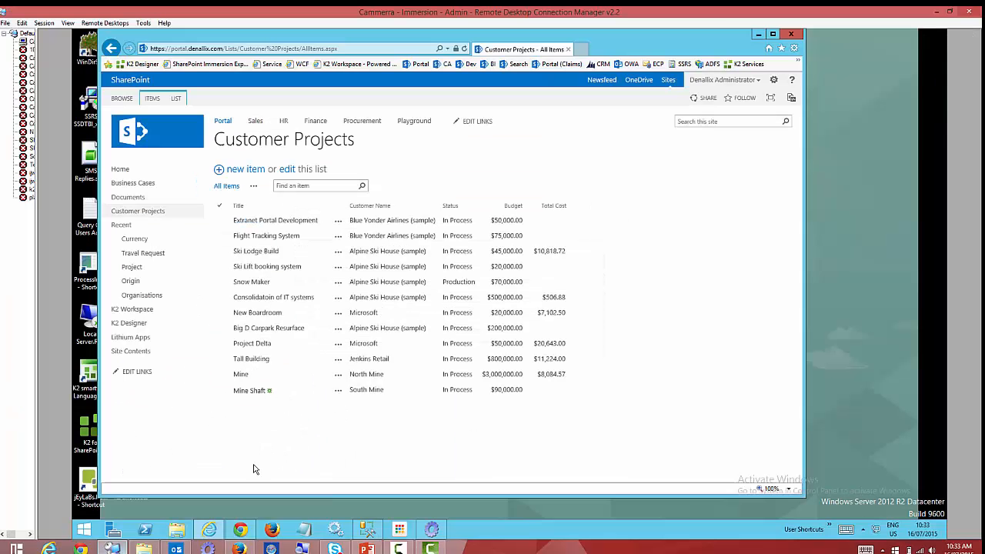
pyautogui.click(790, 33)
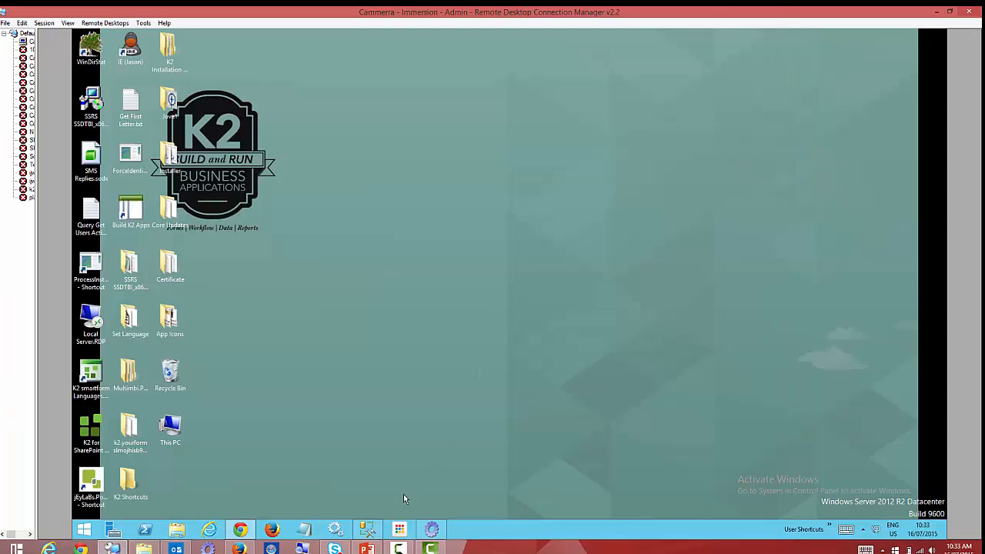
pyautogui.click(366, 536)
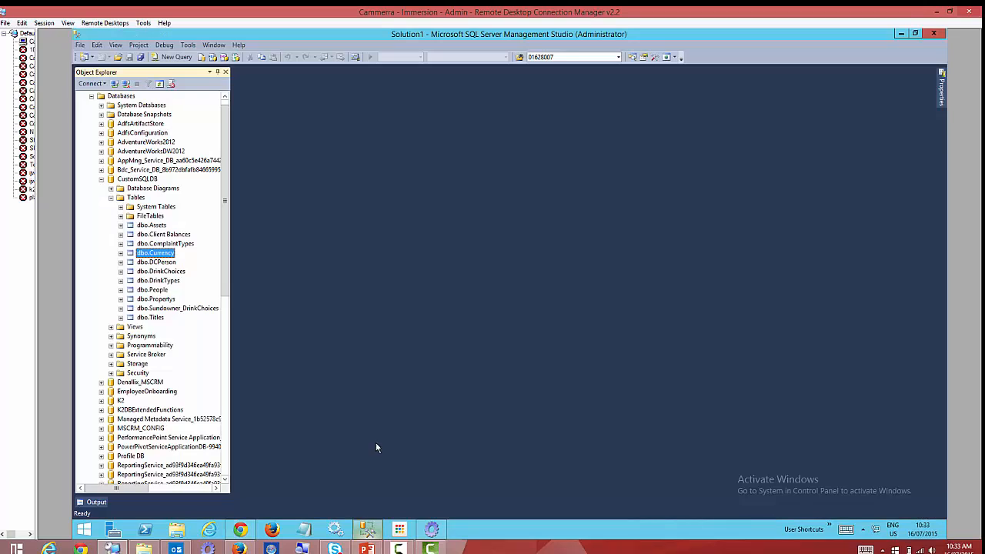
pyautogui.rightClick(158, 254)
pyautogui.click(194, 297)
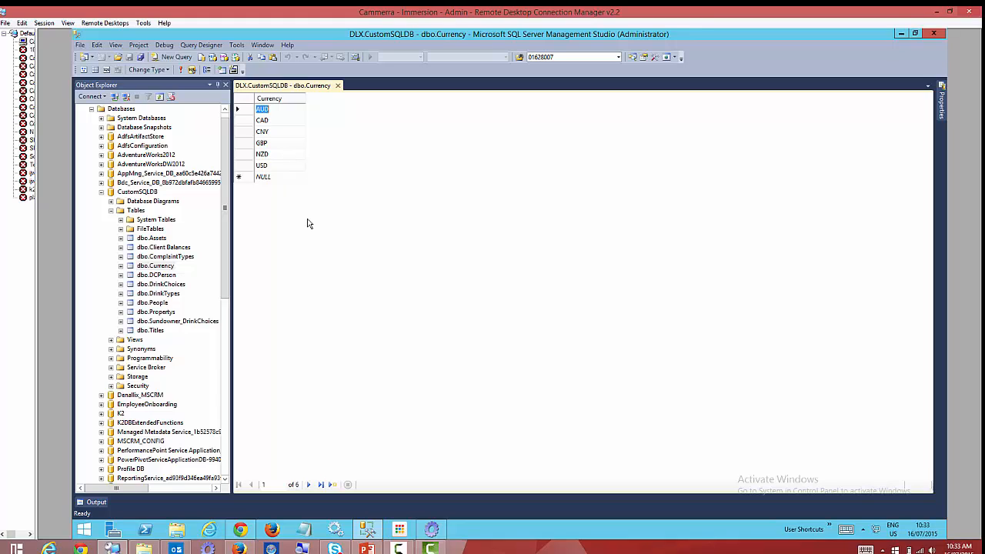
# Expand SQL Server Service under ServiceObject Explorer to list Houston DB, NSWTradeDB and others, and open its actions.
pyautogui.click(433, 531)
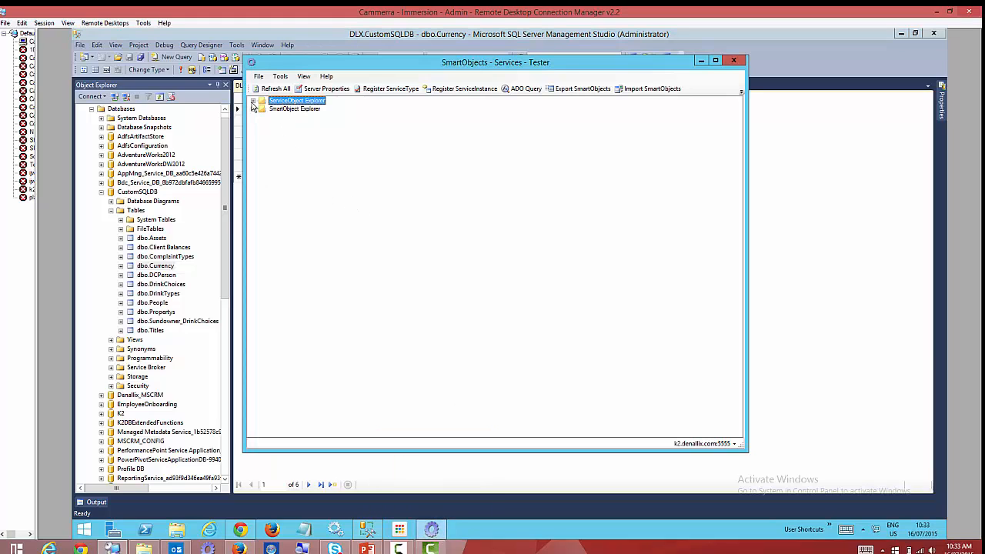
pyautogui.click(254, 102)
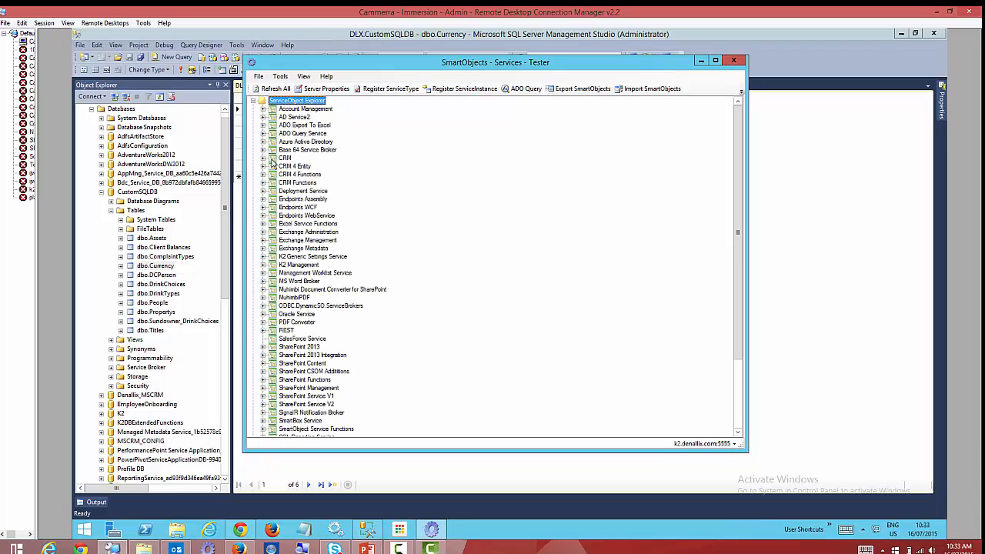
pyautogui.click(299, 183)
pyautogui.scroll(-4, 307, 283)
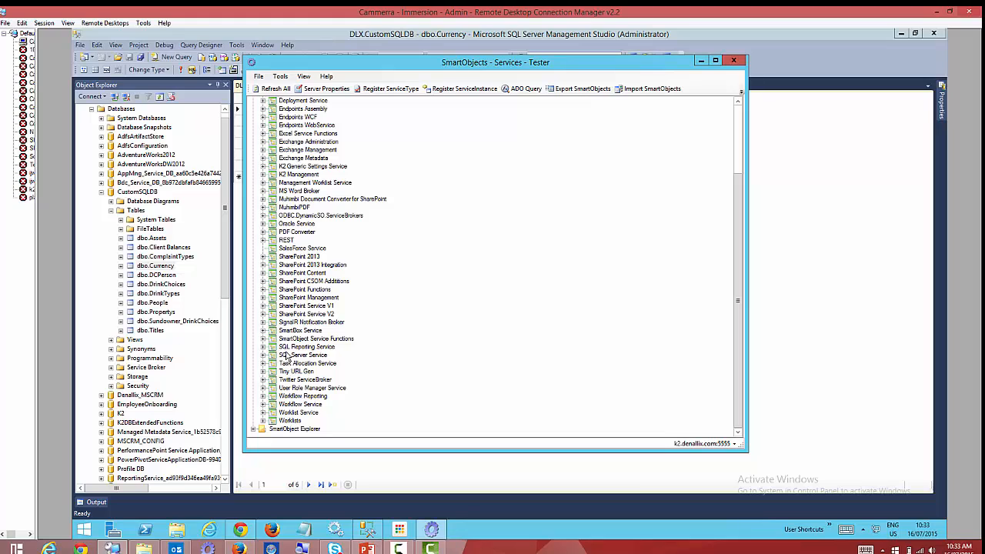
pyautogui.click(290, 355)
pyautogui.click(263, 355)
pyautogui.rightClick(310, 360)
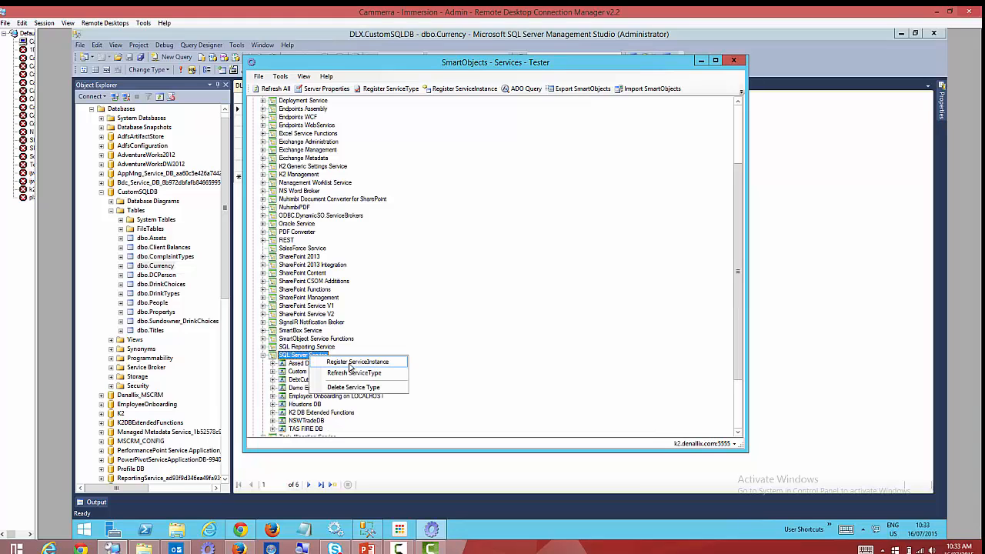
# Start a new SQL Server Service instance with ServiceAccount authentication and database CustomSQLDB.
pyautogui.click(372, 363)
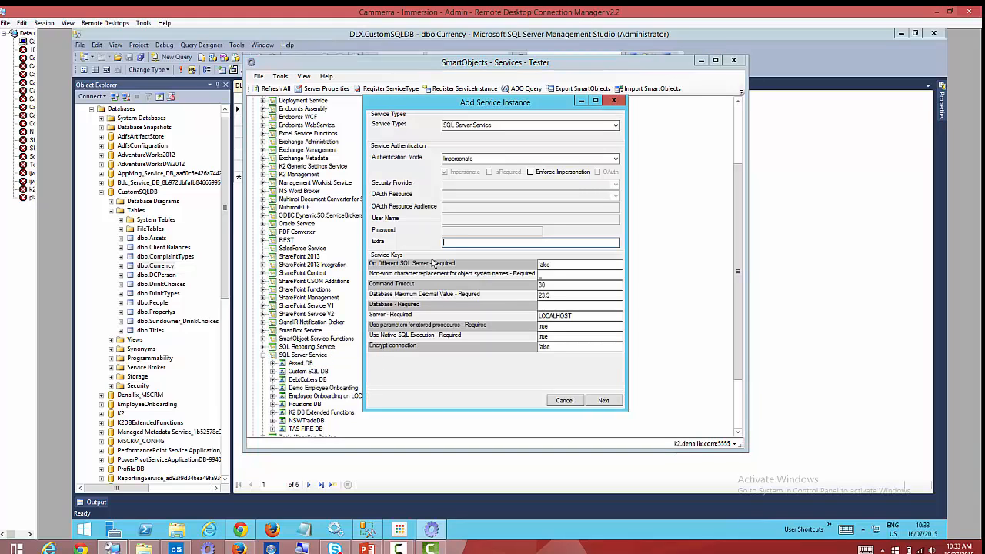
pyautogui.click(616, 158)
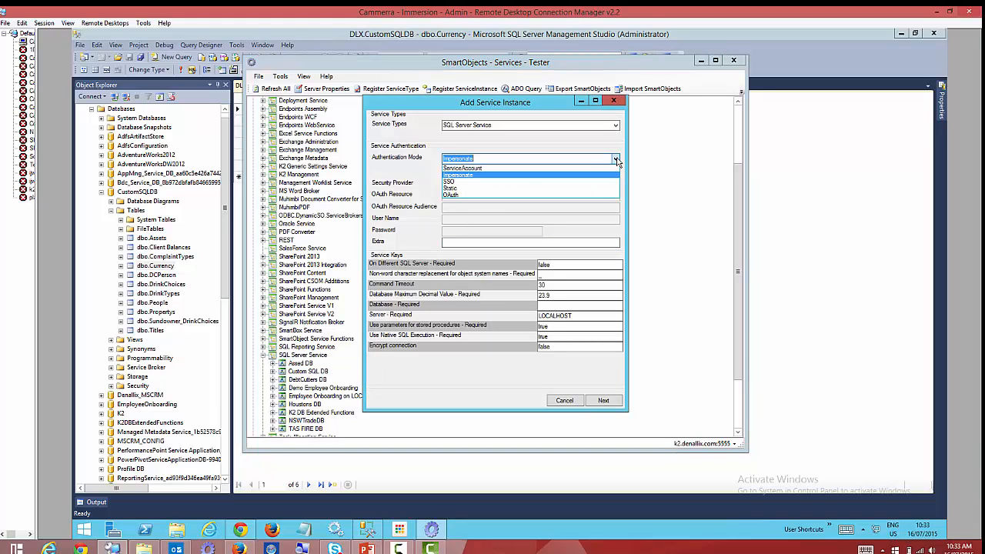
pyautogui.click(470, 168)
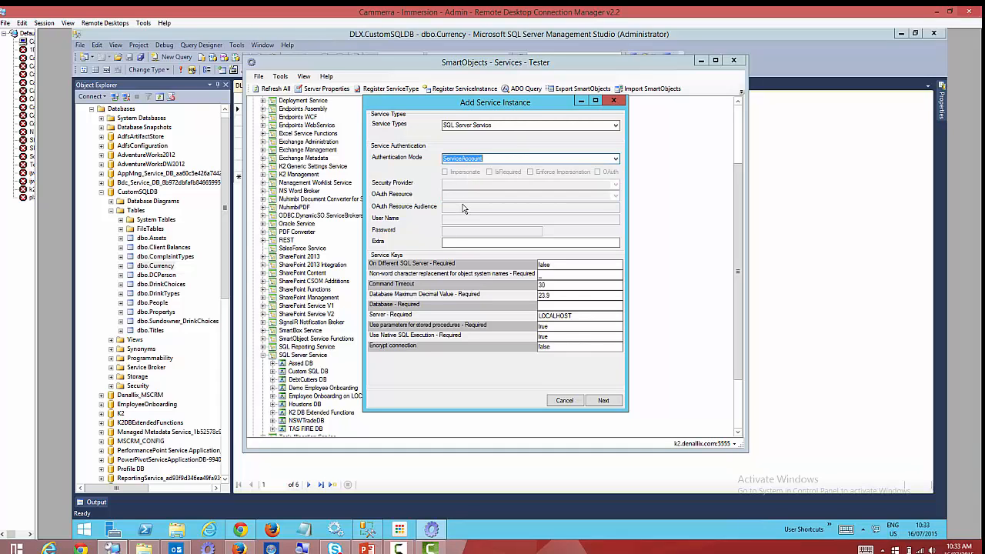
pyautogui.click(550, 309)
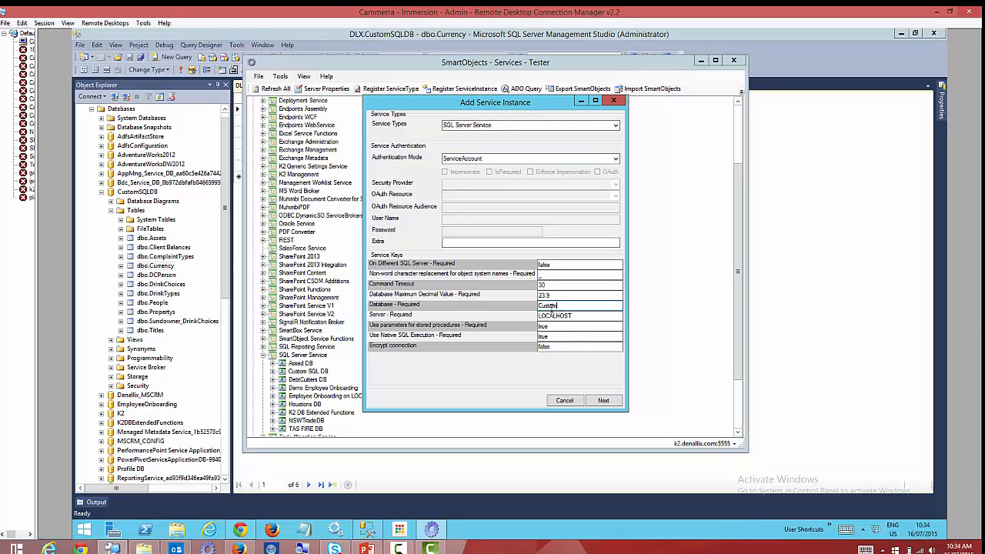
pyautogui.write('CustomSQLDB')
pyautogui.click(610, 401)
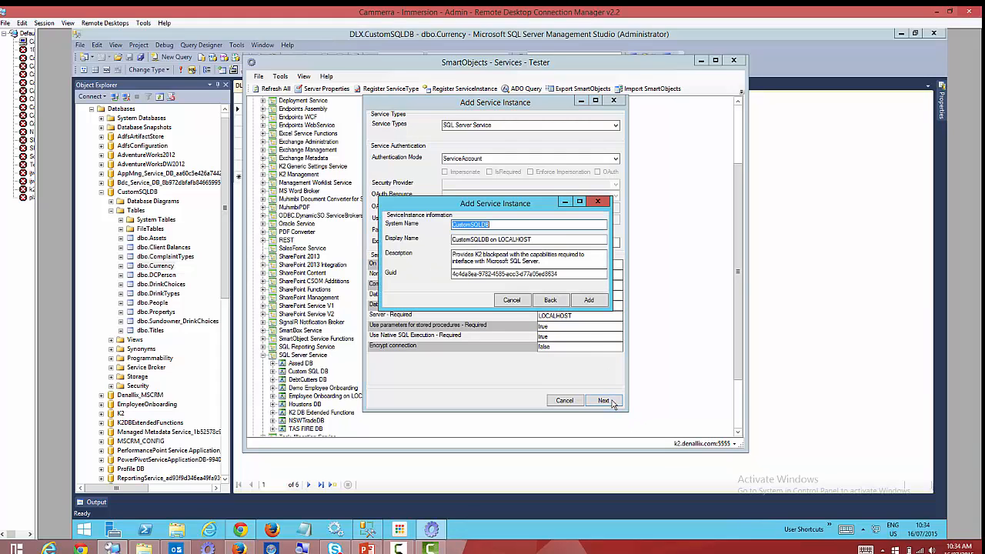
# Name the instance CurrencyDB with display name 'Currency DB' and add it.
pyautogui.click(496, 227)
pyautogui.moveTo(496, 225); pyautogui.dragTo(446, 245)
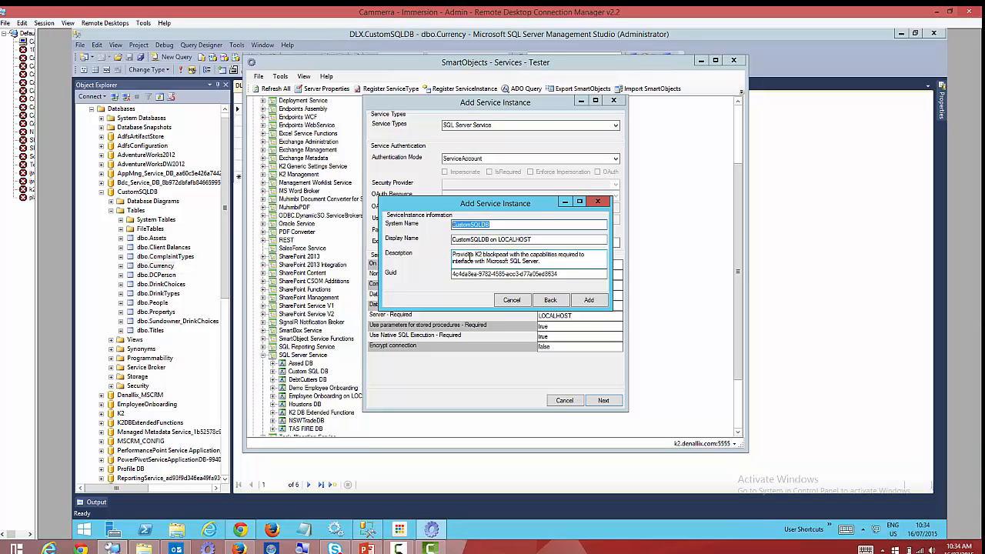
pyautogui.press('BackSpace')
pyautogui.write('Office365')
pyautogui.write('B')
pyautogui.hotkey('shift', 'Home')
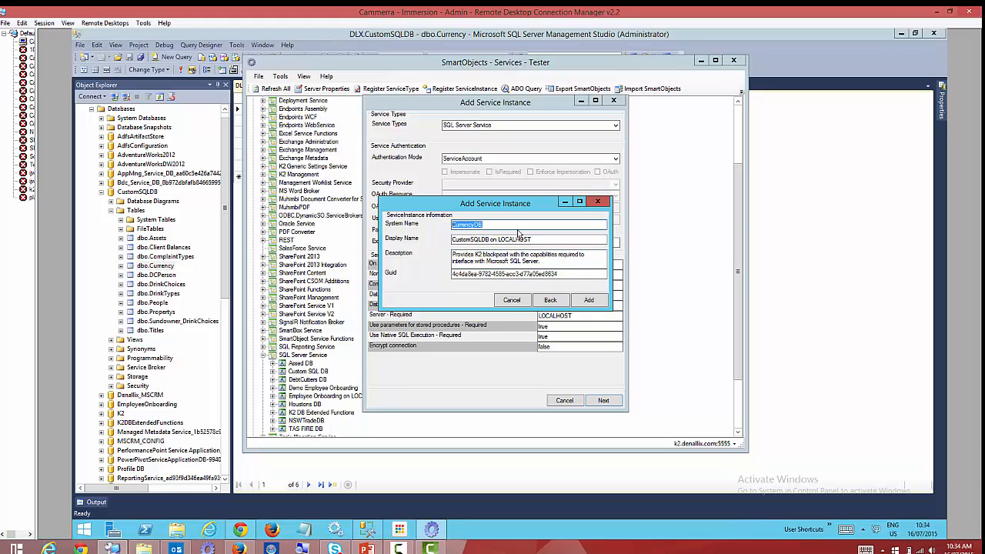
pyautogui.press('Tab')
pyautogui.write('Currency DB')
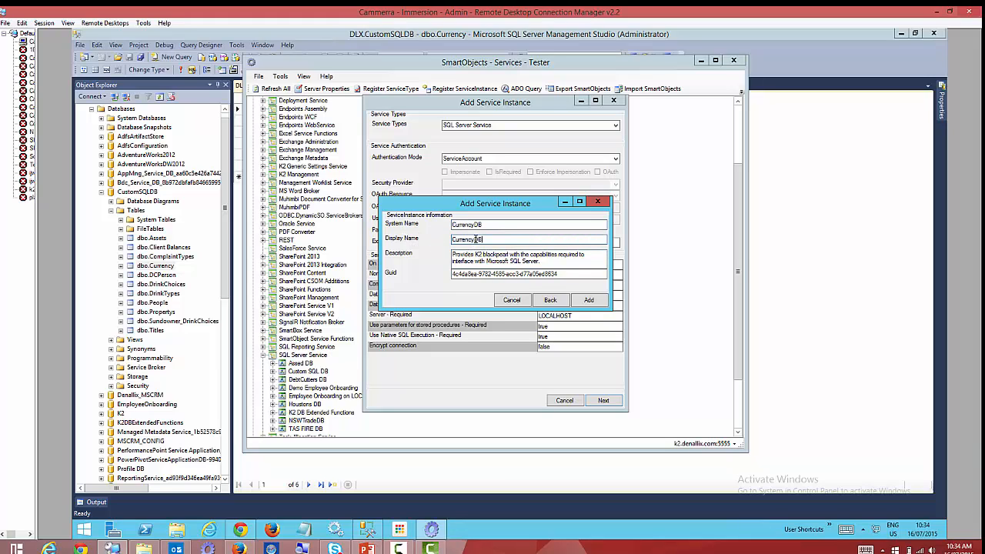
pyautogui.click(596, 300)
pyautogui.click(585, 317)
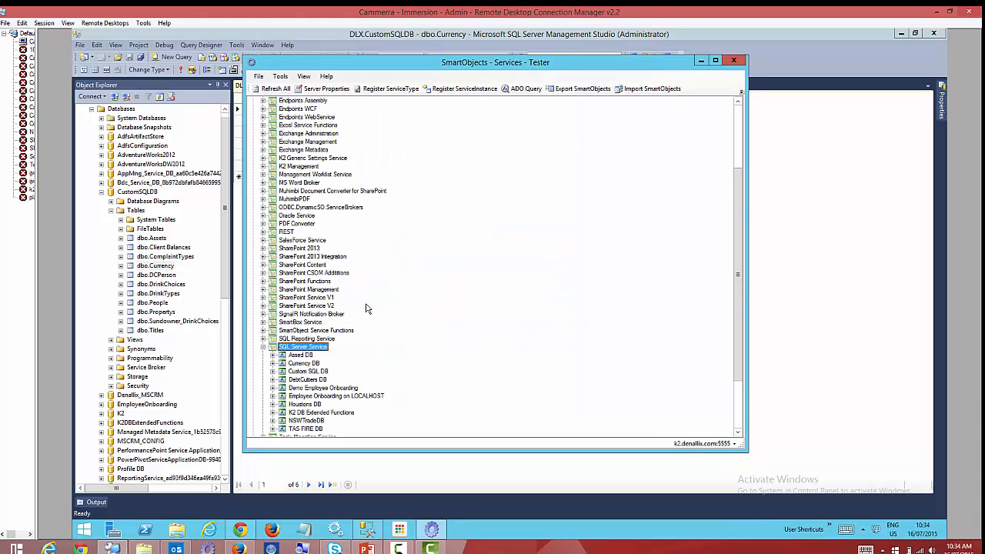
# Expand Currency DB's tables and create a SmartObject from the [dbo].[Currency] table.
pyautogui.click(299, 290)
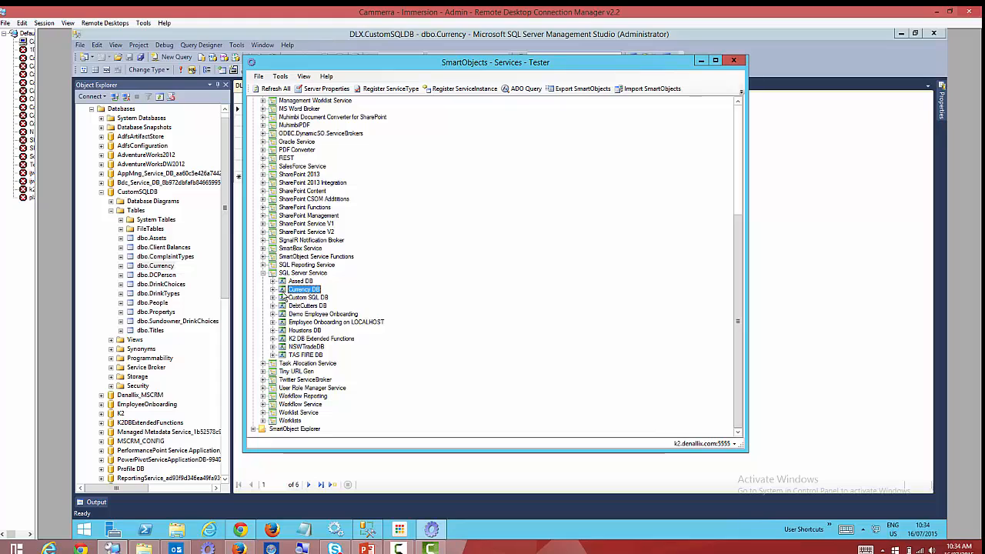
pyautogui.click(273, 289)
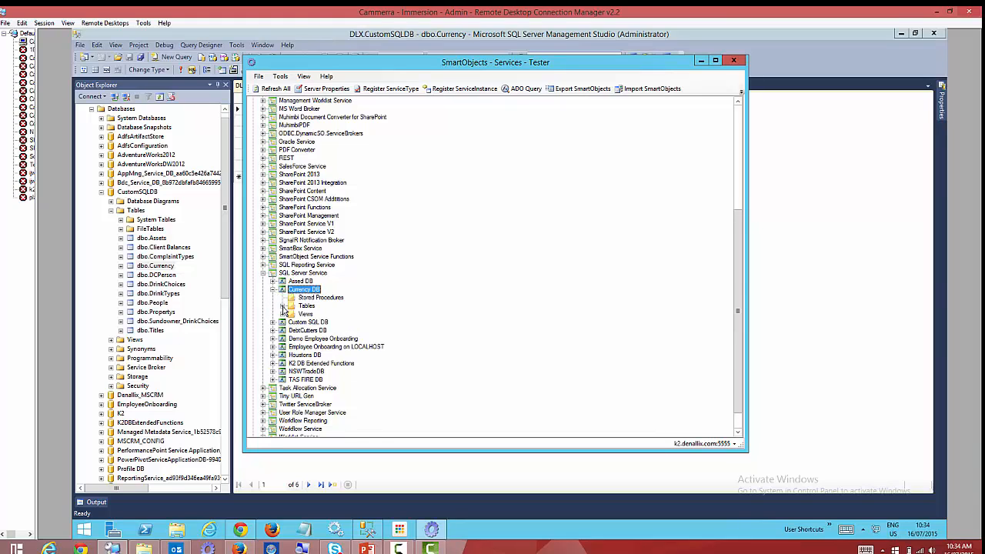
pyautogui.click(282, 306)
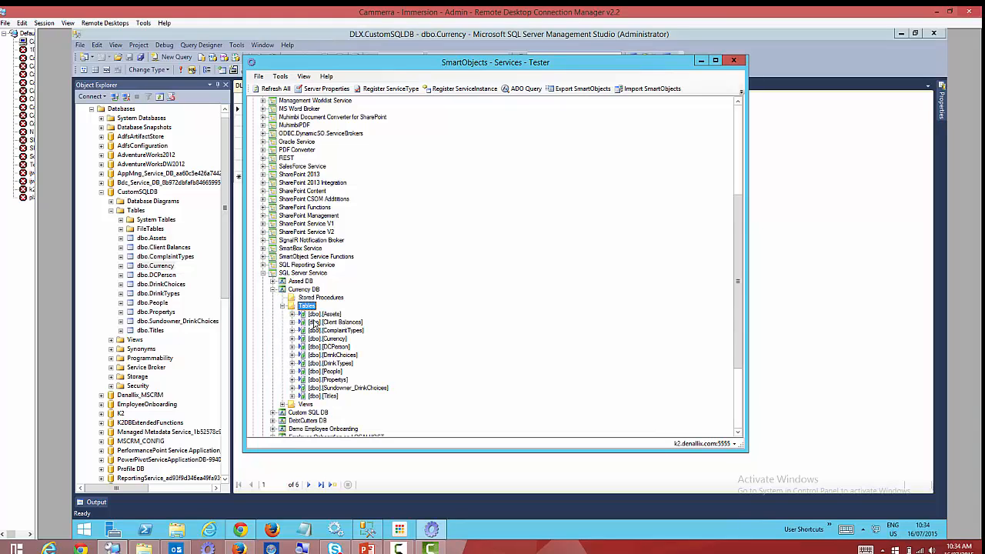
pyautogui.click(334, 339)
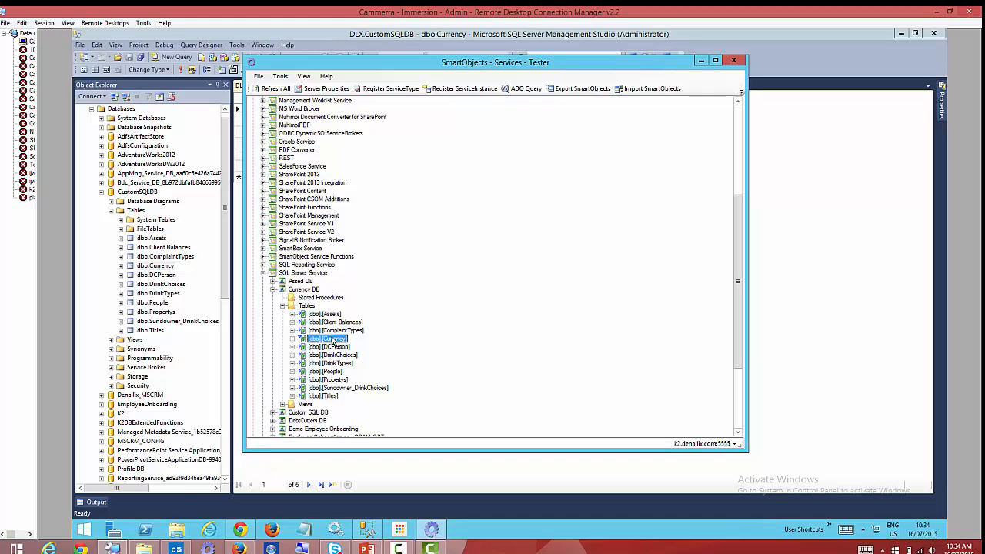
pyautogui.rightClick(336, 342)
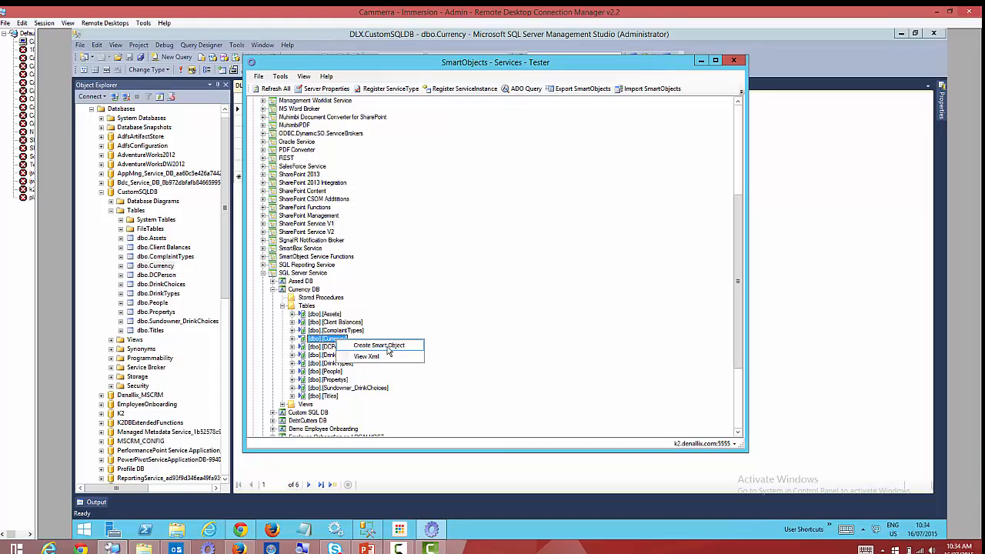
pyautogui.click(387, 346)
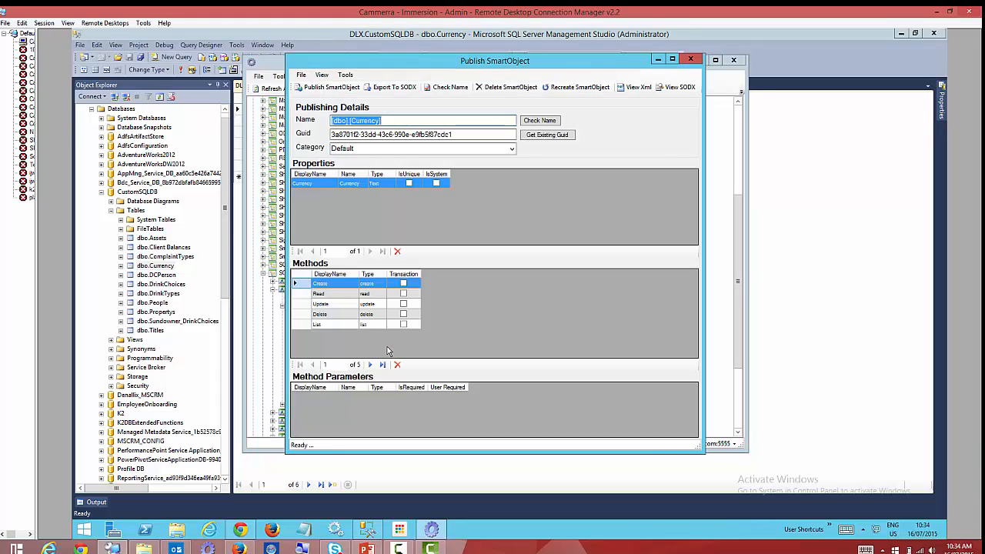
# Name the SmartObject Currency in category A Demo, publish it and close the publishing window.
pyautogui.click(377, 149)
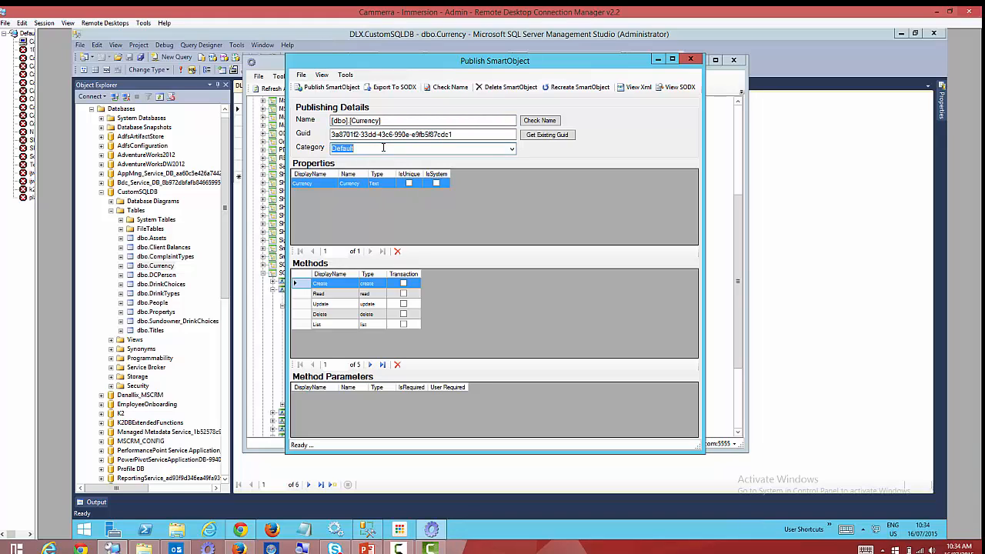
pyautogui.write('A')
pyautogui.moveTo(352, 121); pyautogui.dragTo(285, 127)
pyautogui.press('BackSpace')
pyautogui.click(372, 121)
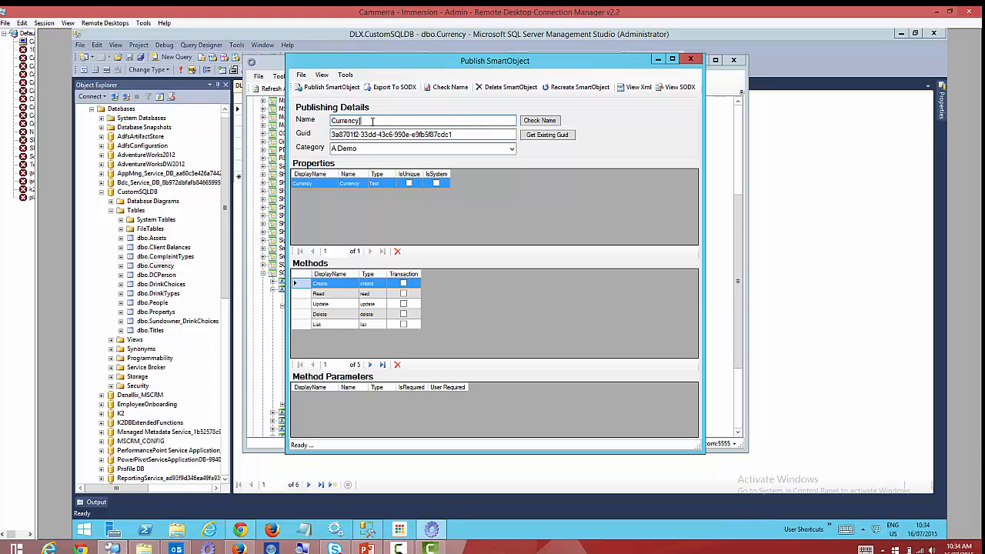
pyautogui.press('BackSpace')
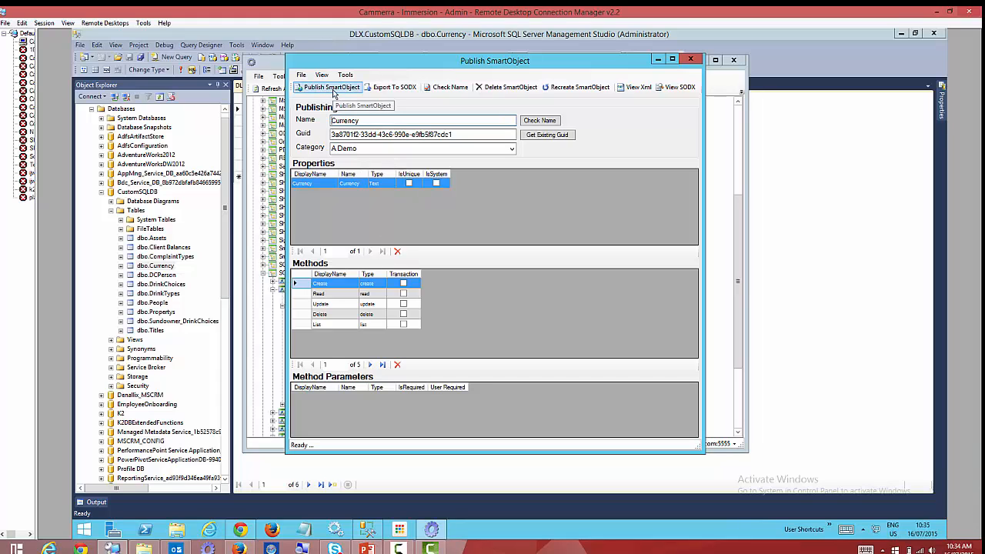
pyautogui.click(333, 89)
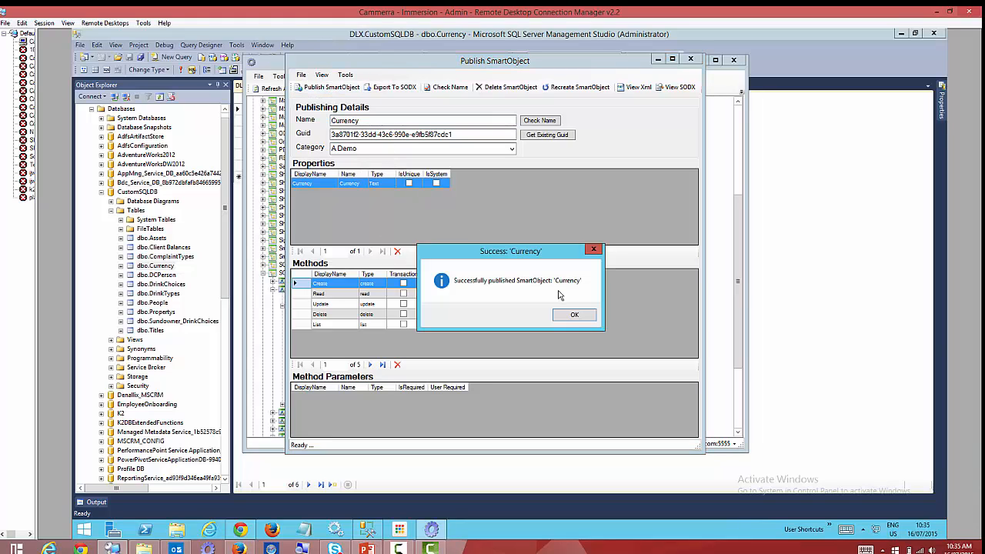
pyautogui.click(572, 313)
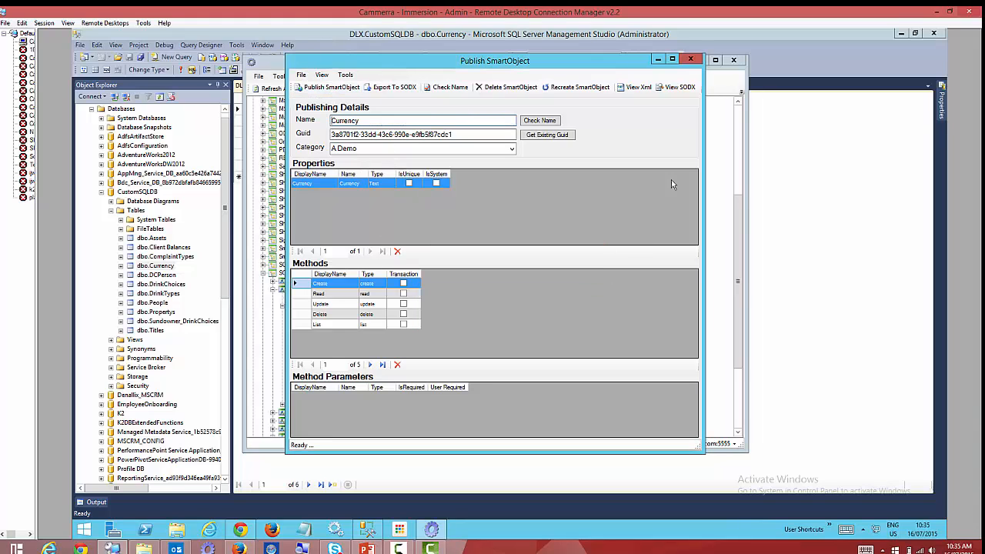
pyautogui.click(690, 59)
pyautogui.scroll(7, 316, 162)
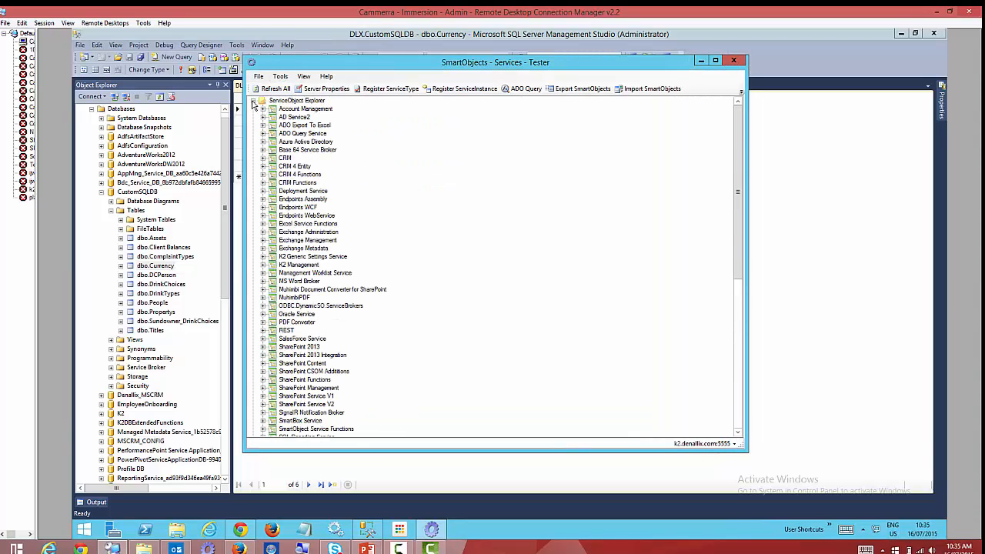
pyautogui.click(252, 100)
pyautogui.click(253, 109)
pyautogui.doubleClick(271, 125)
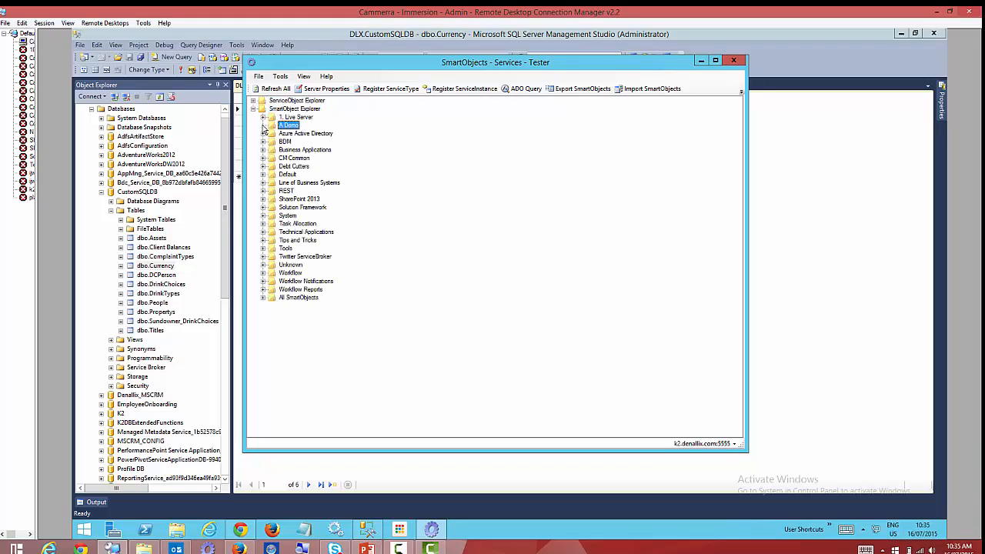
pyautogui.click(274, 133)
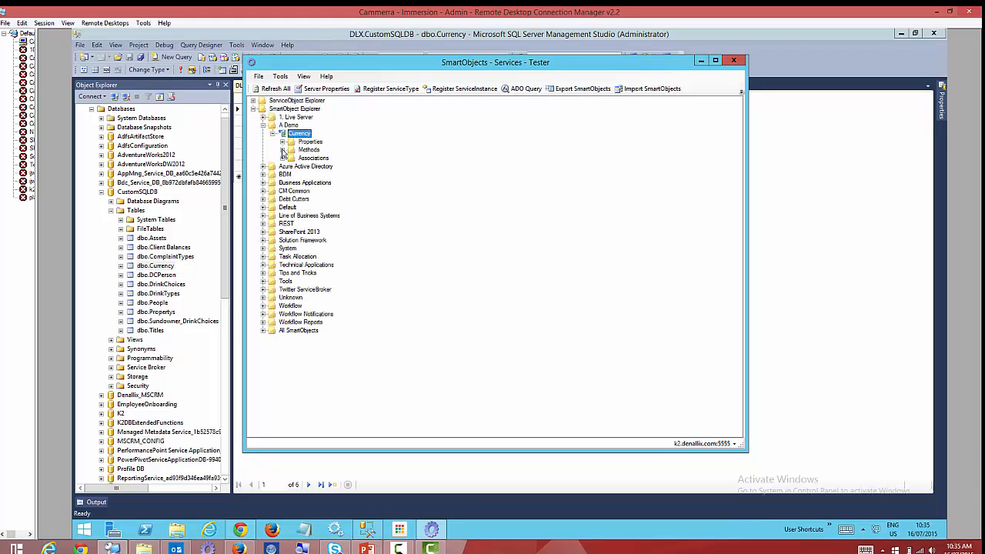
pyautogui.doubleClick(288, 150)
pyautogui.click(313, 191)
pyautogui.rightClick(313, 190)
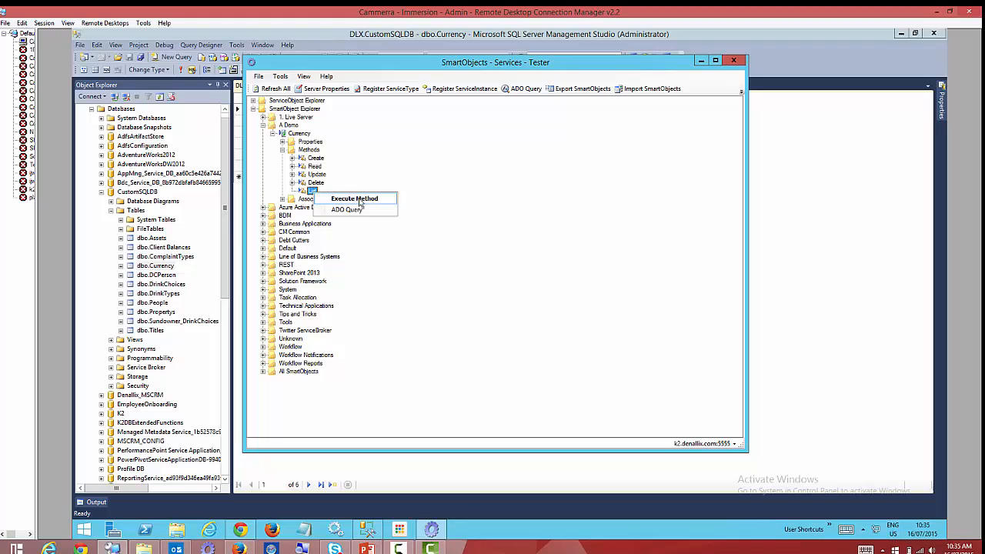
pyautogui.click(350, 198)
pyautogui.click(653, 140)
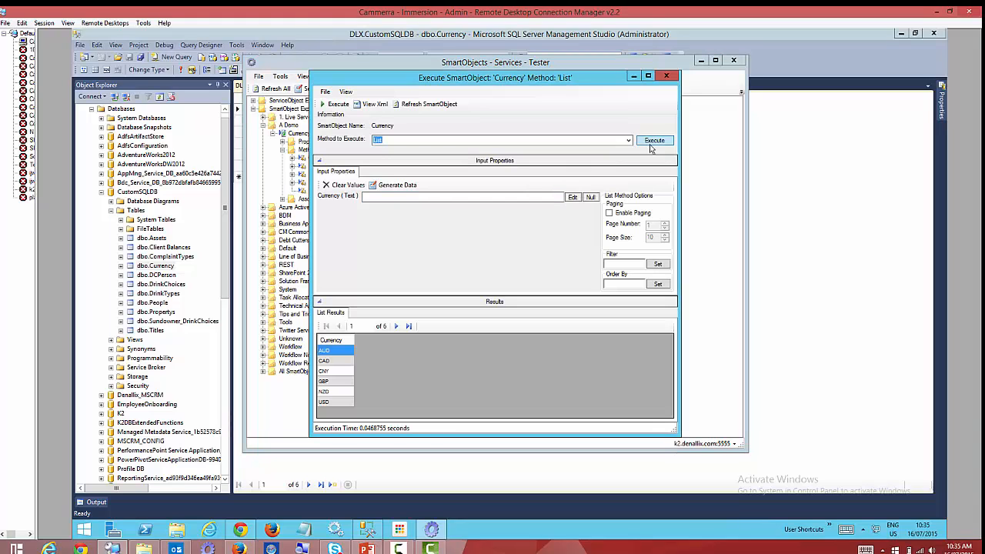
pyautogui.click(343, 380)
pyautogui.click(335, 401)
pyautogui.click(337, 350)
pyautogui.click(335, 371)
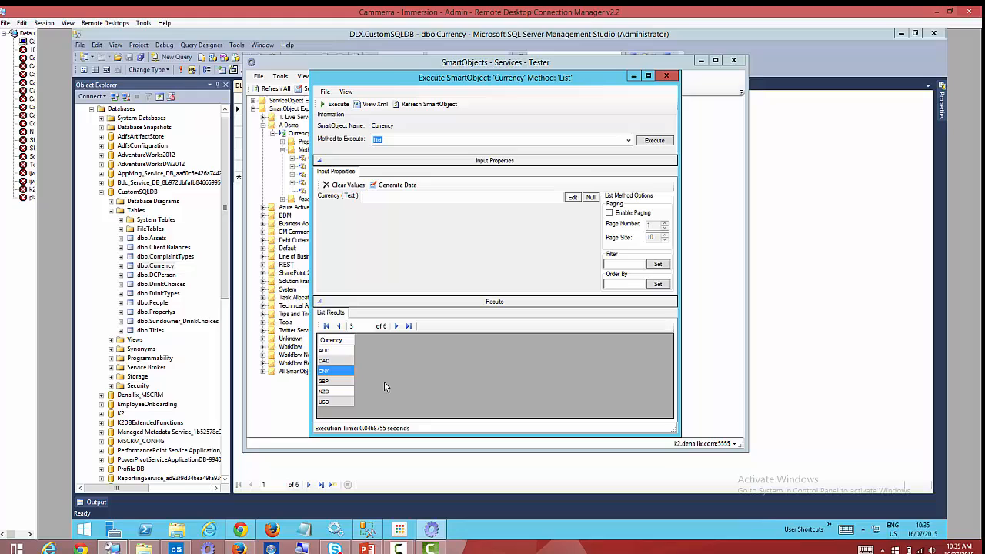
pyautogui.click(666, 77)
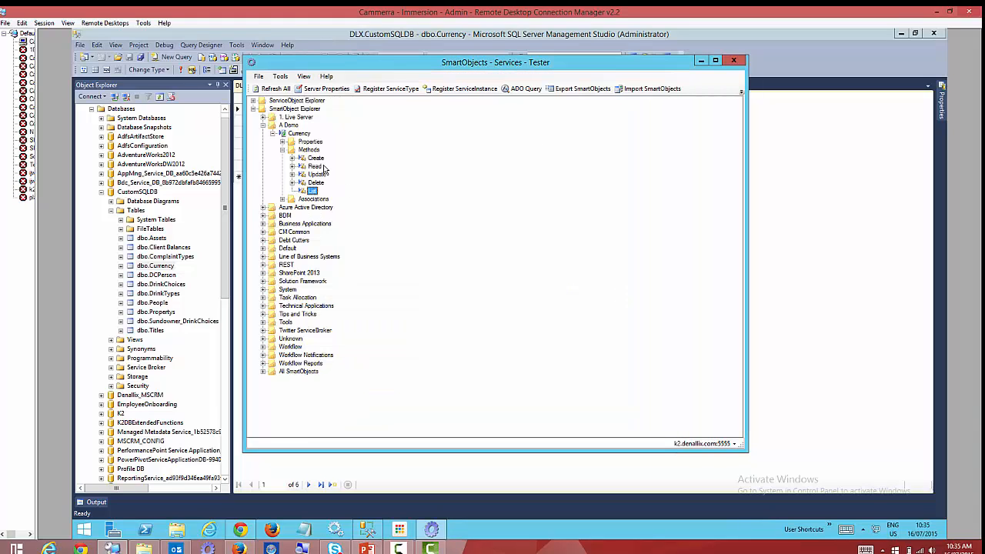
pyautogui.click(273, 134)
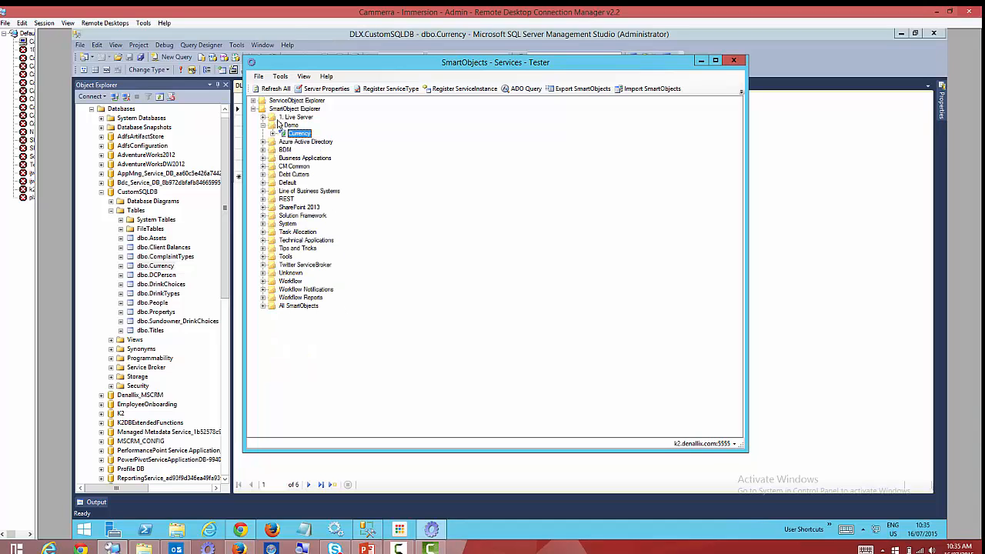
# Open the K2Texter GetCurrencyByDate test page in Chrome, select the service address, and return to the tester.
pyautogui.click(238, 529)
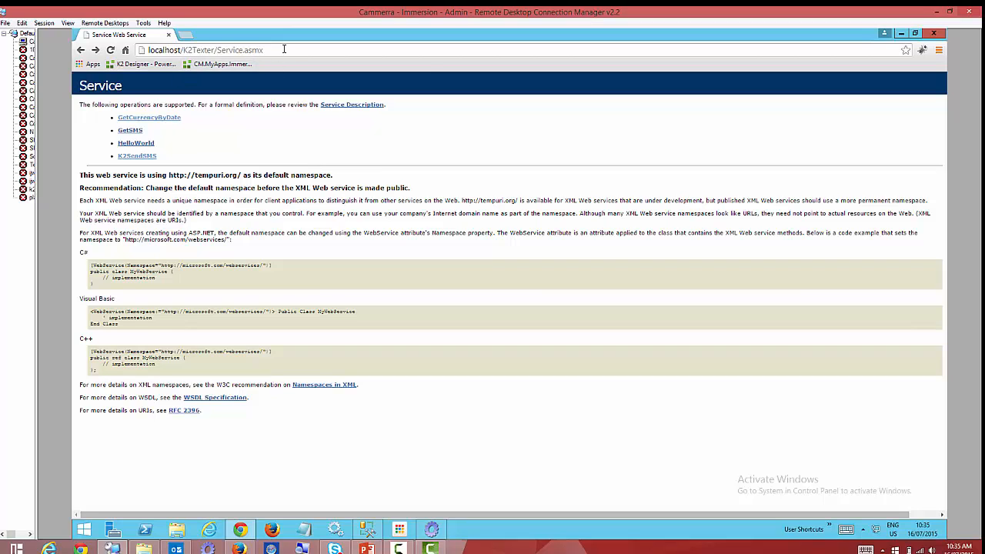
pyautogui.click(154, 120)
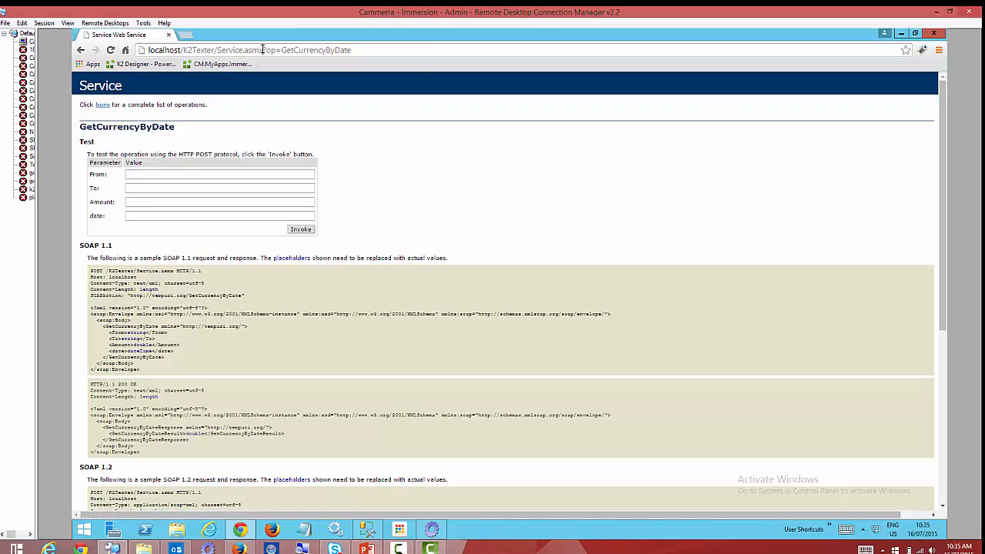
pyautogui.moveTo(263, 50); pyautogui.dragTo(148, 50)
pyautogui.hotkey('ctrl', 'c')
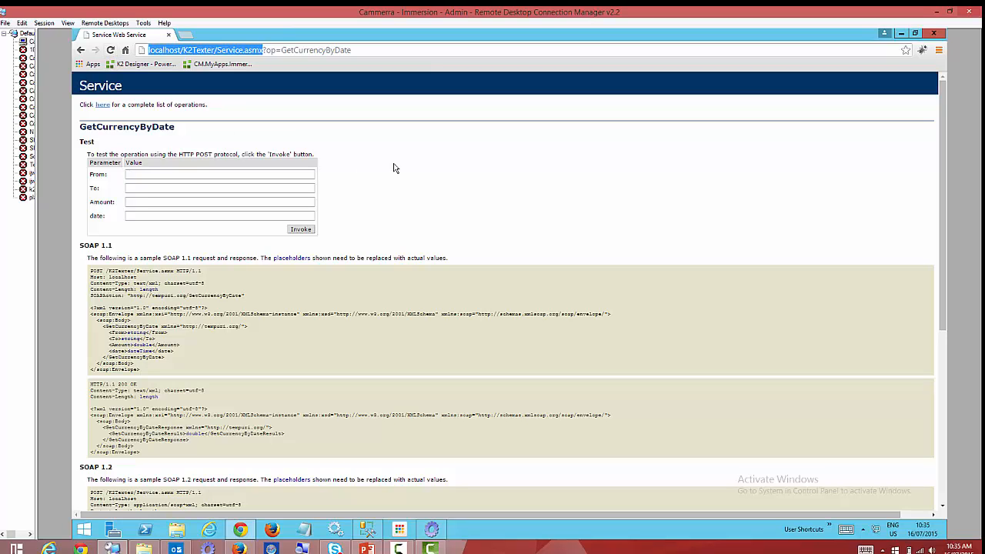
pyautogui.click(431, 529)
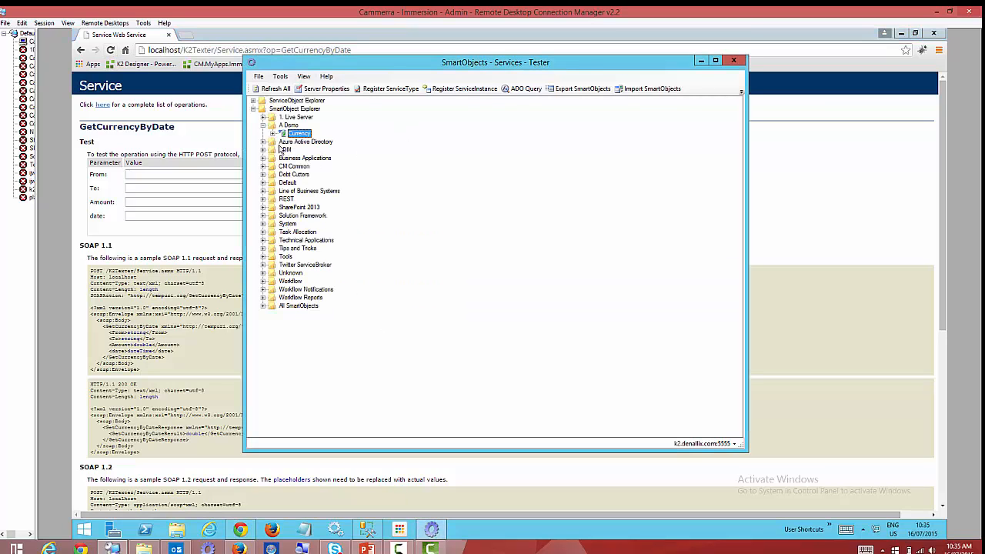
# Locate Endpoints WebService in ServiceObject Explorer and begin registering a new service instance.
pyautogui.click(252, 102)
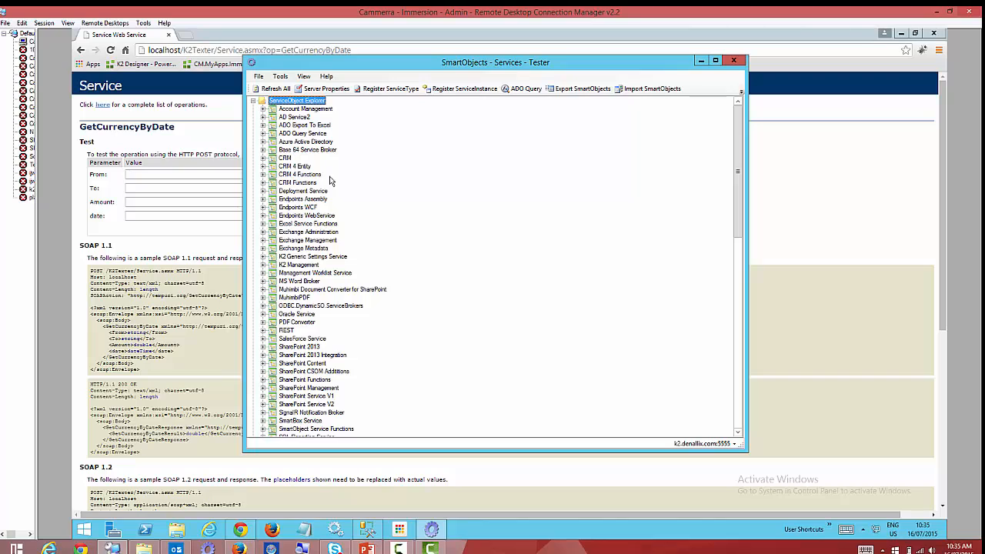
pyautogui.click(300, 191)
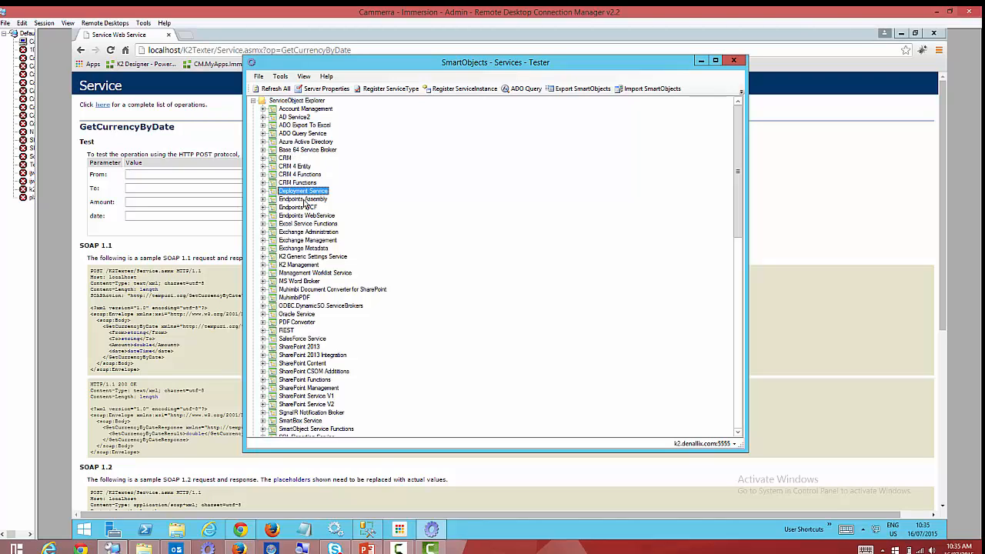
pyautogui.click(306, 216)
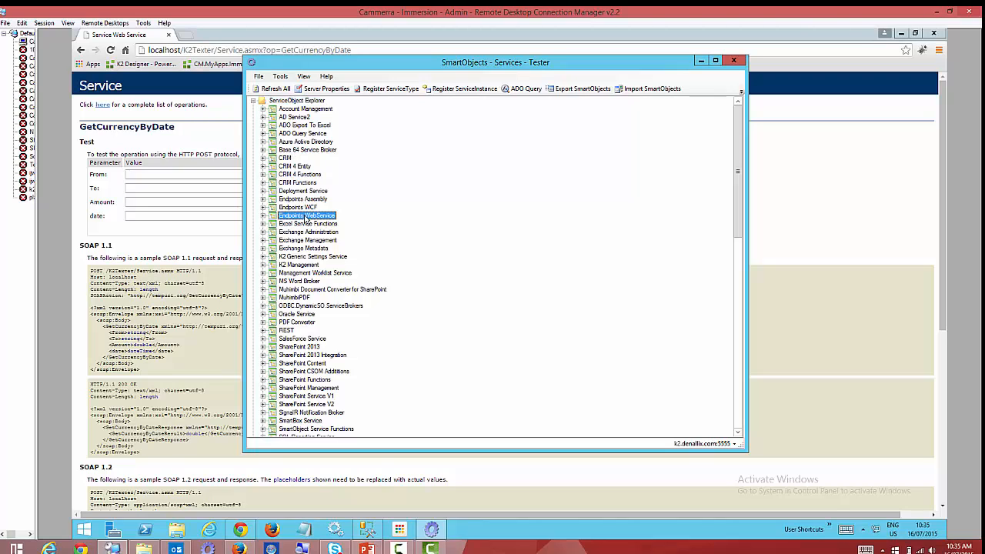
pyautogui.click(263, 216)
pyautogui.rightClick(323, 220)
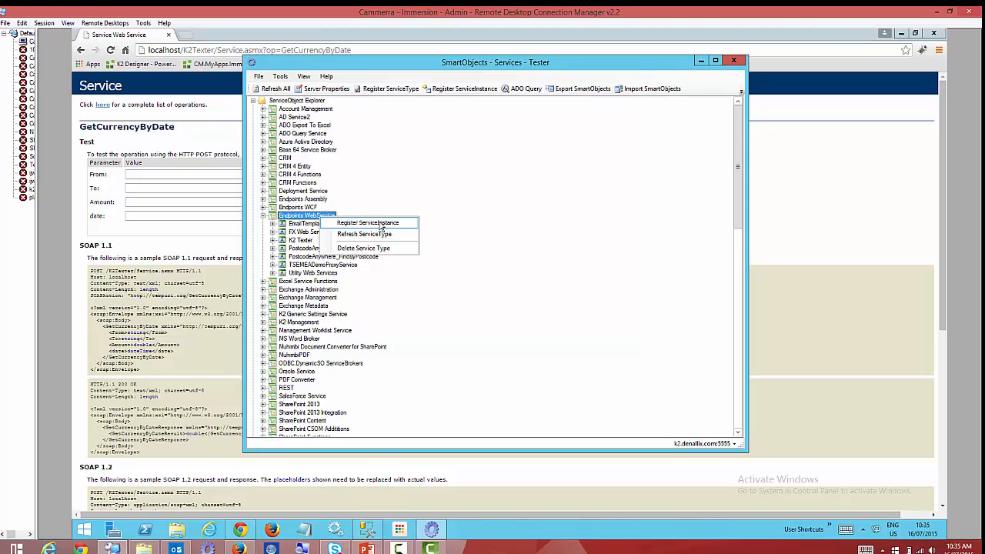
pyautogui.click(379, 223)
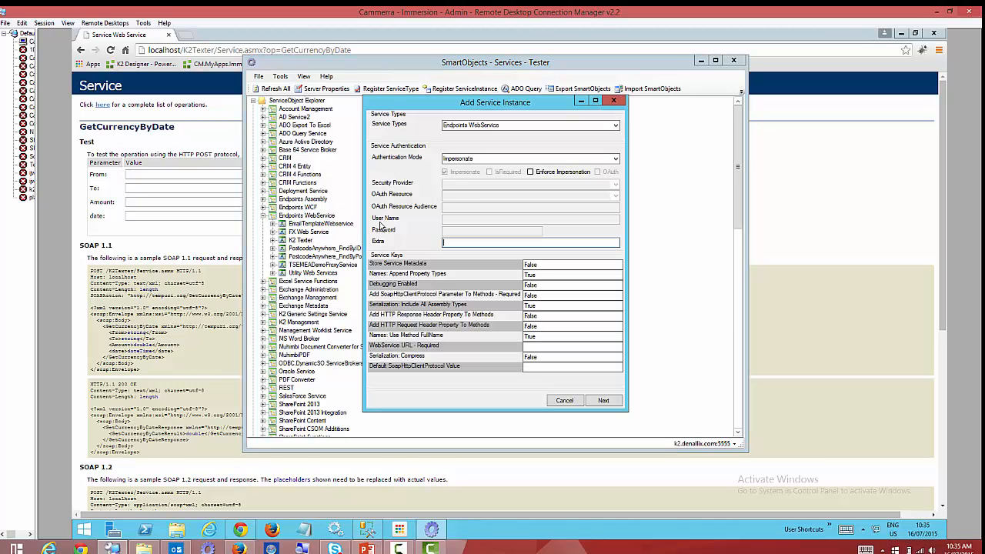
pyautogui.click(617, 159)
pyautogui.click(471, 173)
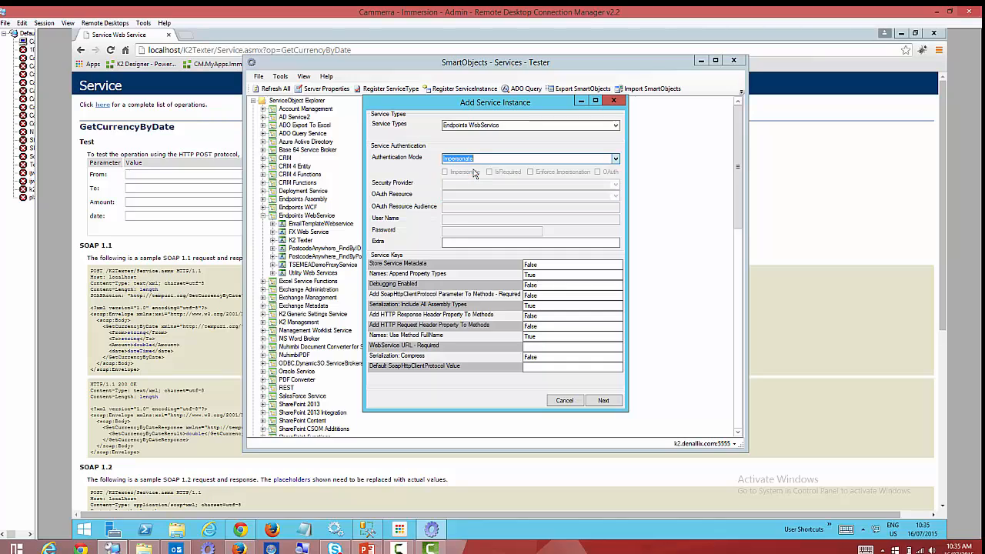
pyautogui.click(547, 347)
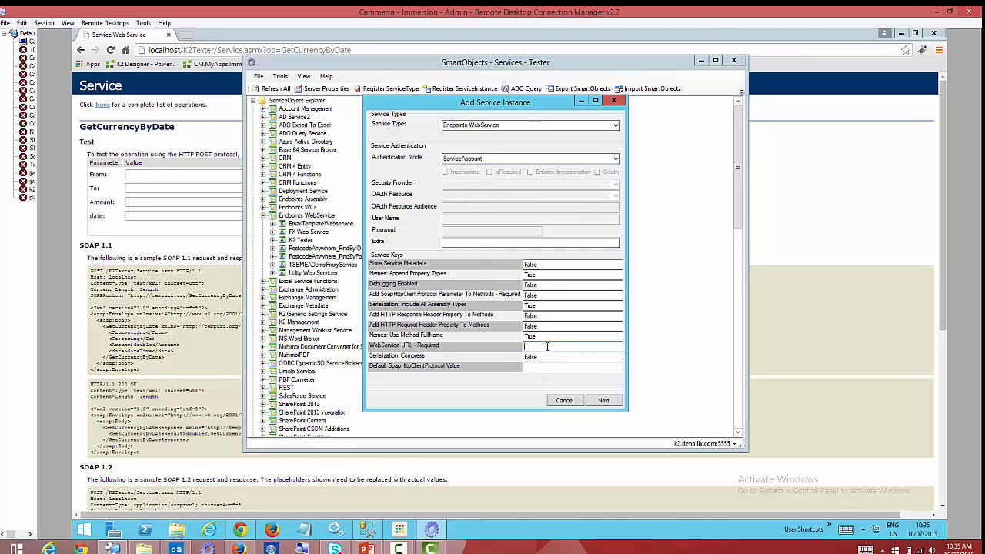
pyautogui.hotkey('ctrl', 'v')
# Name the instance CurrencyCVWS with display name 'Currency CV WS' and add it.
pyautogui.click(603, 400)
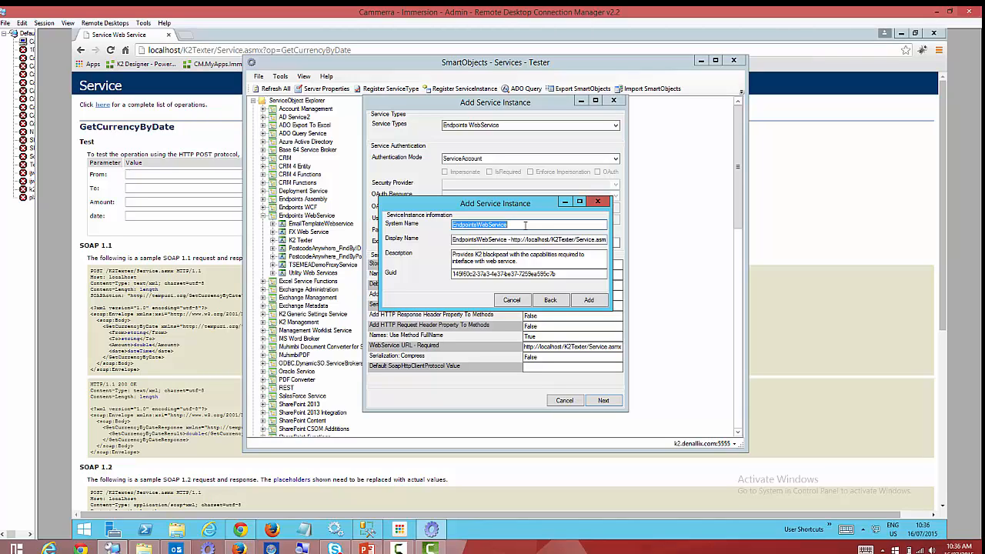
pyautogui.write('CurrencyCVWS')
pyautogui.doubleClick(526, 224)
pyautogui.hotkey('ctrl', 'c')
pyautogui.click(544, 240)
pyautogui.hotkey('ctrl', 'a')
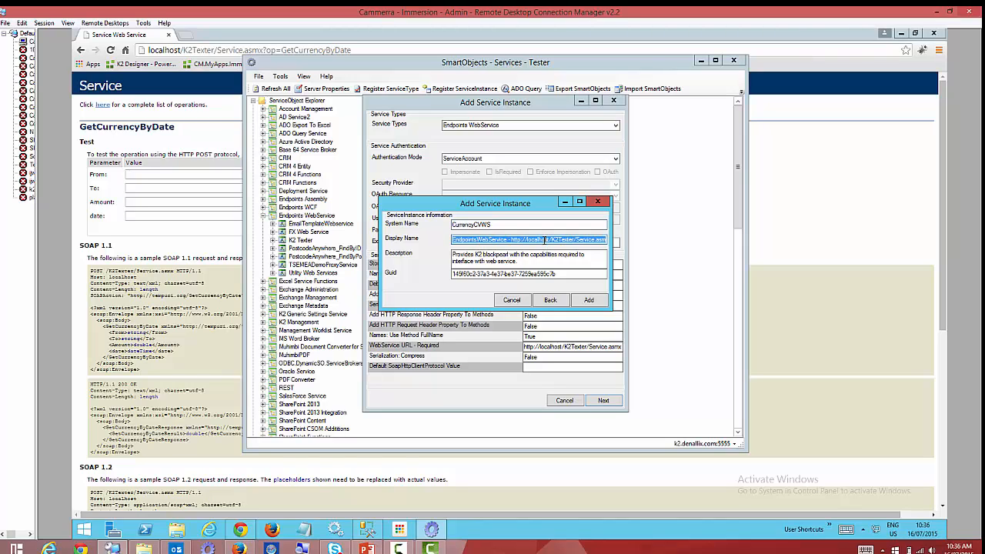
pyautogui.hotkey('ctrl', 'v')
pyautogui.click(474, 240)
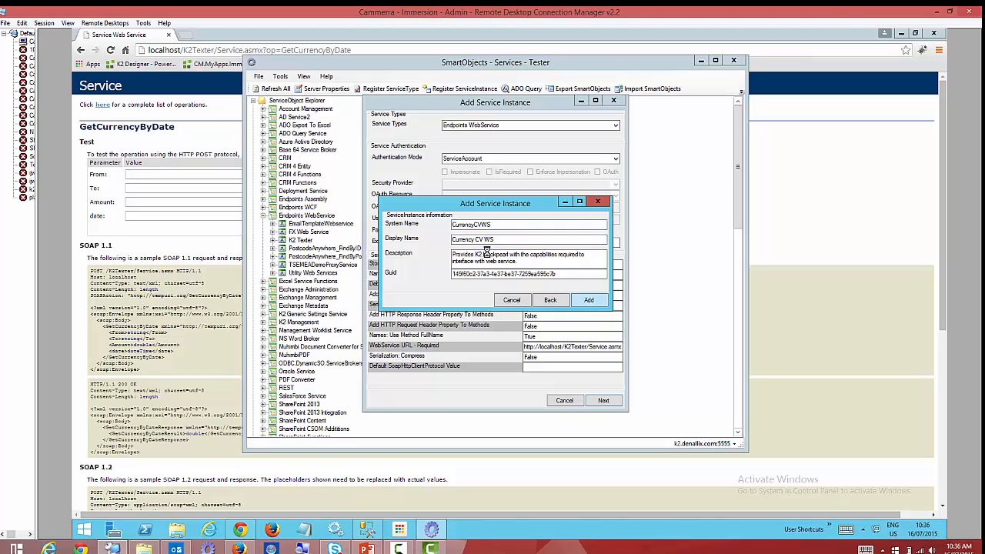
pyautogui.press('Return')
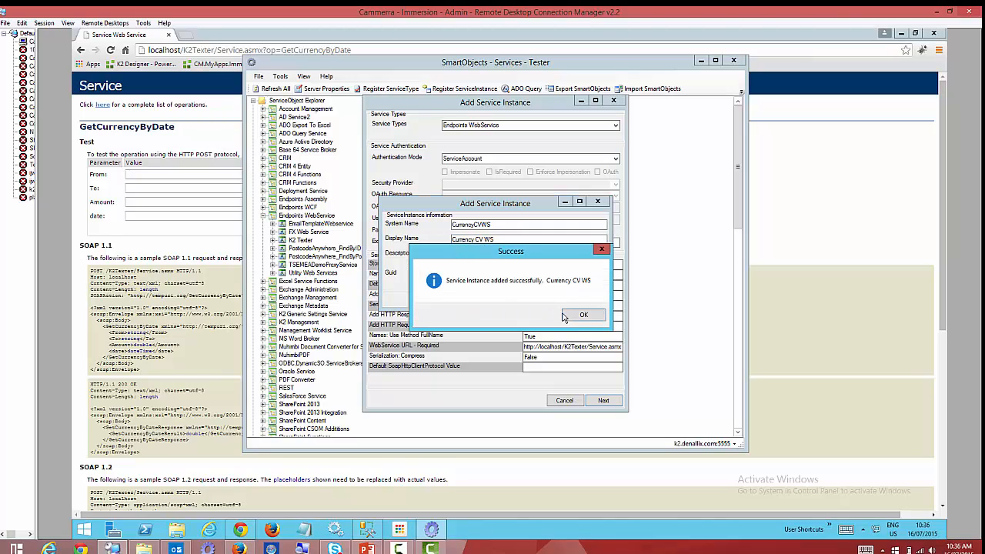
pyautogui.click(588, 310)
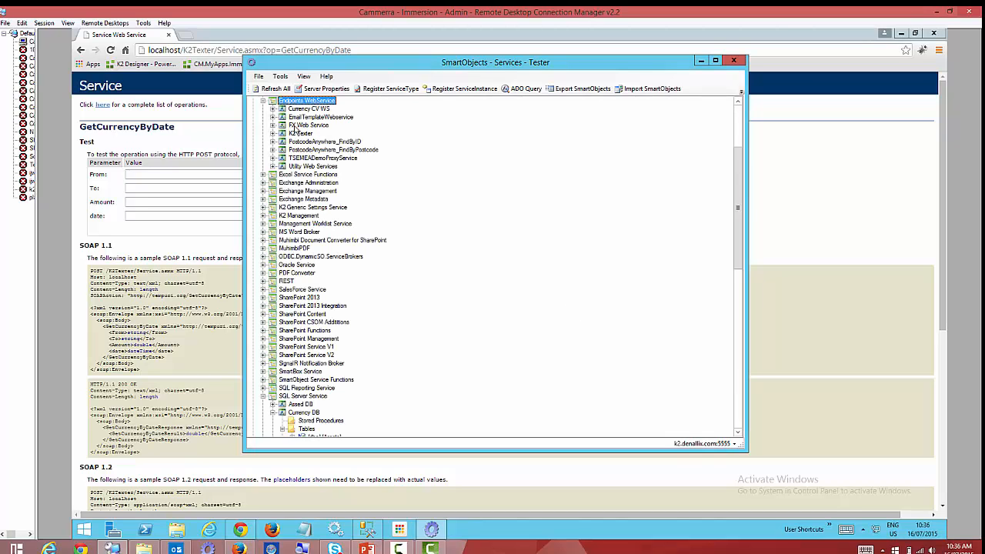
# Expand Currency CV WS's service objects and bring up actions for GetCurrencyByDate.
pyautogui.doubleClick(309, 109)
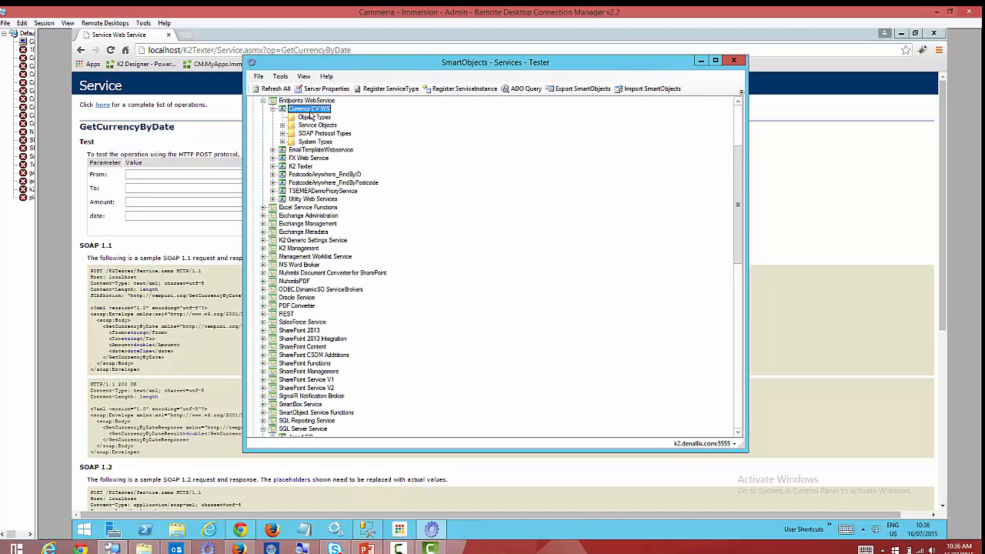
pyautogui.click(281, 126)
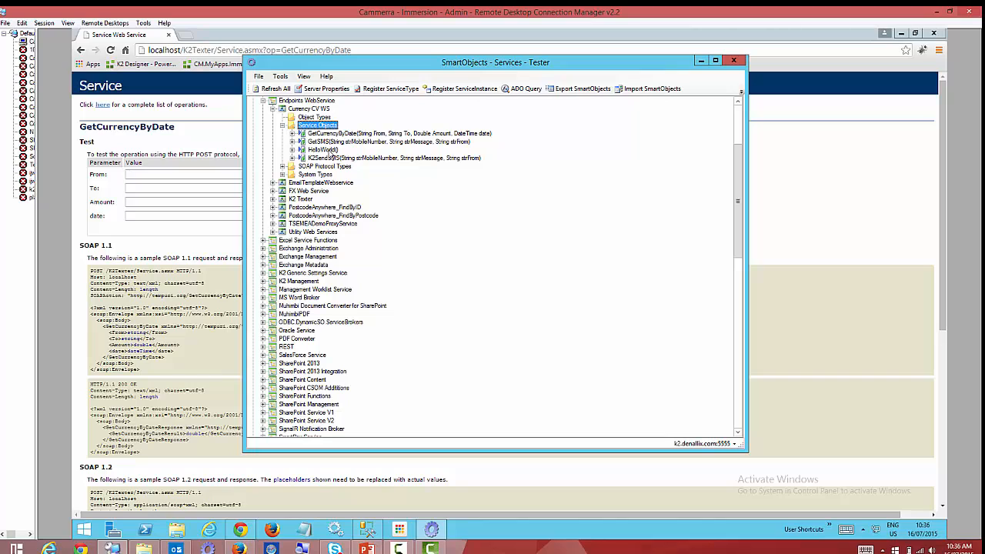
pyautogui.click(351, 135)
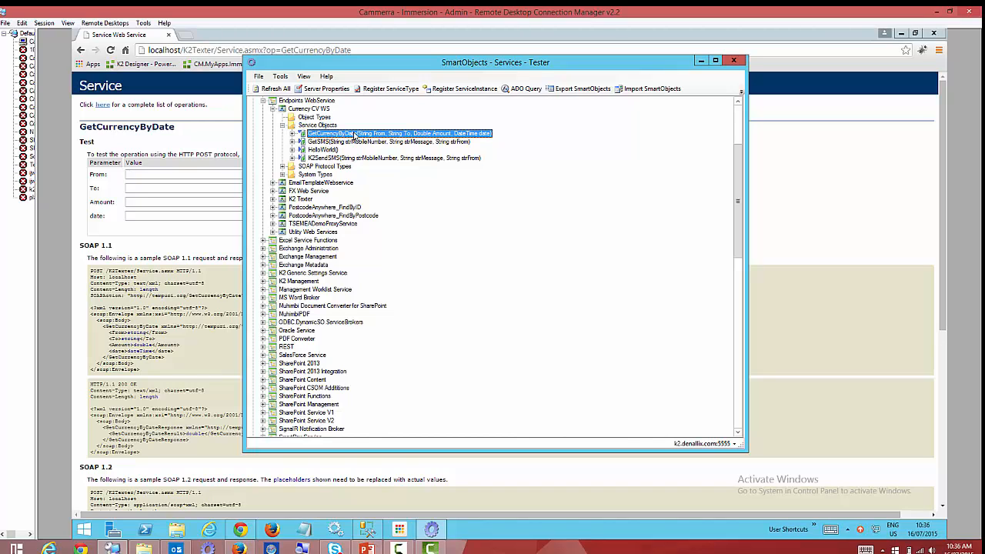
pyautogui.rightClick(358, 135)
# Create a SmartObject named 'Get Currency By Date' filed under the A Demo category.
pyautogui.click(429, 145)
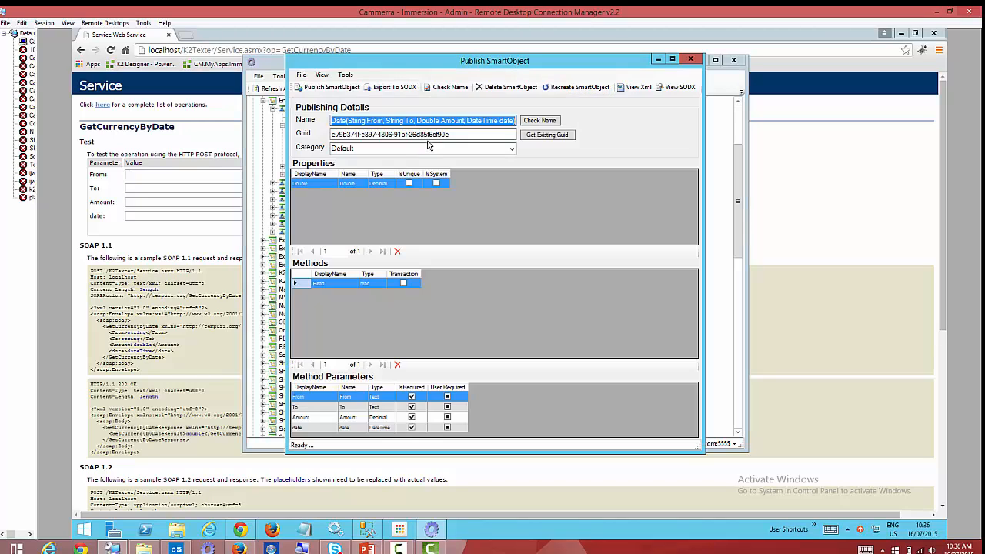
pyautogui.moveTo(347, 120); pyautogui.dragTo(313, 126)
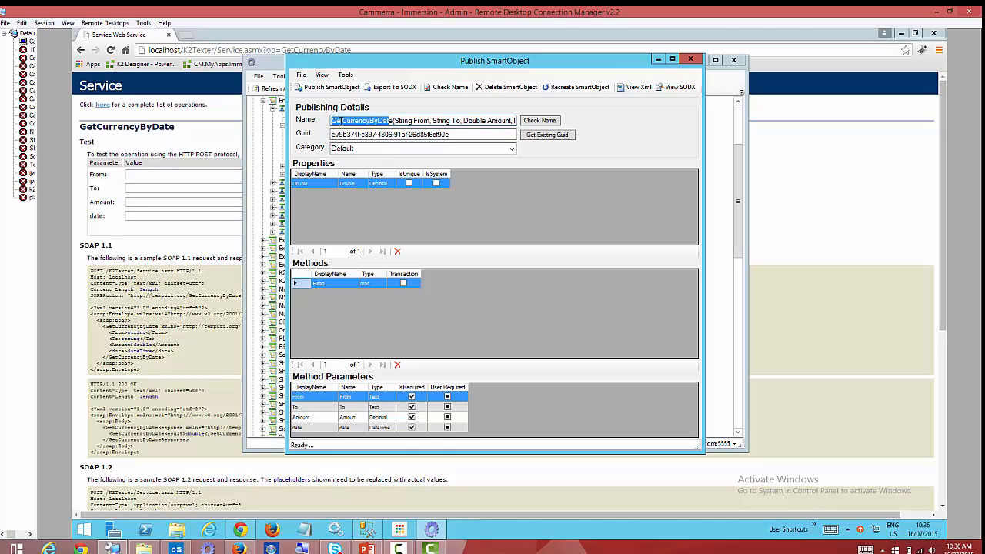
pyautogui.click(345, 120)
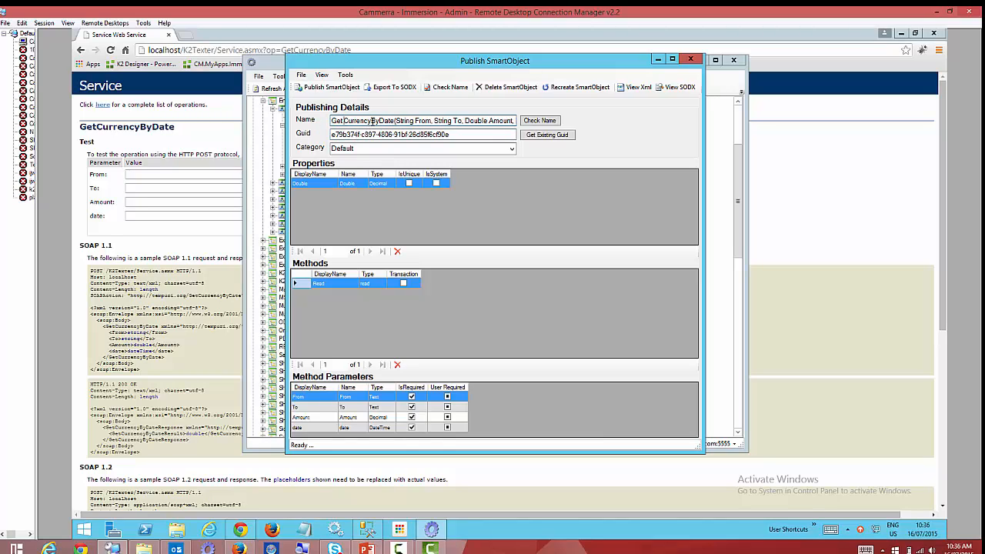
pyautogui.click(393, 121)
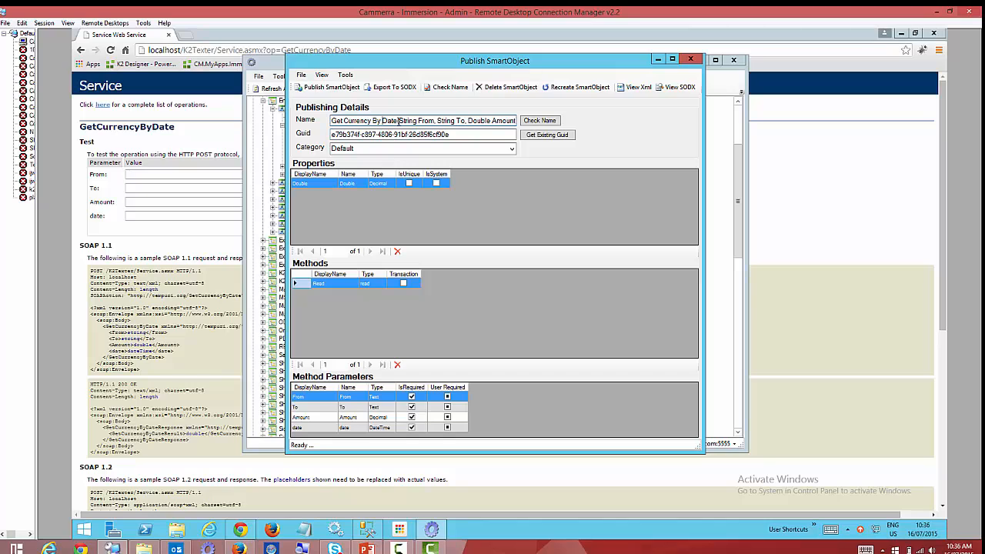
pyautogui.moveTo(484, 117); pyautogui.dragTo(681, 125)
pyautogui.press('Delete')
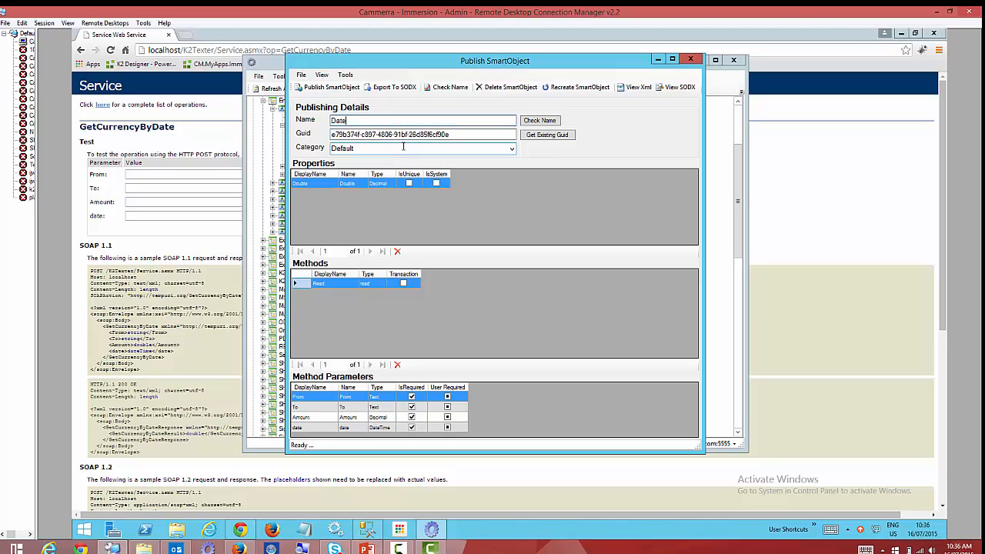
pyautogui.click(488, 149)
pyautogui.click(488, 149)
pyautogui.click(436, 171)
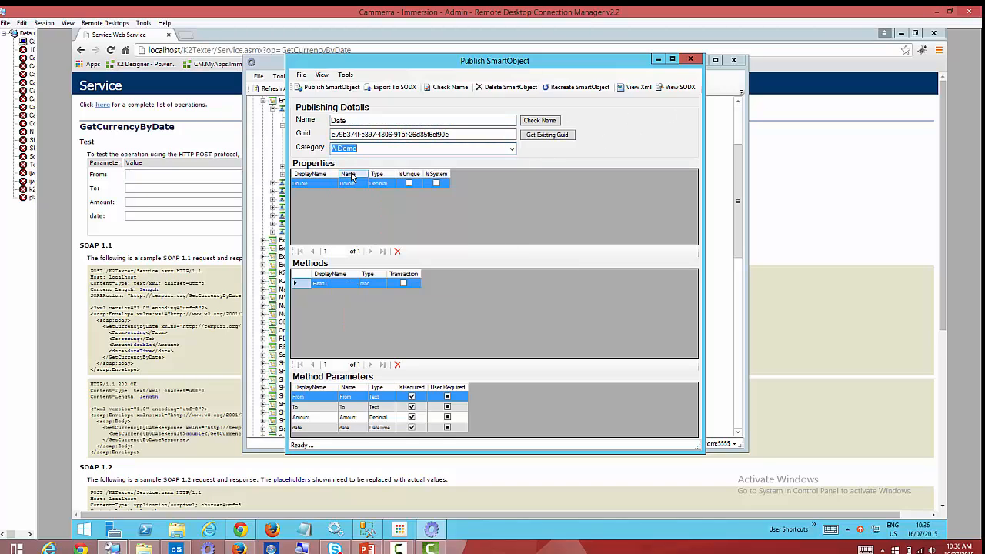
pyautogui.moveTo(356, 122); pyautogui.dragTo(249, 124)
pyautogui.click(524, 181)
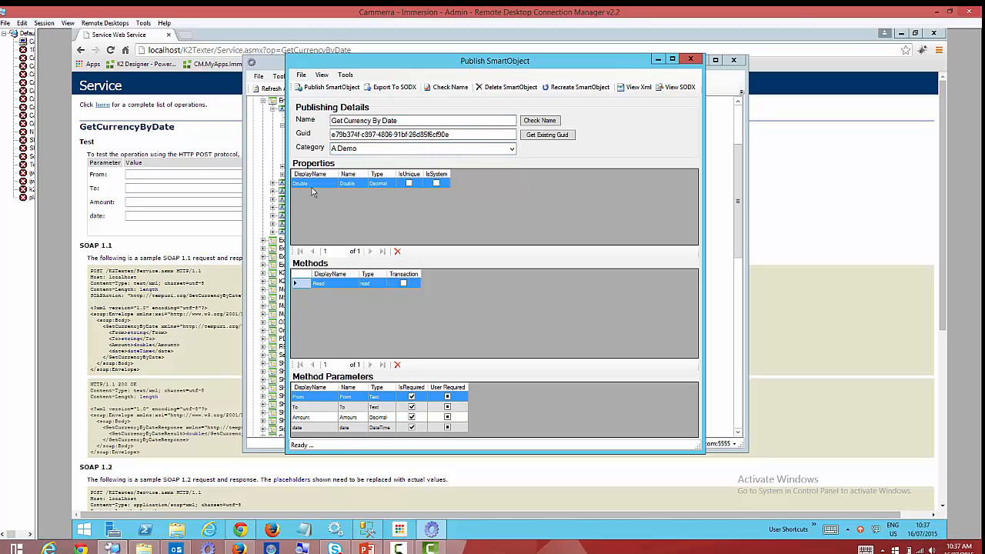
# Rename the Read method to Convert and the Double property to Converted Value.
pyautogui.click(339, 284)
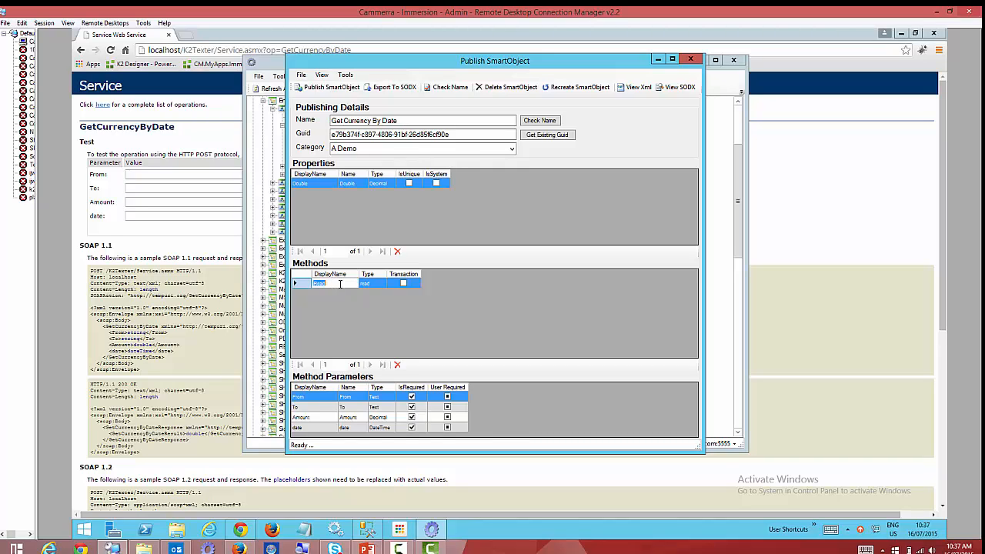
pyautogui.write('cd')
pyautogui.click(330, 201)
pyautogui.click(314, 184)
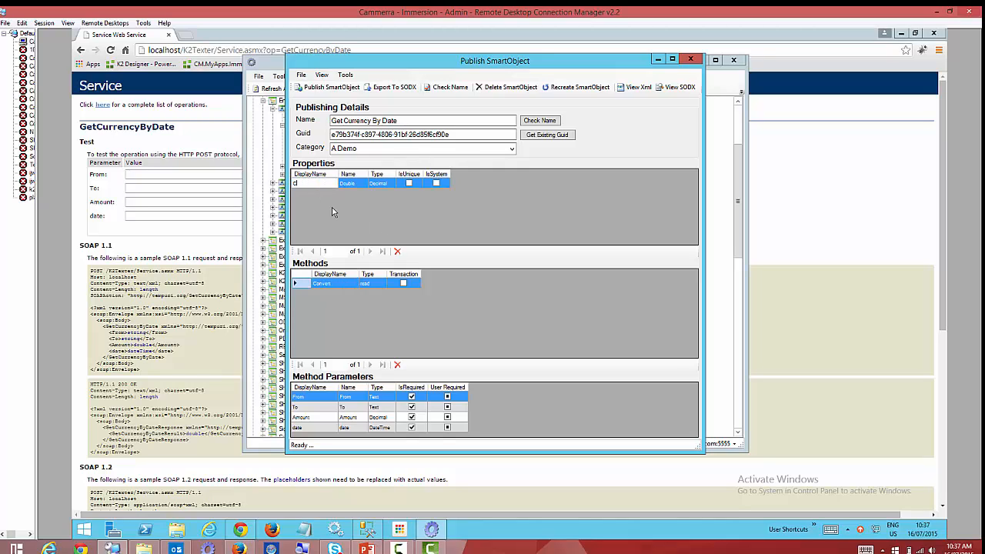
pyautogui.write('ConvertedValue')
# Publish it, keeping the existing SmartObject, as 'Demo Get Currency By Date'.
pyautogui.click(343, 90)
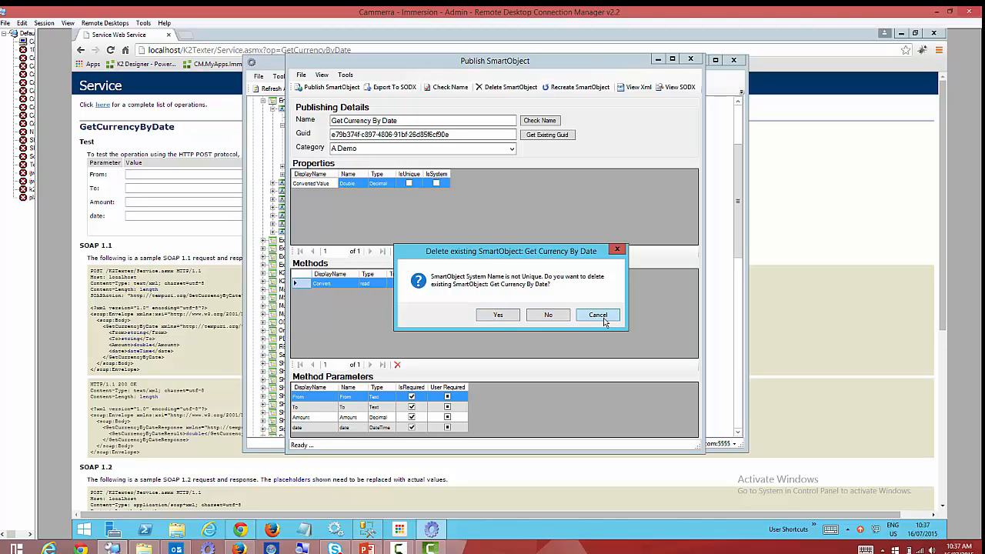
pyautogui.click(597, 315)
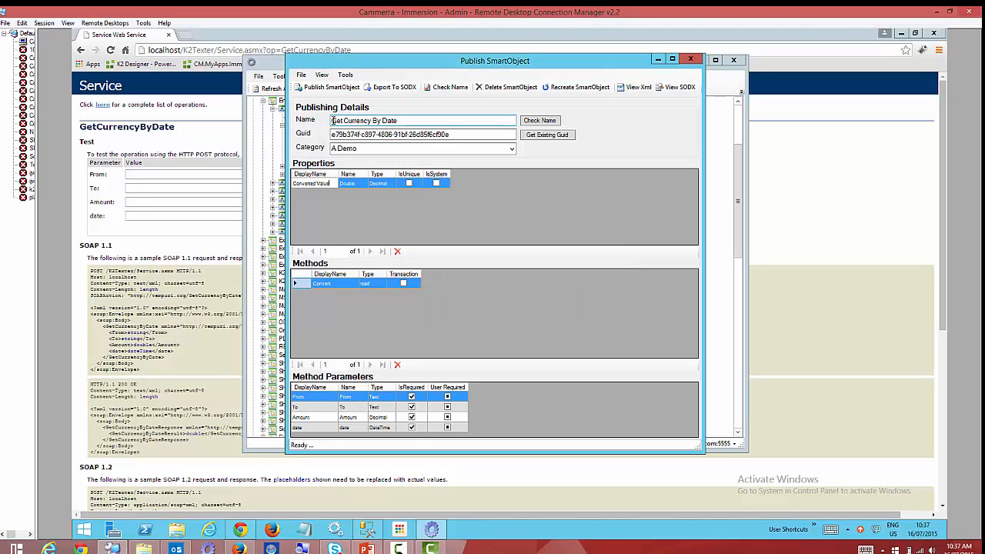
pyautogui.write('Demo')
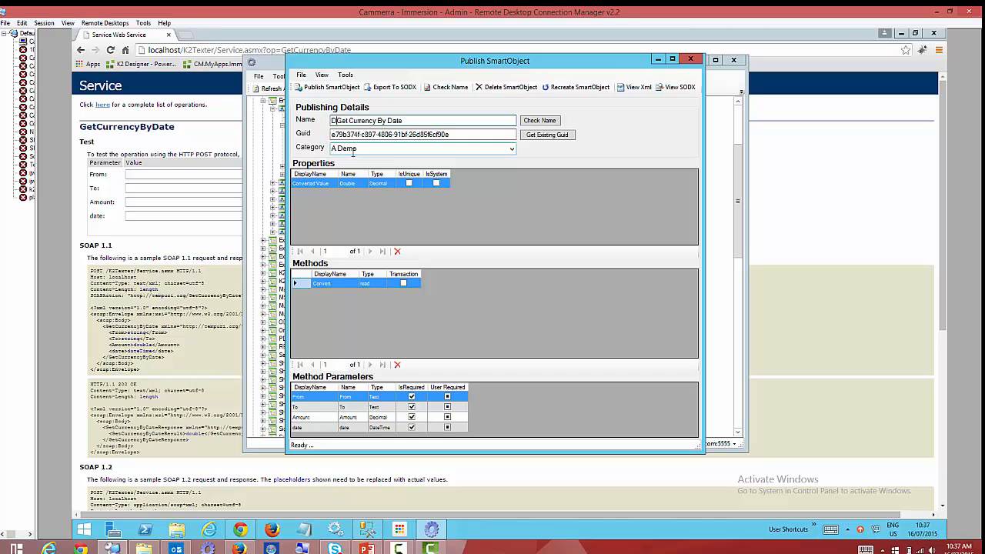
pyautogui.click(324, 87)
pyautogui.click(599, 314)
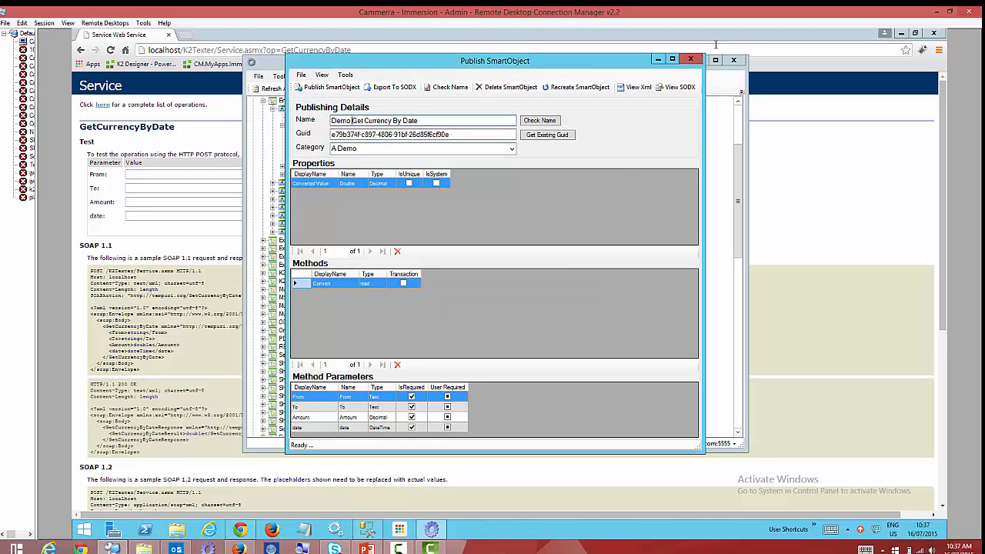
# Scroll up and collapse the ServiceObject Explorer tree.
pyautogui.scroll(6, 290, 124)
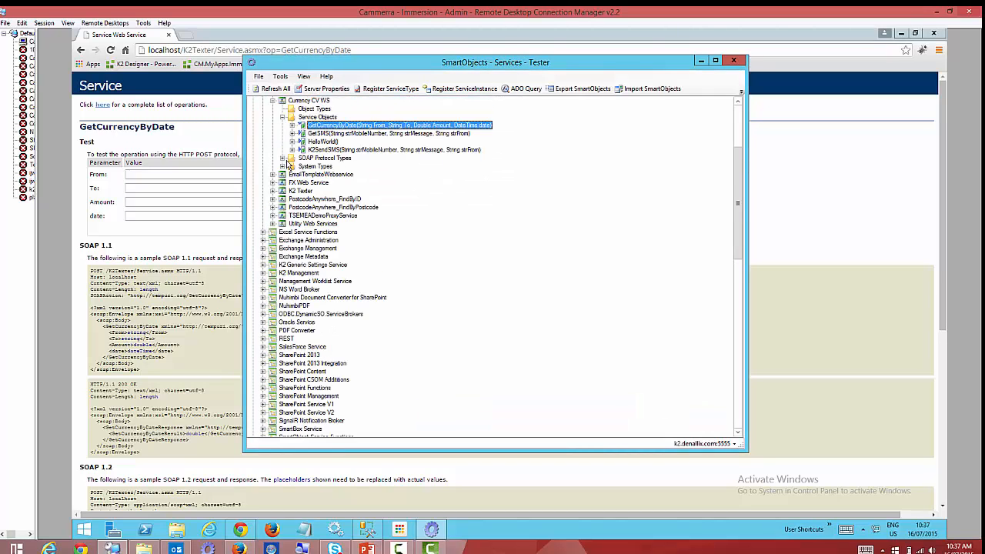
pyautogui.click(251, 102)
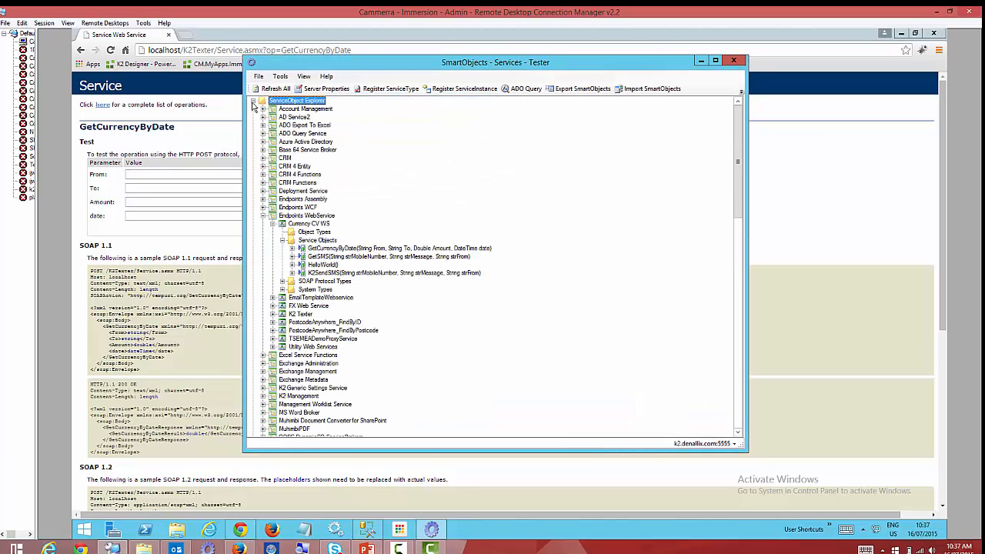
pyautogui.click(252, 102)
# Compare Demo Get Currency By Date with the Currency SmartObject under A Demo, then minimise the remote session.
pyautogui.click(304, 141)
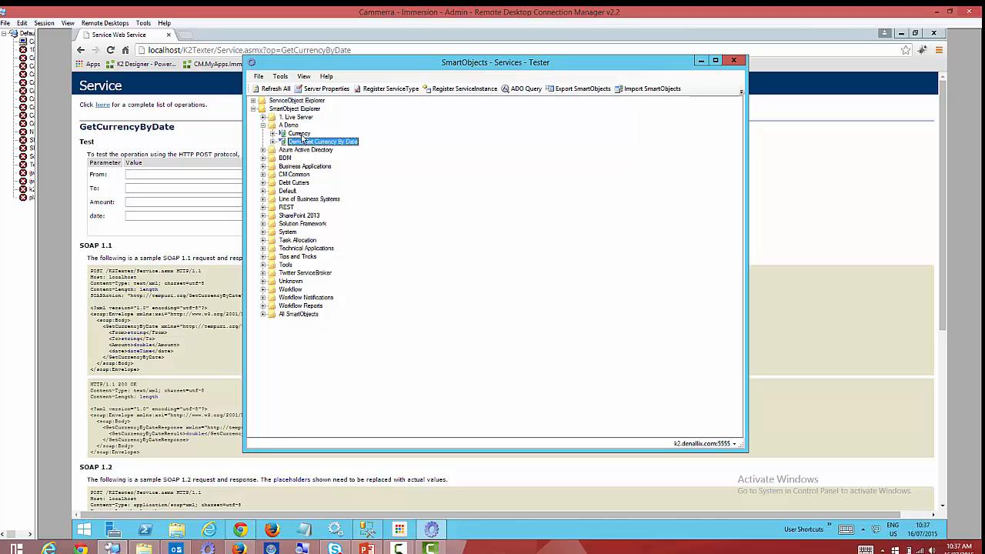
pyautogui.click(299, 133)
pyautogui.click(307, 142)
pyautogui.click(298, 134)
pyautogui.click(311, 143)
pyautogui.click(302, 134)
pyautogui.click(301, 144)
pyautogui.click(299, 135)
pyautogui.click(309, 143)
pyautogui.click(937, 12)
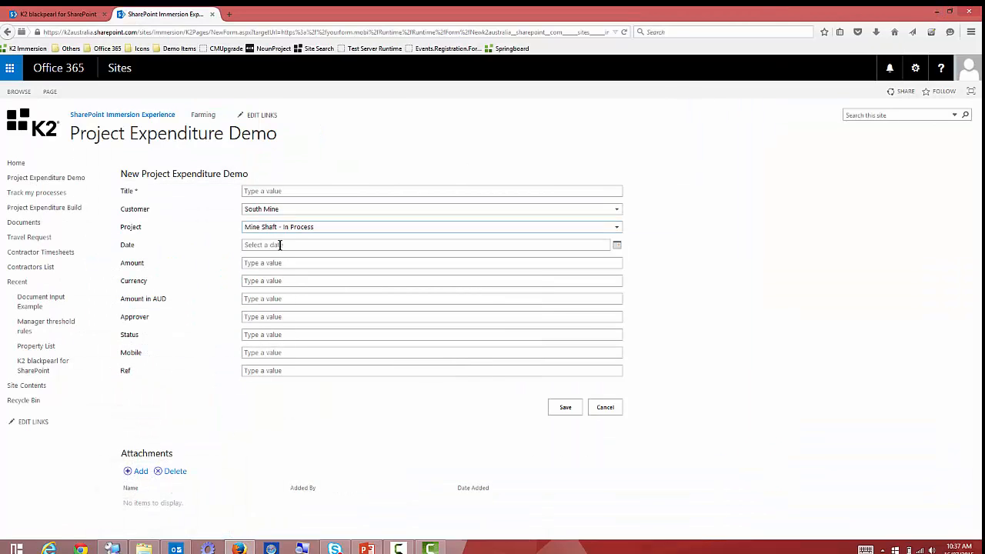
# Change the Currency text box into a Radio Button List control.
pyautogui.click(64, 15)
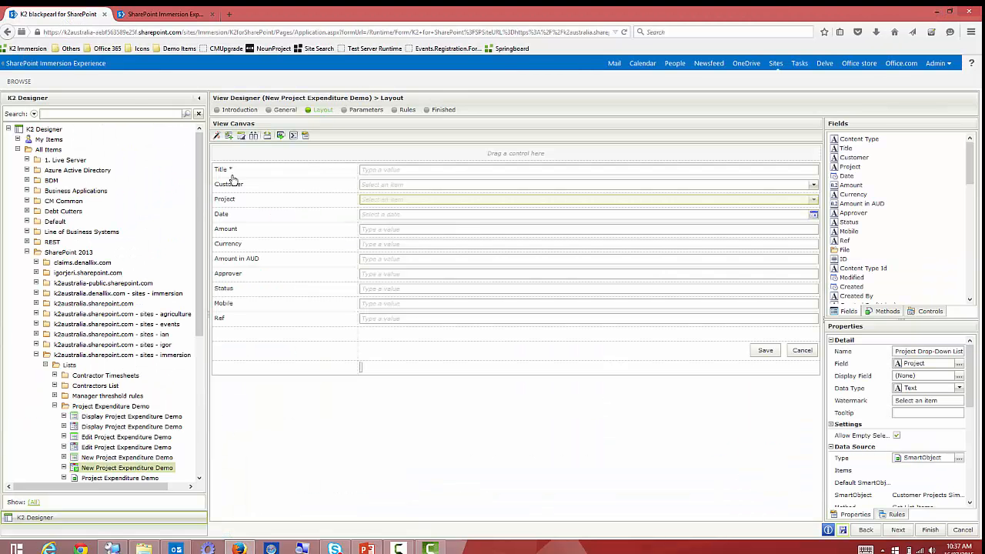
pyautogui.click(383, 245)
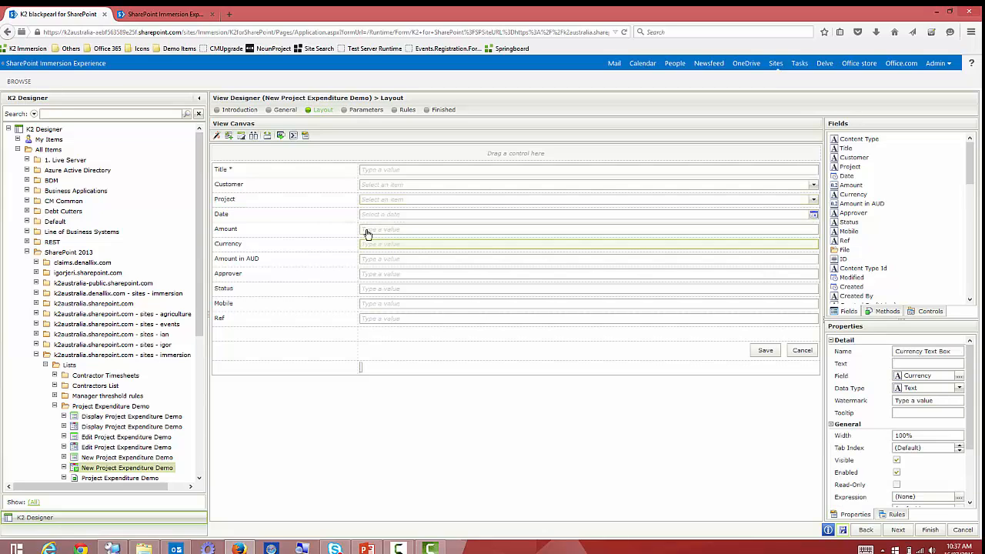
pyautogui.click(281, 135)
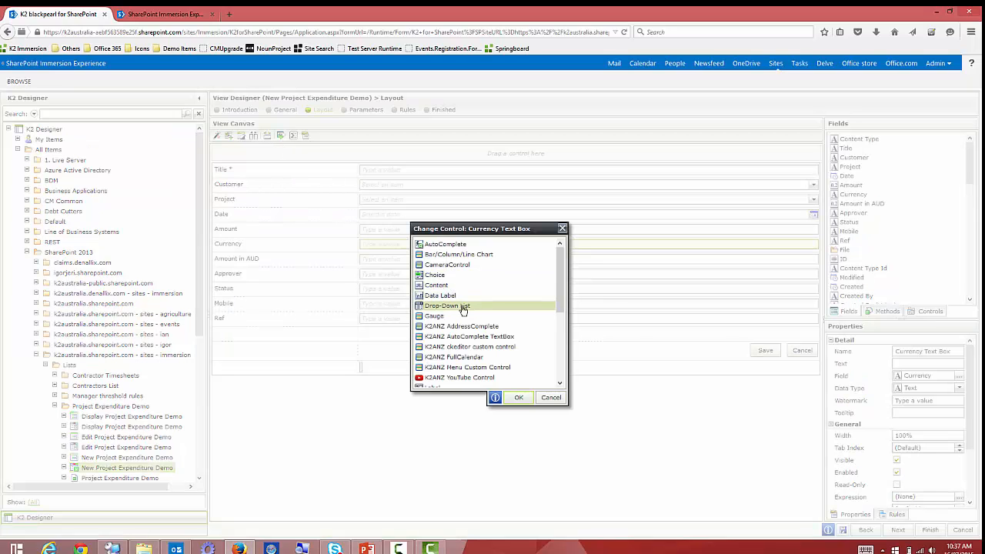
pyautogui.moveTo(560, 303); pyautogui.dragTo(556, 345)
pyautogui.click(449, 337)
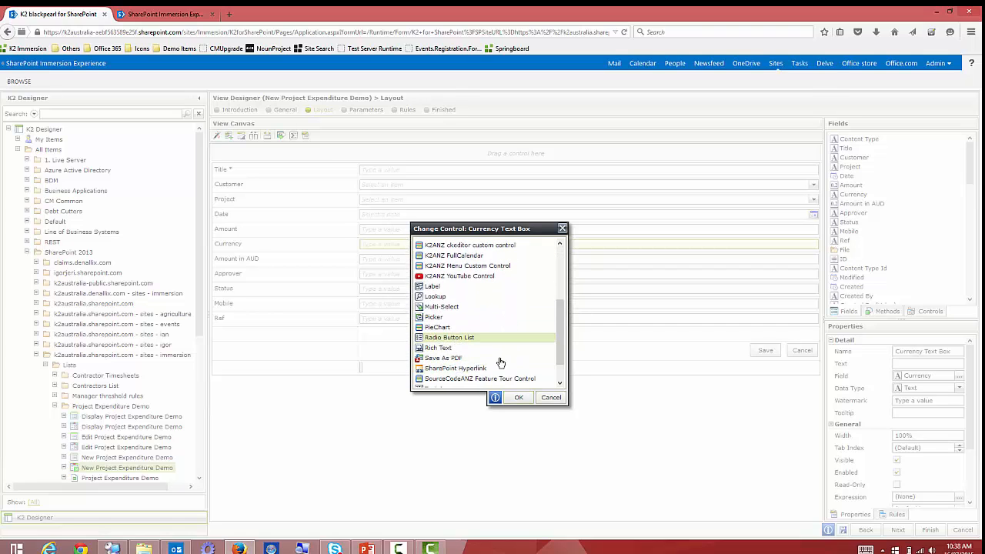
pyautogui.click(519, 397)
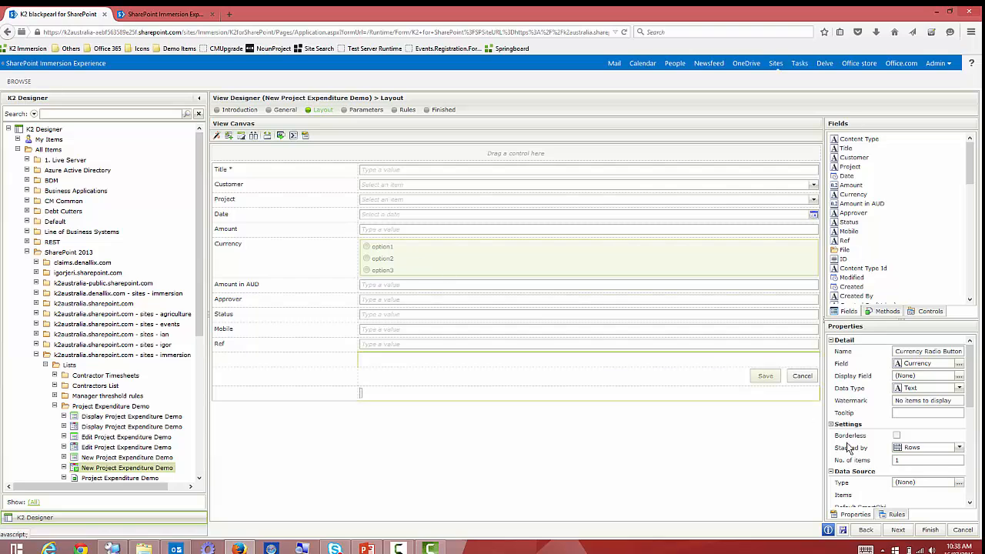
# Bind the Currency radio list to the A Demo Currency SmartObject's List method, displaying Currency.
pyautogui.click(958, 483)
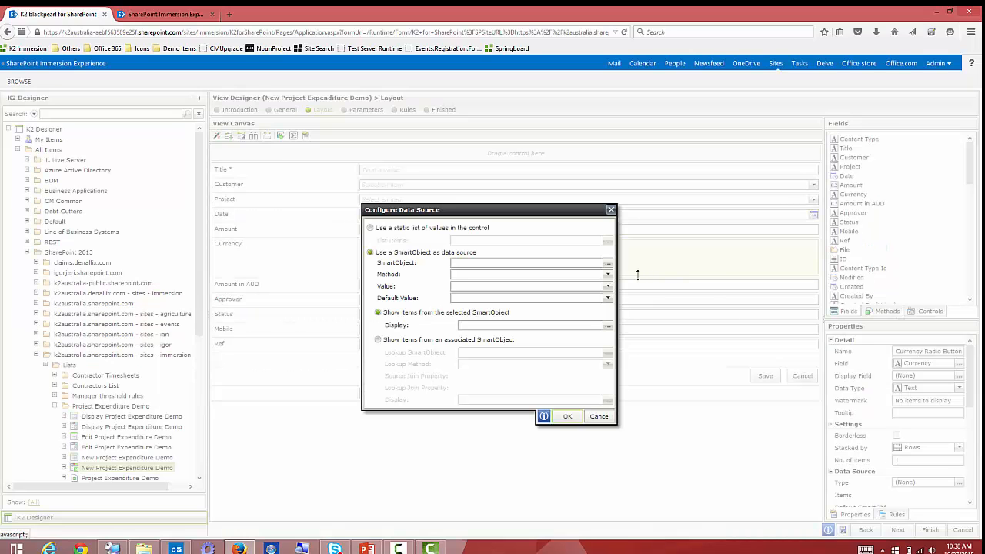
pyautogui.click(609, 266)
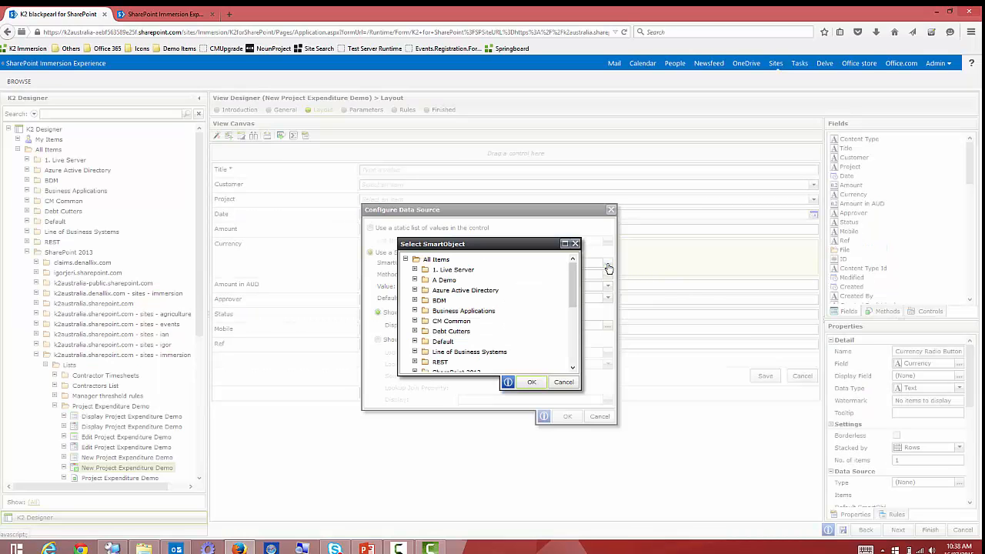
pyautogui.click(415, 280)
pyautogui.click(455, 290)
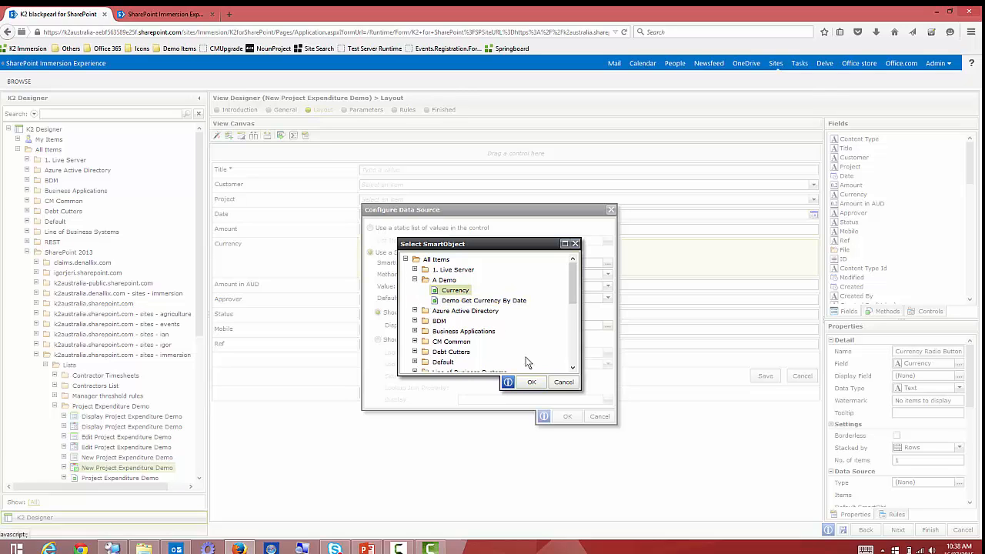
pyautogui.click(531, 382)
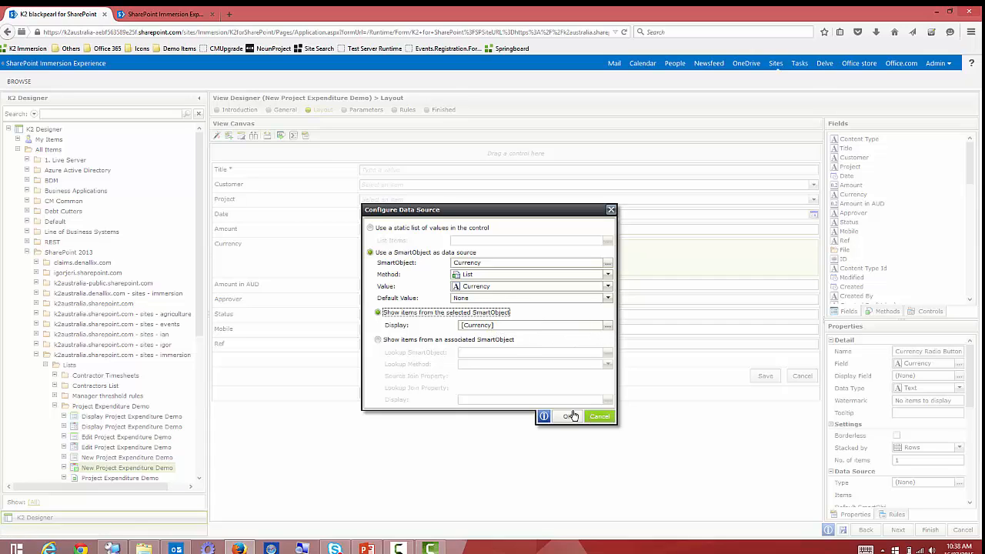
pyautogui.click(607, 324)
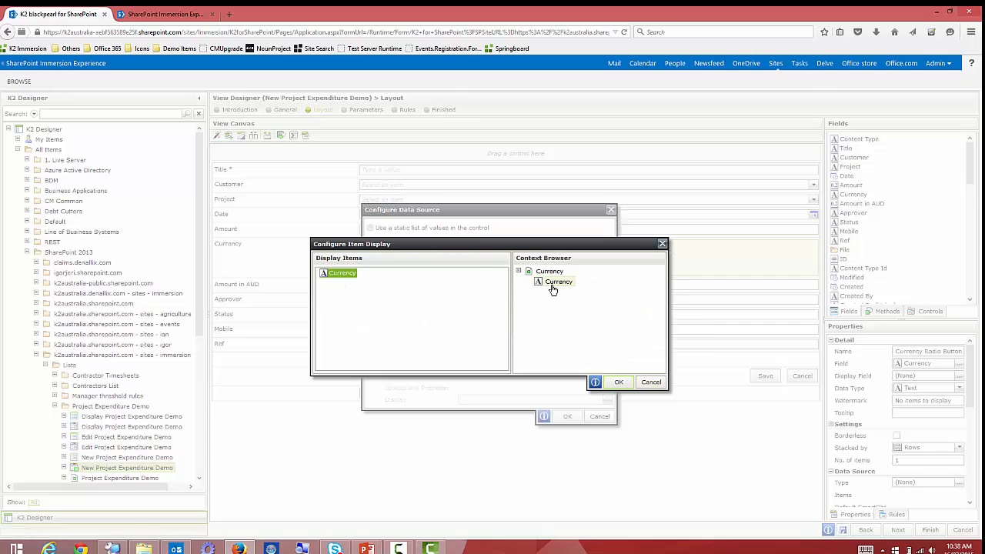
pyautogui.click(619, 382)
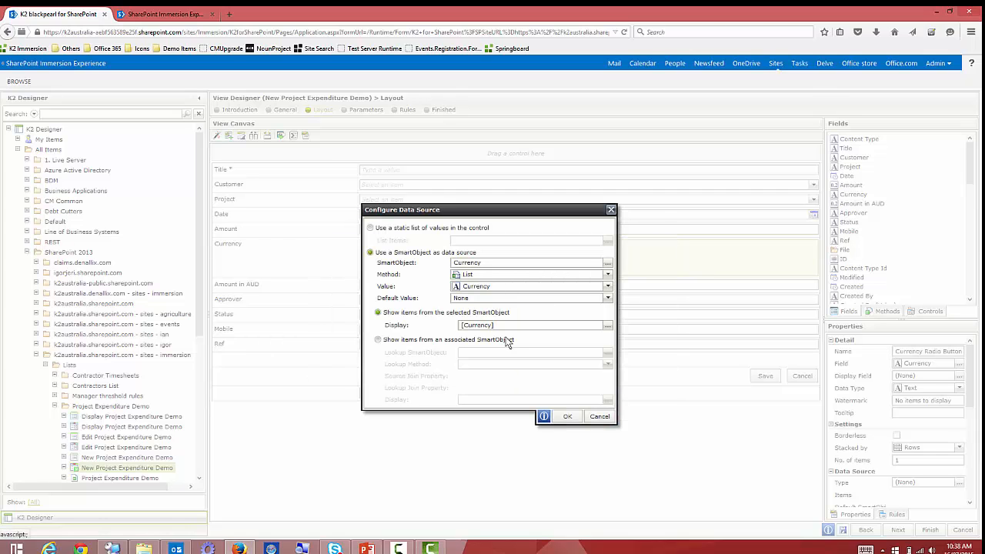
pyautogui.click(567, 416)
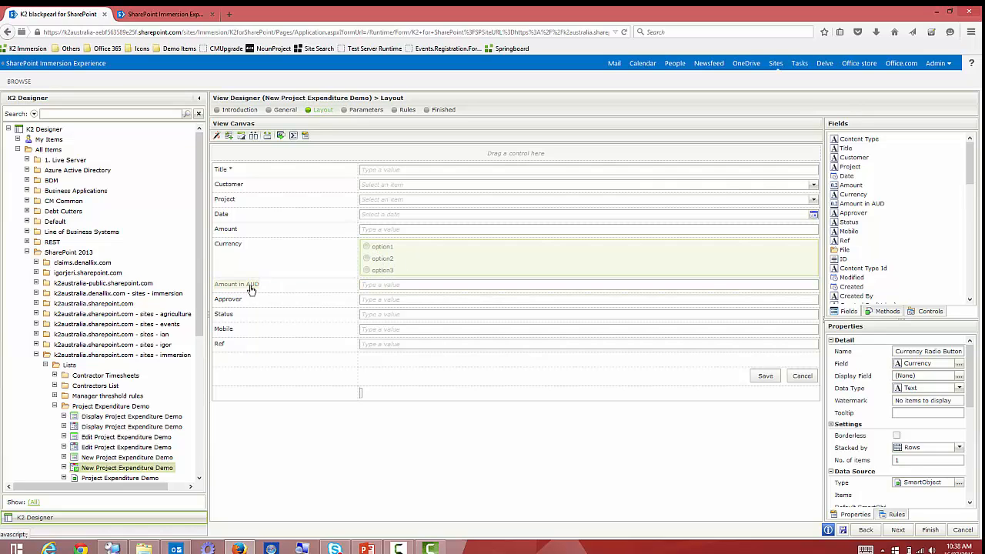
# Make the Amount in AUD text box read-only, then start a new rule on the Currency radio list.
pyautogui.click(373, 286)
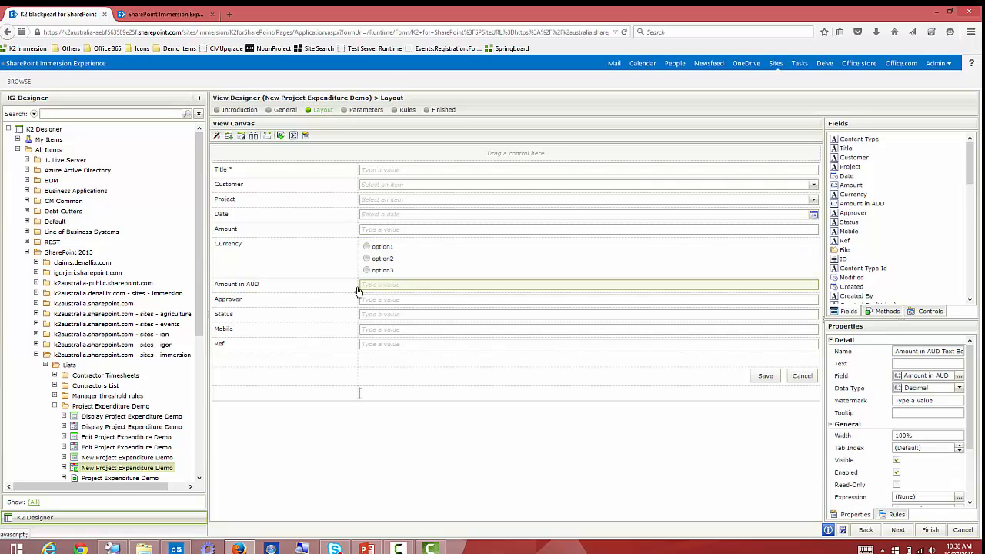
pyautogui.click(896, 473)
pyautogui.click(896, 484)
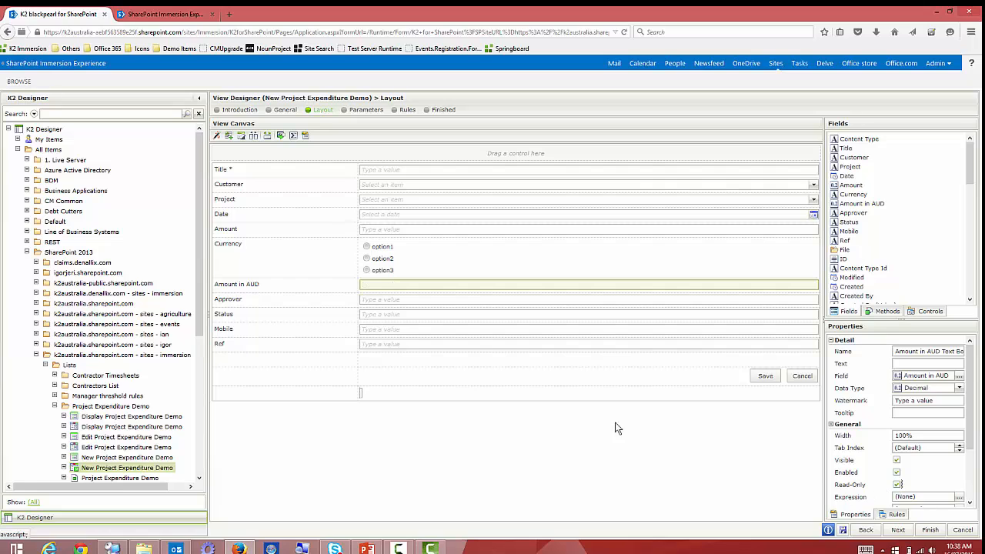
pyautogui.click(381, 269)
pyautogui.click(897, 513)
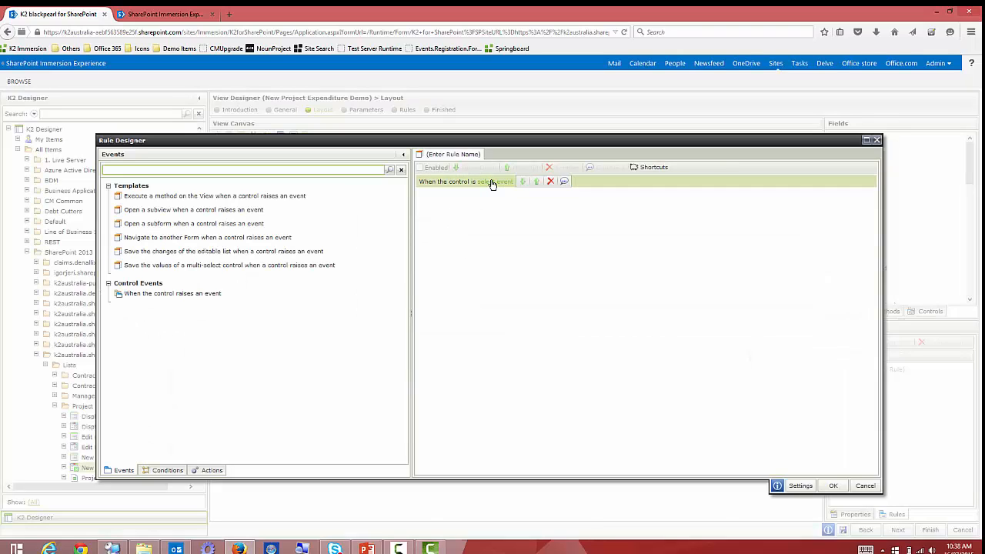
# Trigger the rule when Currency changes, with two contains-a-value conditions, the second on Currency Radio Button List.
pyautogui.click(493, 183)
pyautogui.click(543, 193)
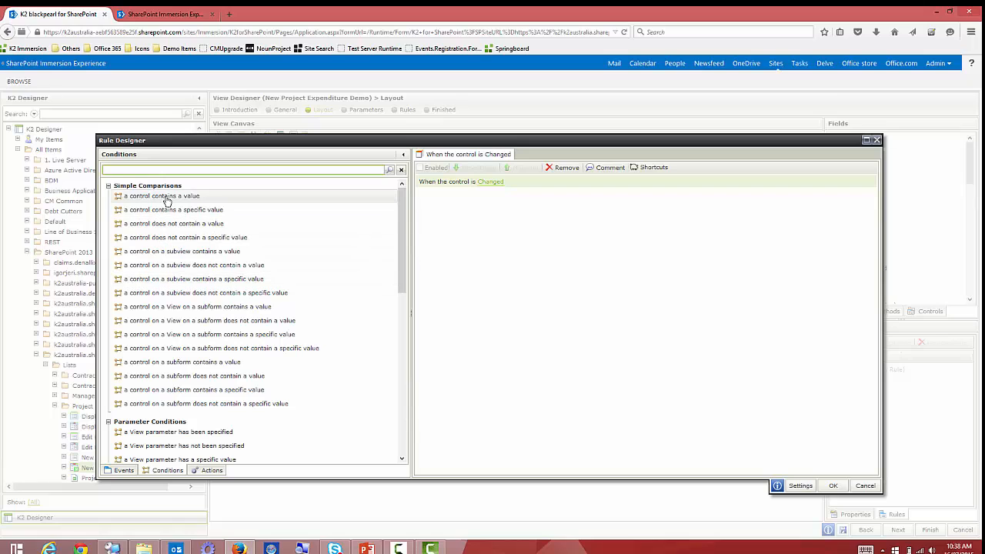
pyautogui.click(174, 200)
pyautogui.click(174, 201)
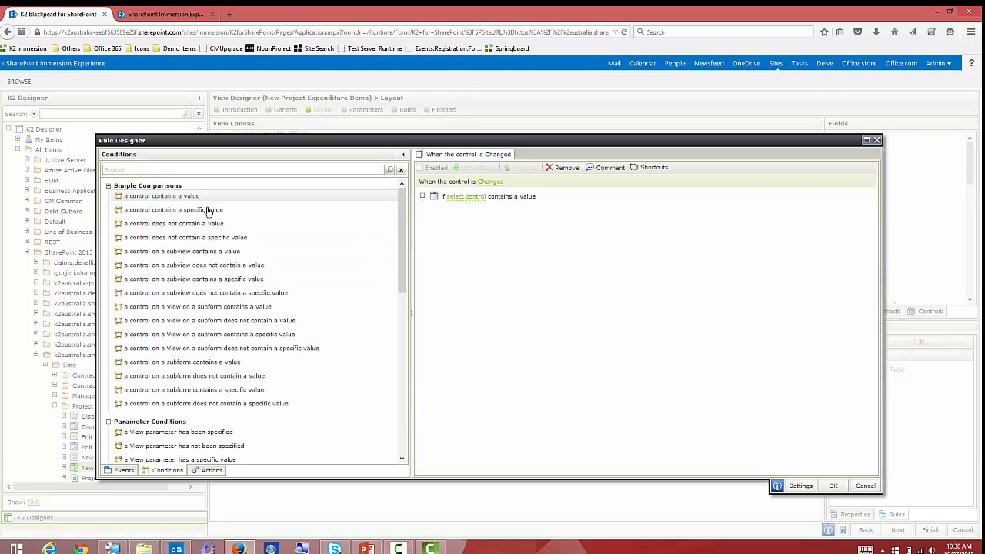
pyautogui.click(467, 198)
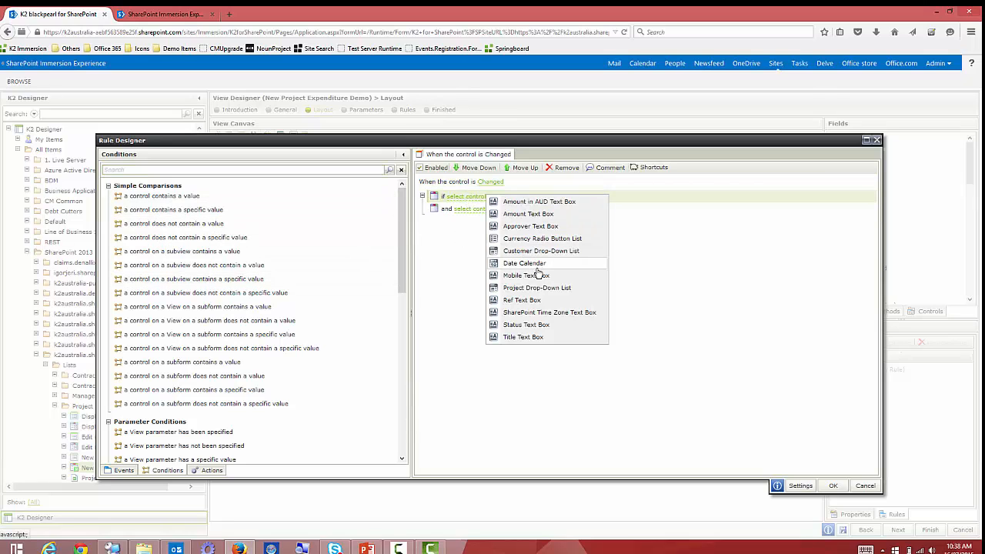
pyautogui.click(536, 227)
pyautogui.click(473, 208)
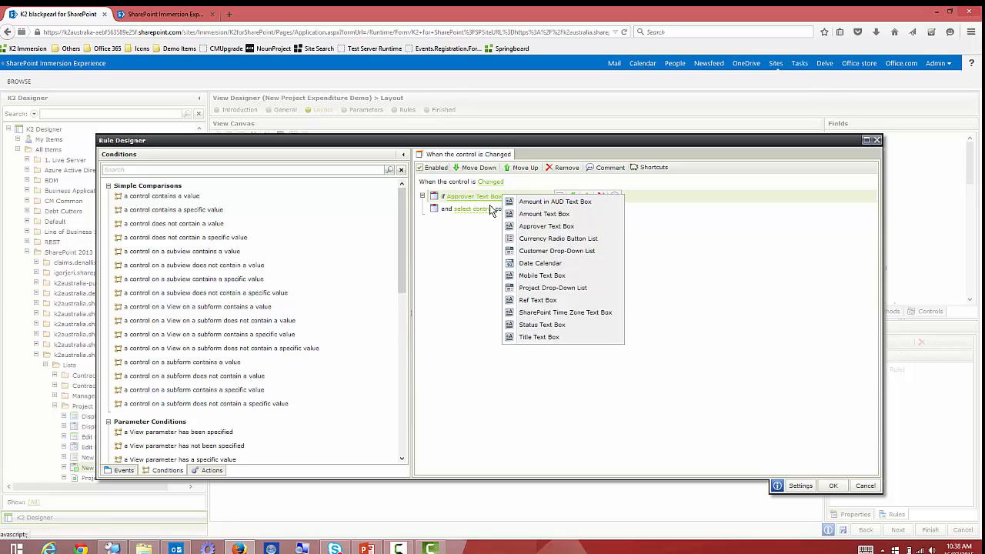
pyautogui.click(550, 218)
pyautogui.click(471, 209)
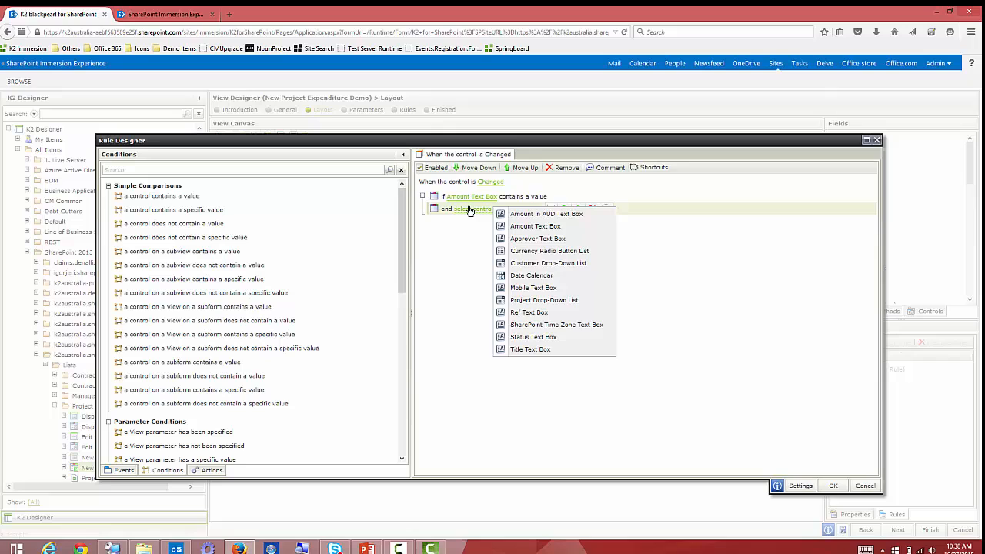
pyautogui.click(554, 252)
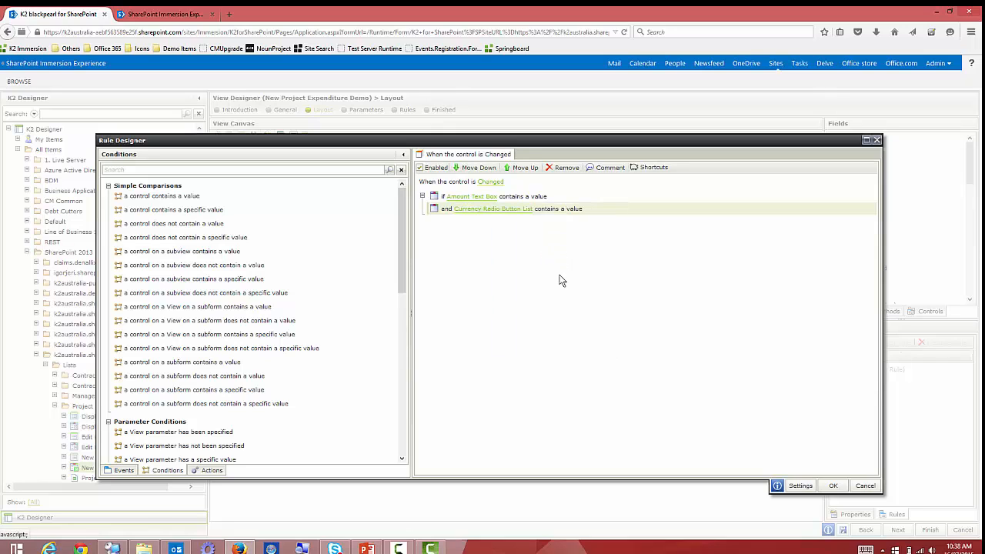
# Add an action executing the A Demo 'Demo Get Currency By Date' SmartObject method.
pyautogui.click(209, 470)
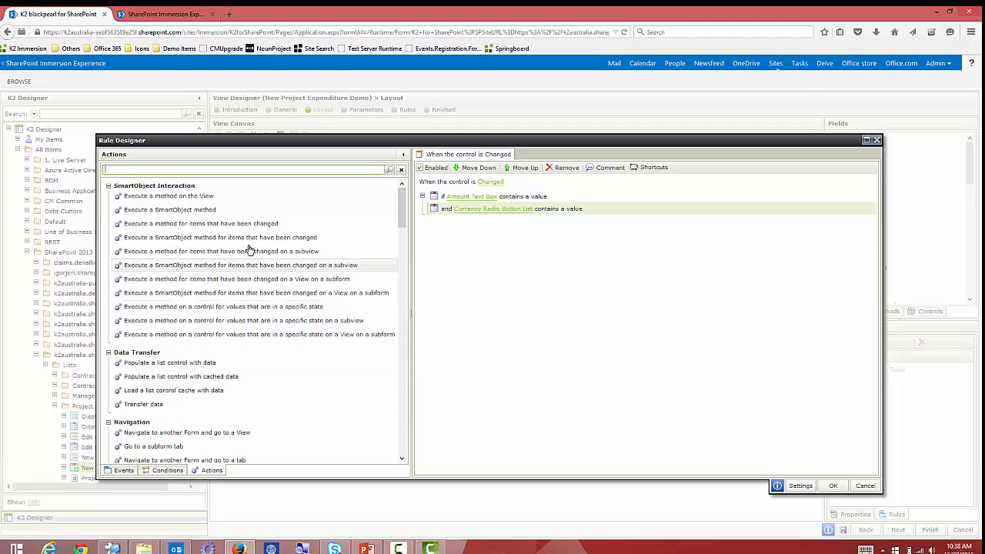
pyautogui.doubleClick(181, 213)
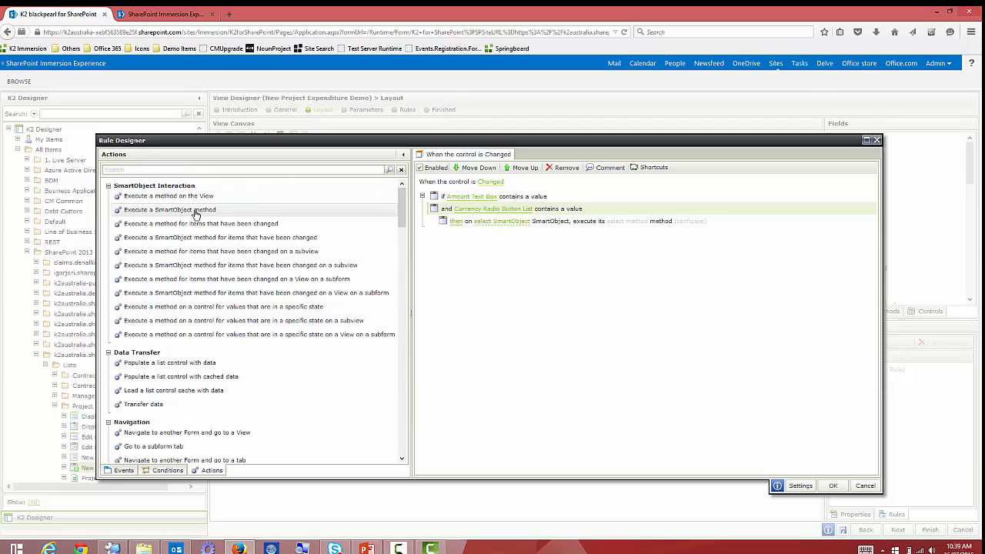
pyautogui.click(503, 222)
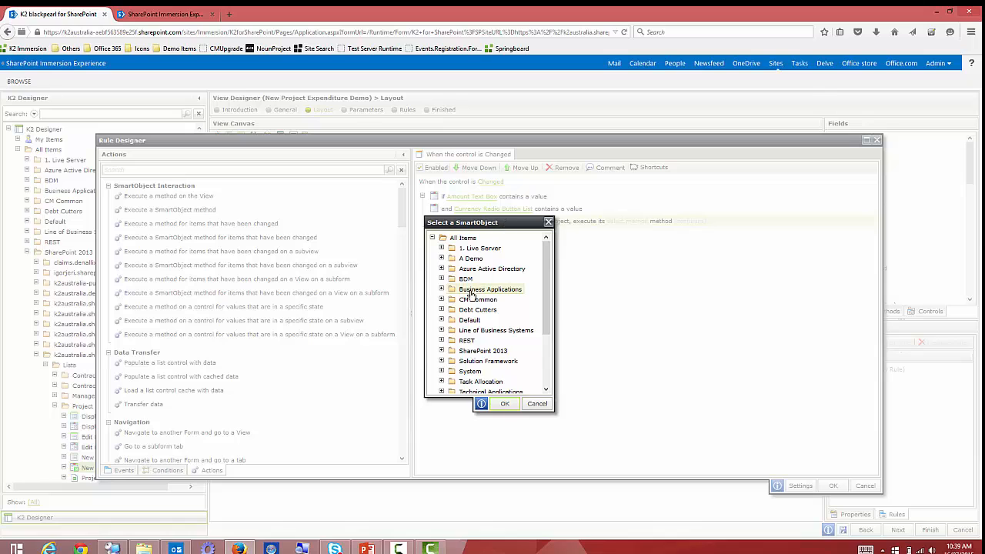
pyautogui.click(442, 259)
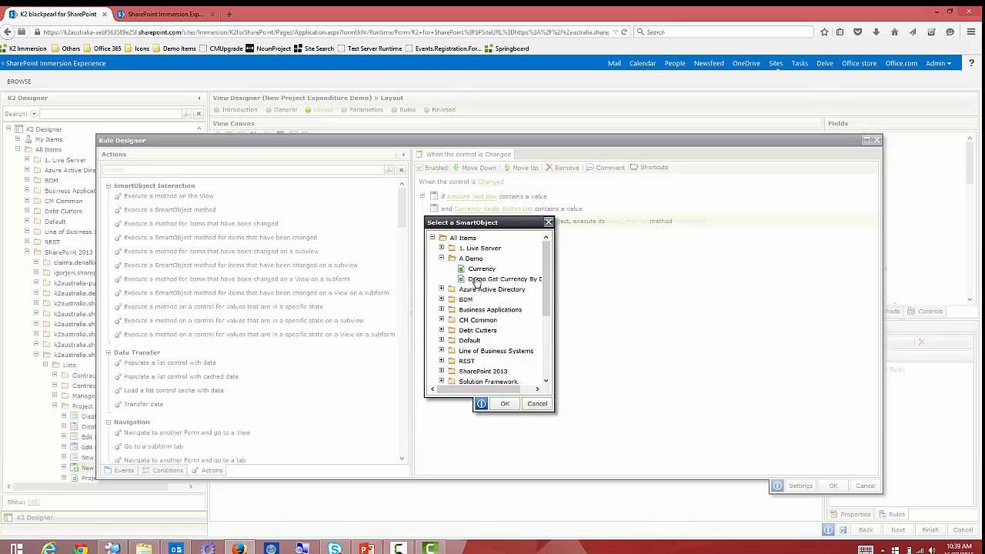
pyautogui.click(500, 280)
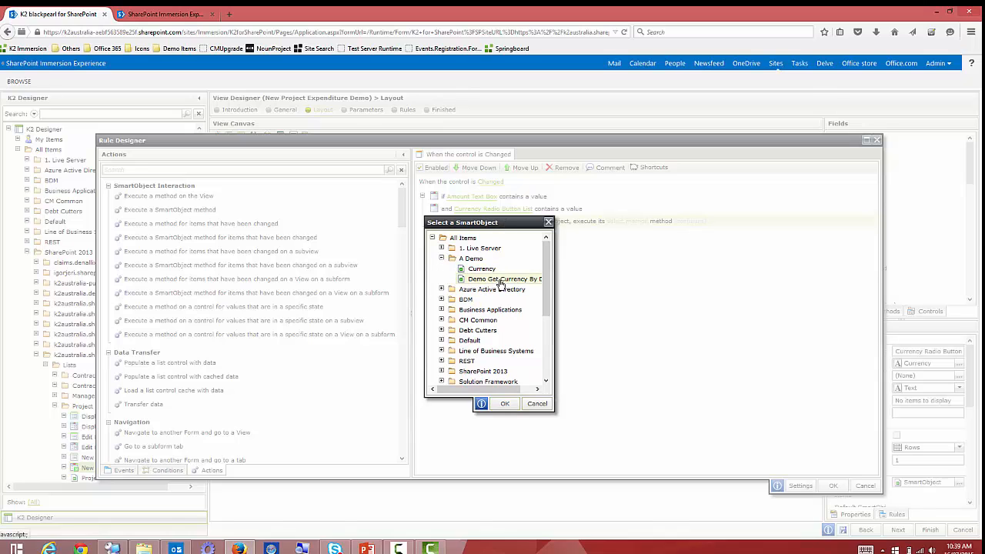
pyautogui.click(505, 404)
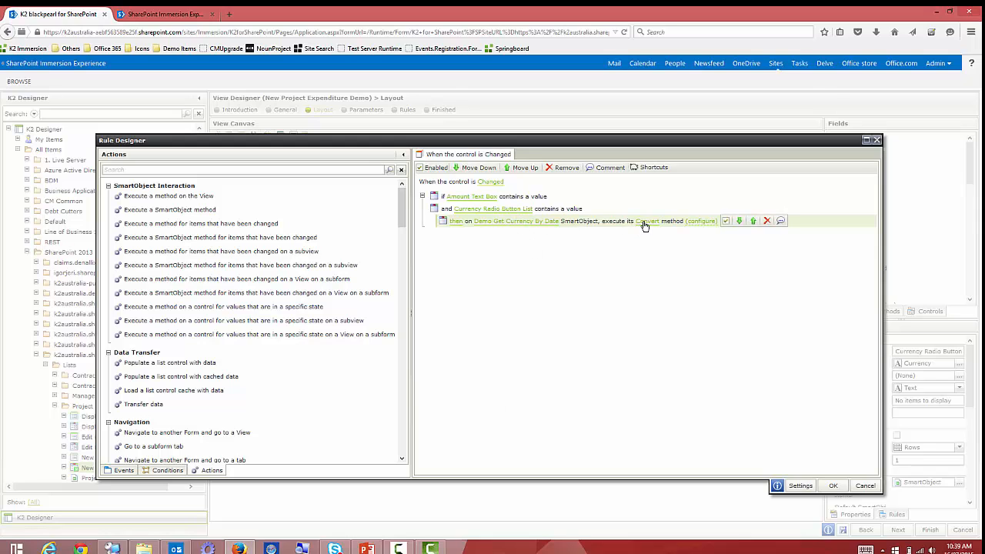
# Map Currency Radio Button List, AUD, Amount Text Box and Current Date and Time into Convert's inputs.
pyautogui.click(697, 223)
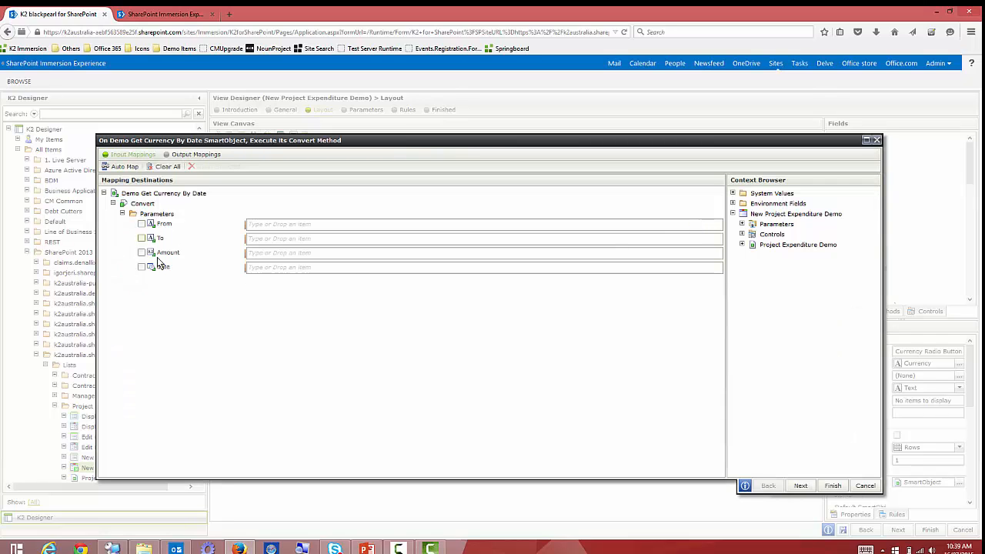
pyautogui.click(741, 233)
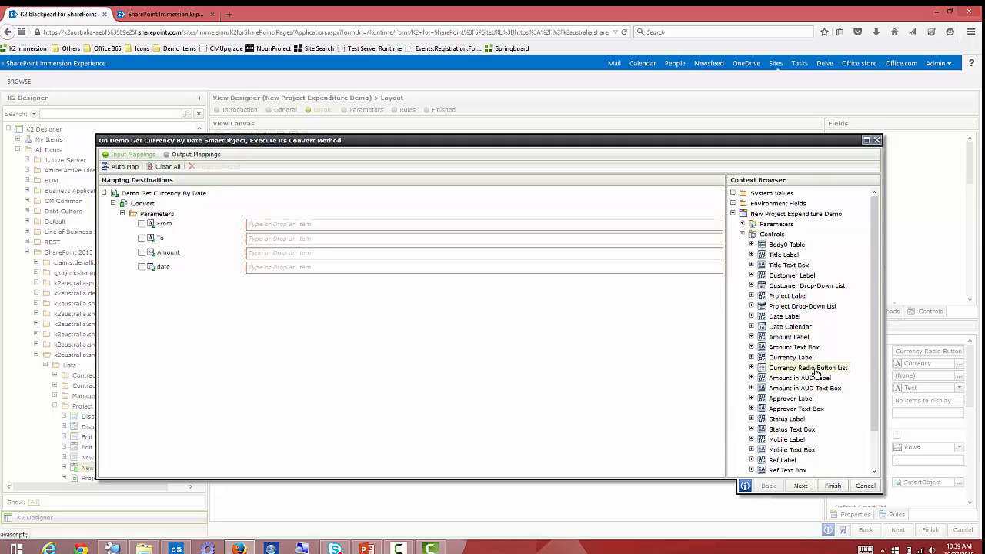
pyautogui.moveTo(814, 368); pyautogui.dragTo(346, 228)
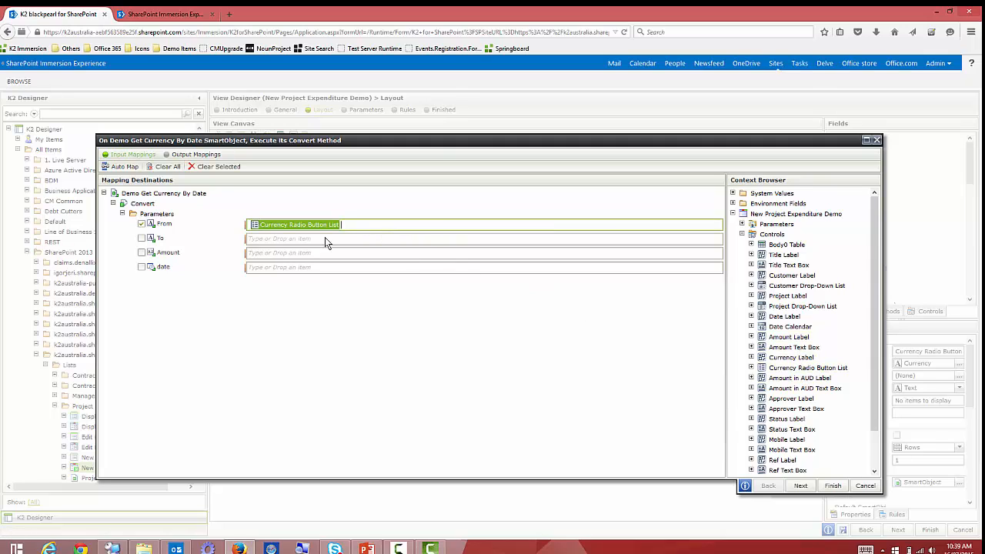
pyautogui.click(323, 241)
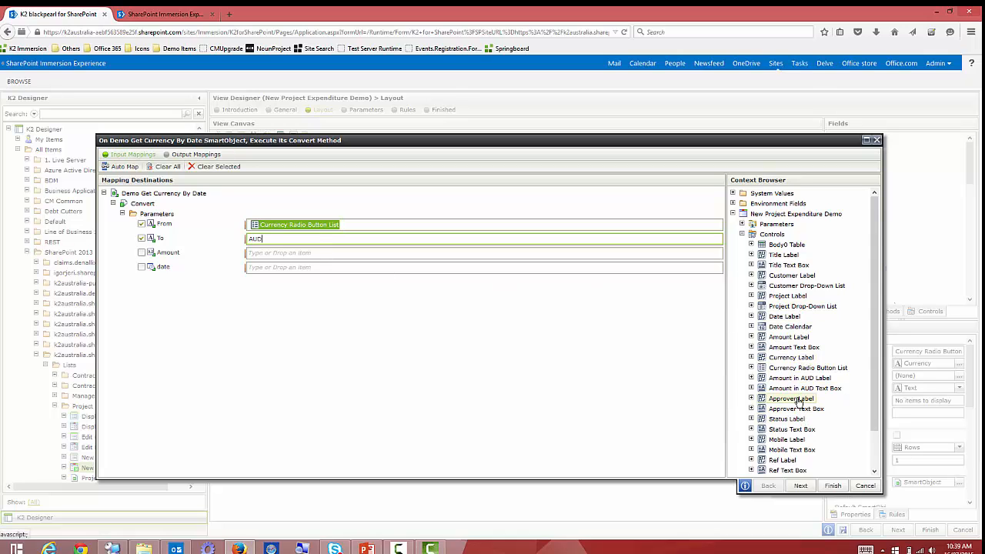
pyautogui.moveTo(794, 347); pyautogui.dragTo(296, 257)
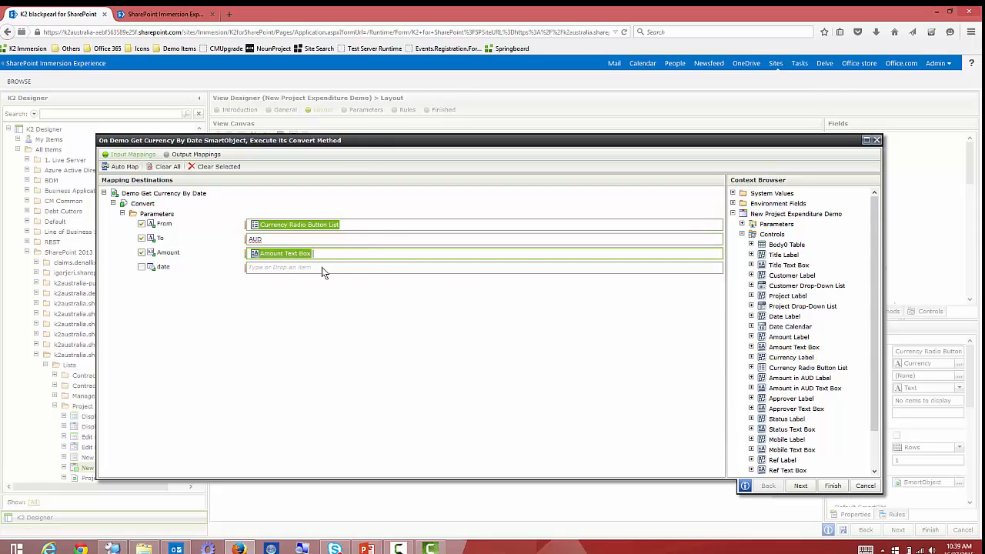
pyautogui.click(733, 193)
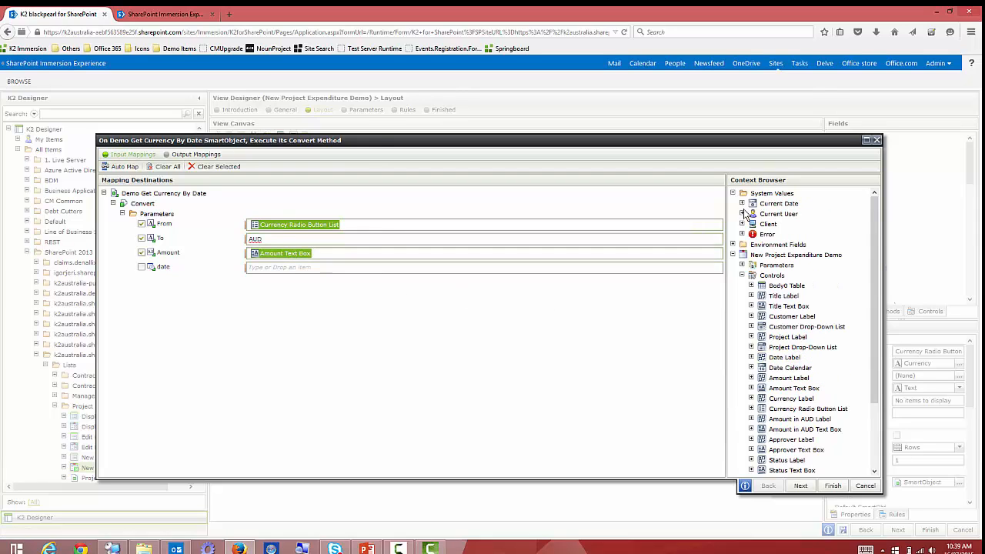
pyautogui.click(743, 204)
pyautogui.moveTo(785, 216); pyautogui.dragTo(441, 270)
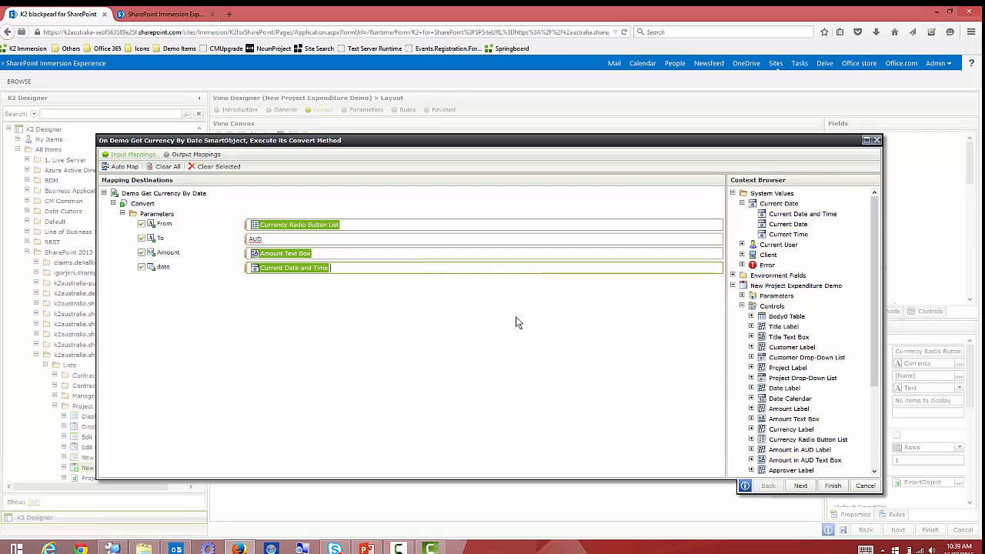
# Return Converted Value into Amount in AUD Text Box and finish the rule.
pyautogui.click(804, 486)
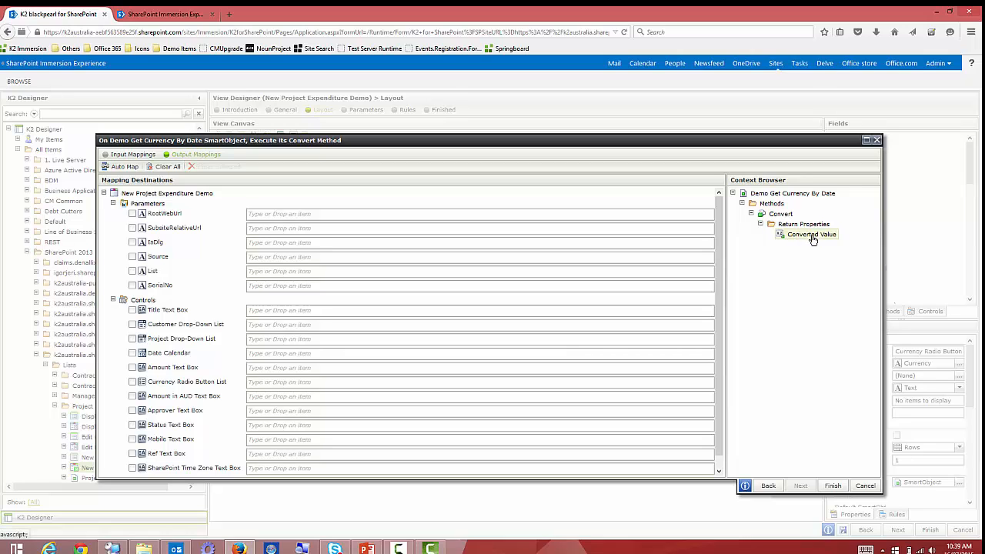
pyautogui.moveTo(813, 239); pyautogui.dragTo(257, 401)
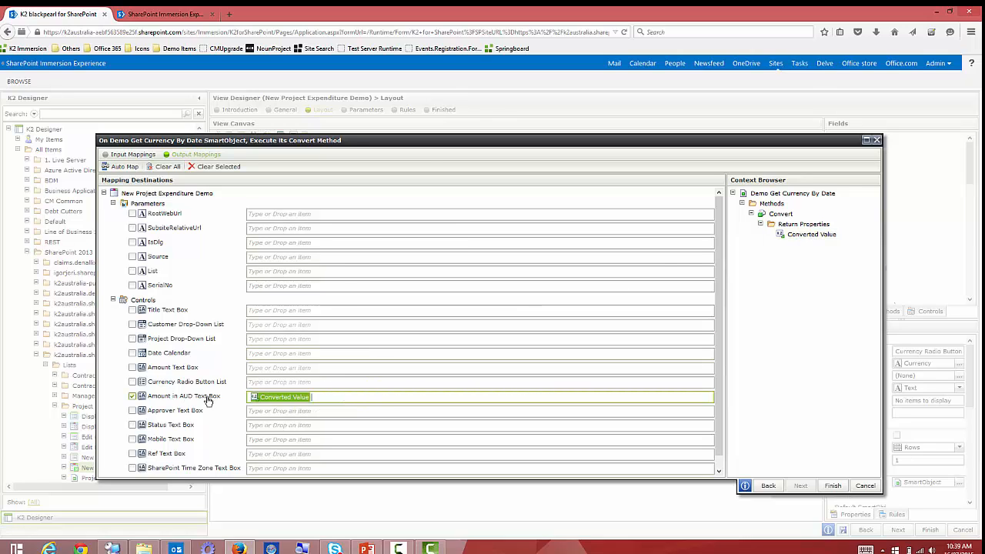
pyautogui.click(839, 485)
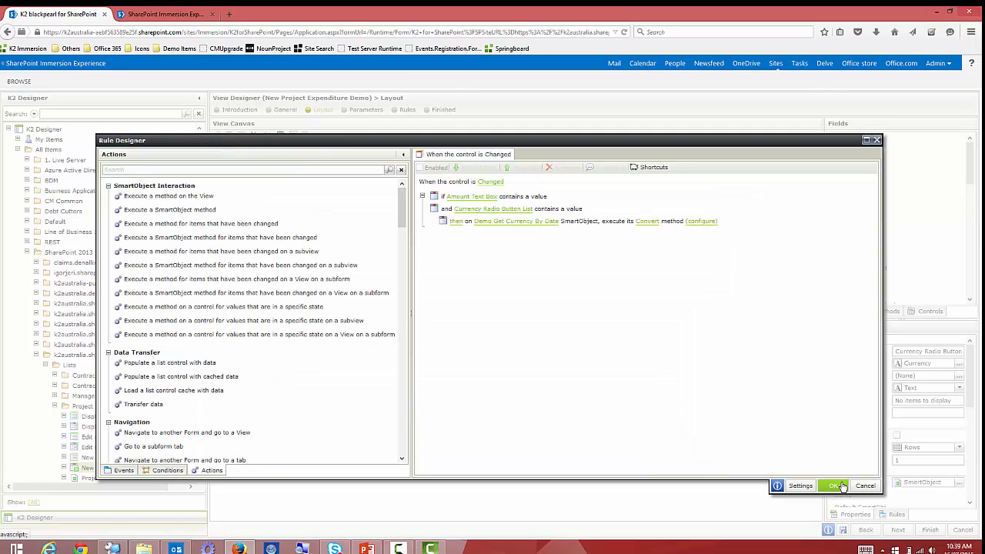
pyautogui.click(837, 486)
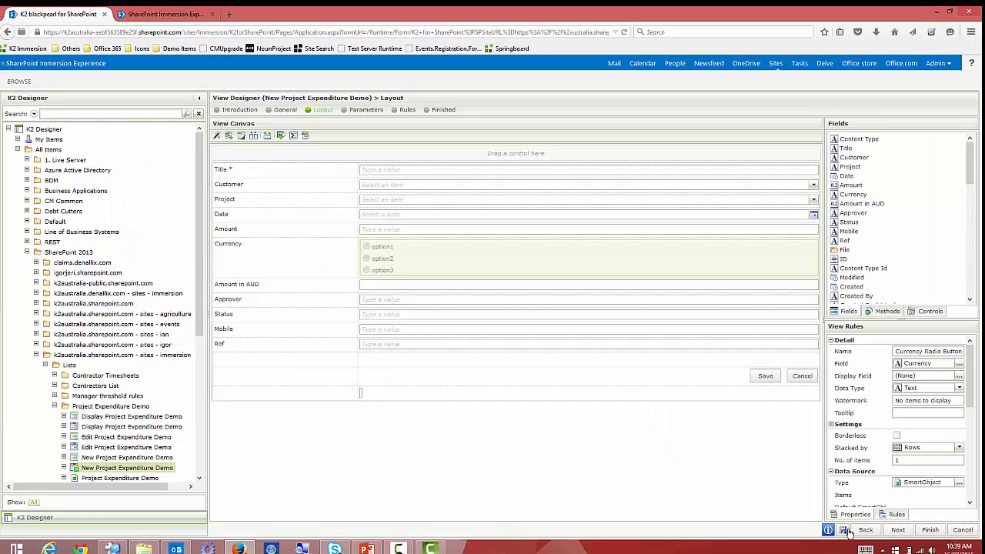
# Save the view design and enter an Amount of 90,000.00 on the live form.
pyautogui.click(844, 530)
pyautogui.click(174, 17)
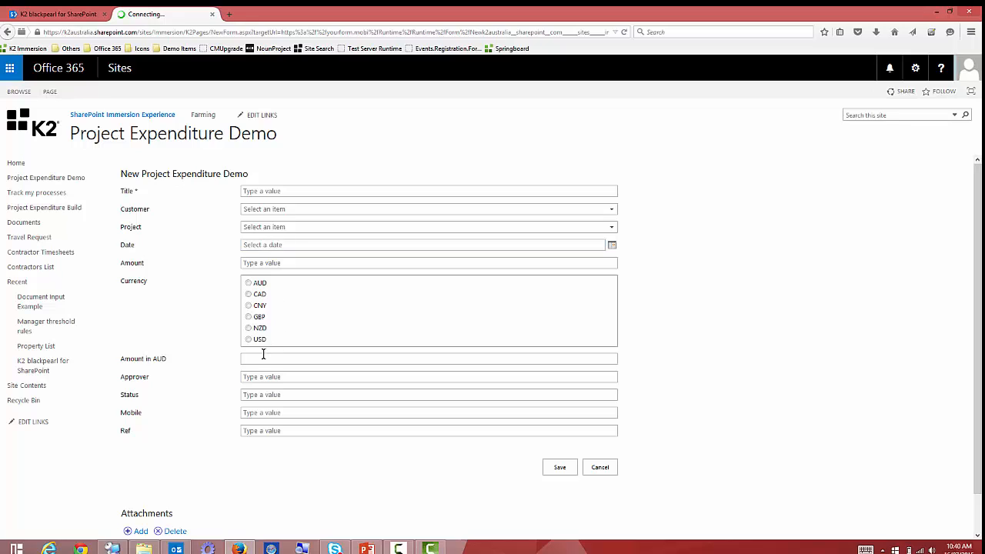
pyautogui.click(279, 262)
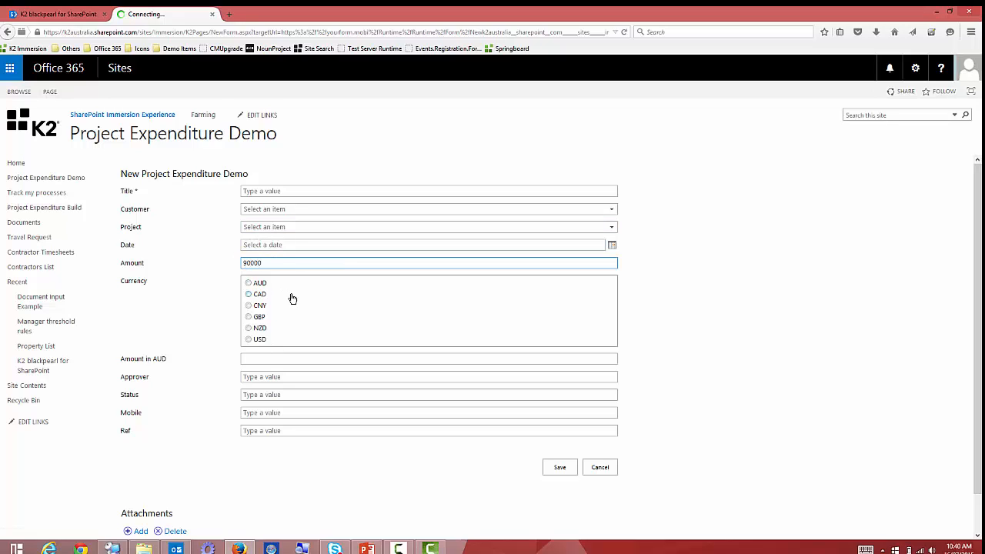
# Try USD, GBP, NZD, CAD, AUD and CNY, ending with $19,424.05 in Amount in AUD.
pyautogui.click(249, 340)
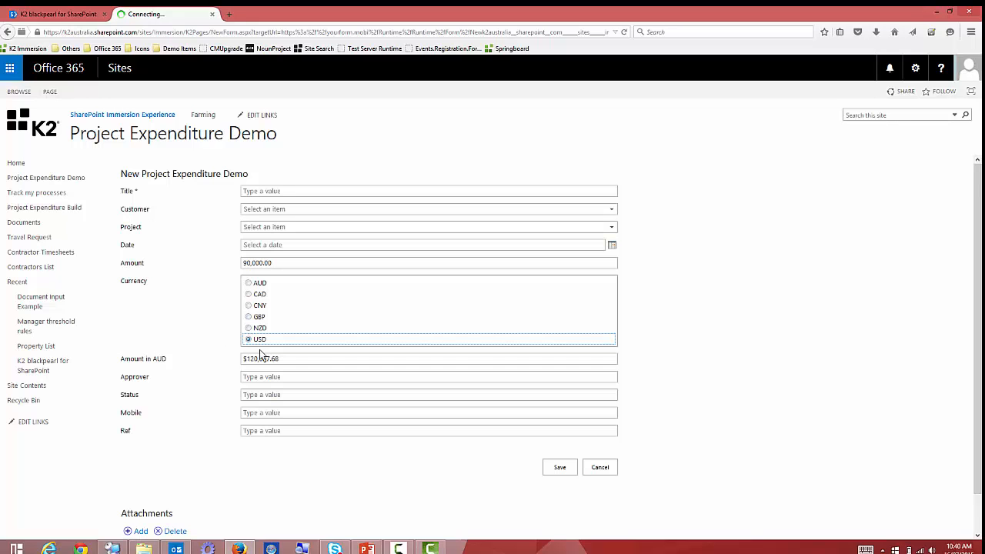
pyautogui.click(260, 318)
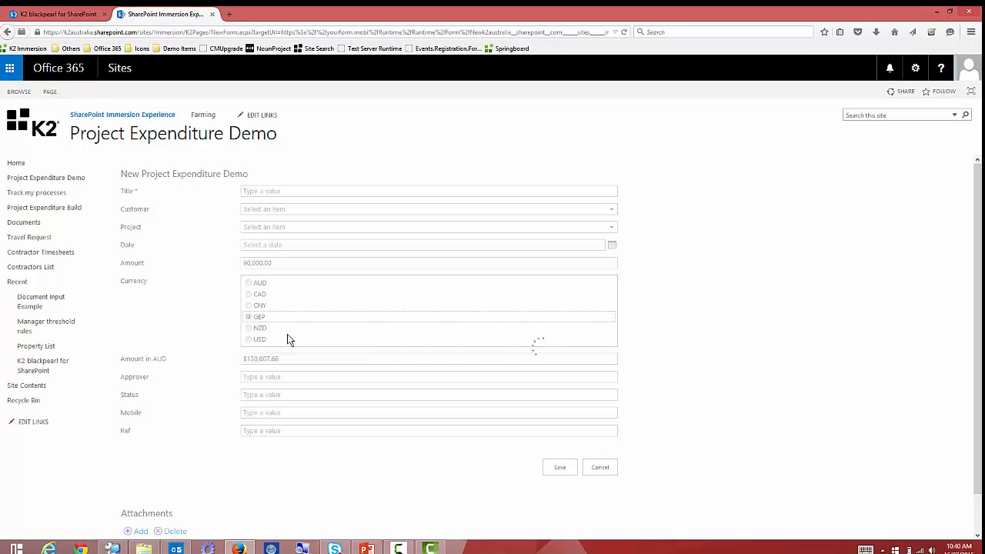
pyautogui.click(259, 329)
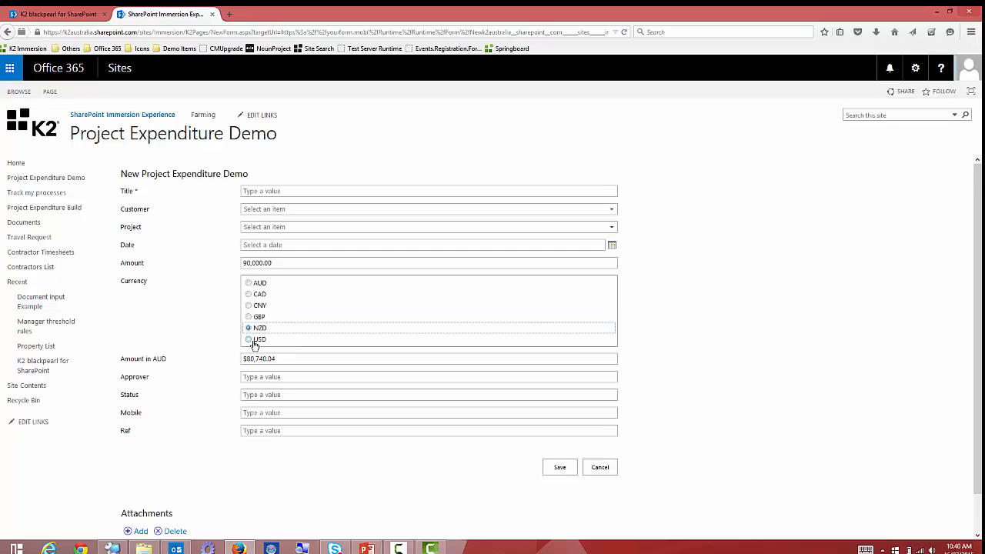
pyautogui.click(258, 295)
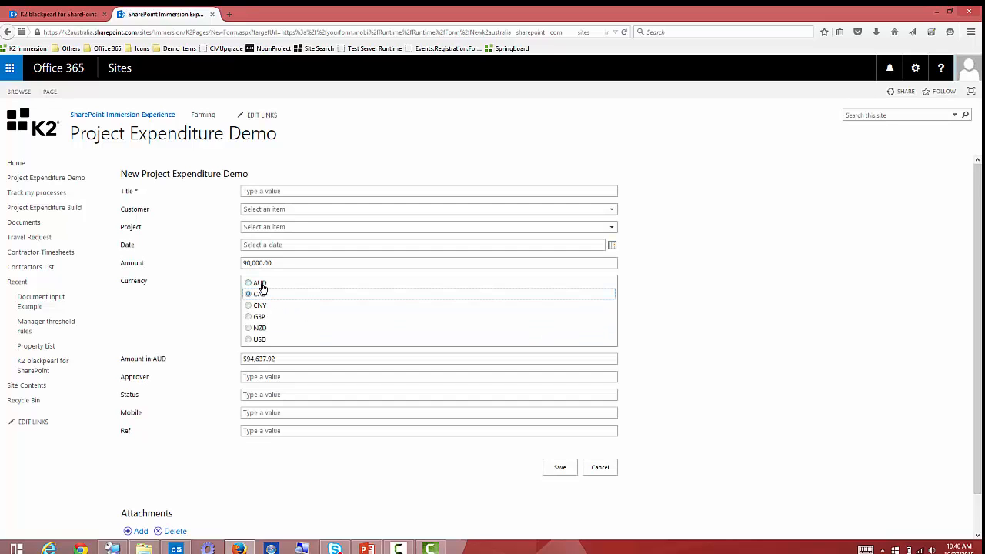
pyautogui.click(259, 284)
pyautogui.click(259, 306)
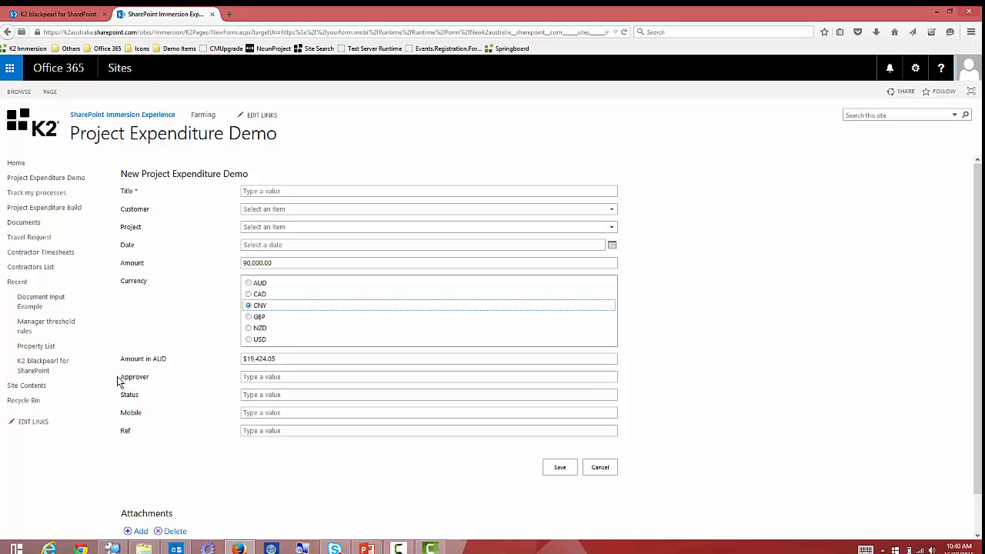
pyautogui.moveTo(119, 377); pyautogui.dragTo(196, 377)
pyautogui.click(172, 381)
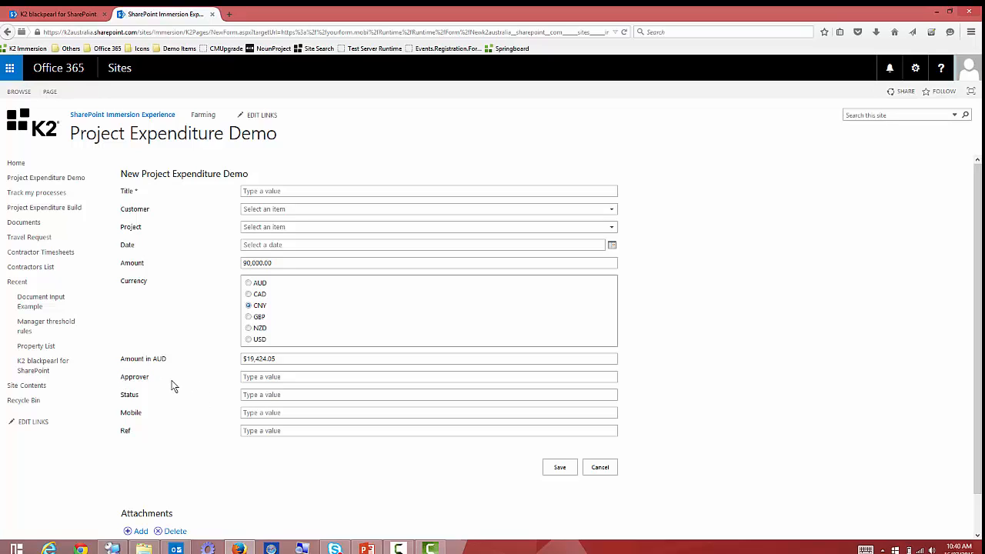
pyautogui.click(291, 376)
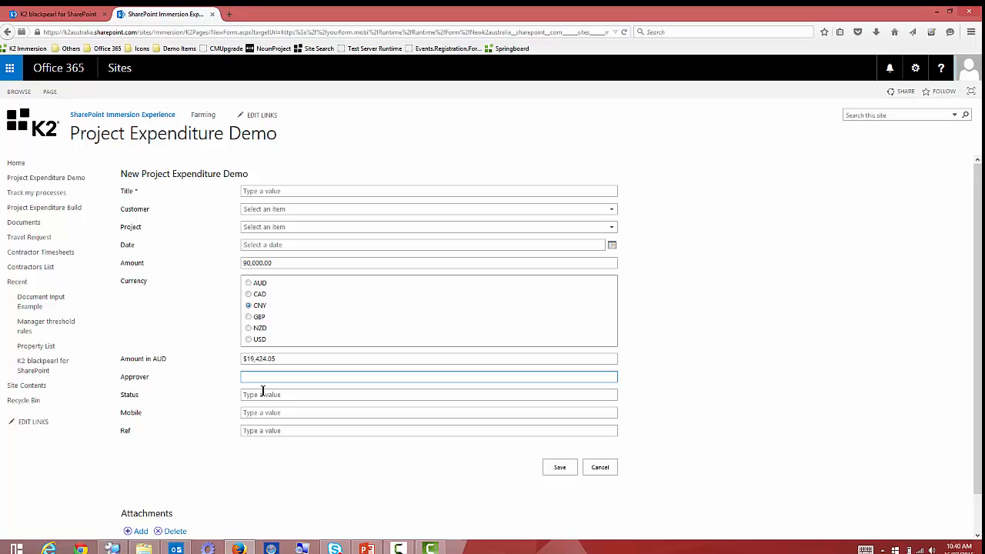
# Replace the Approver text box with a Drop-Down List control.
pyautogui.click(73, 15)
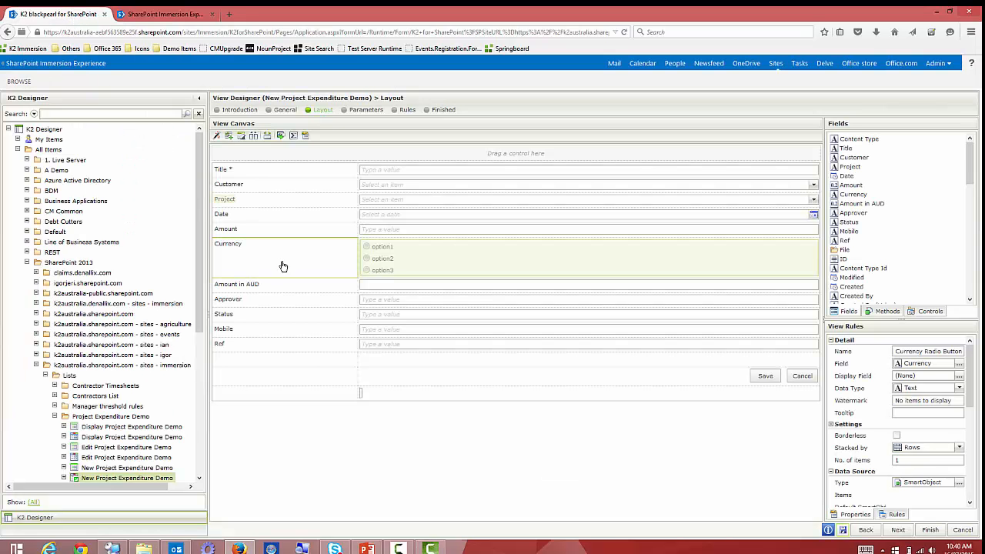
pyautogui.click(374, 301)
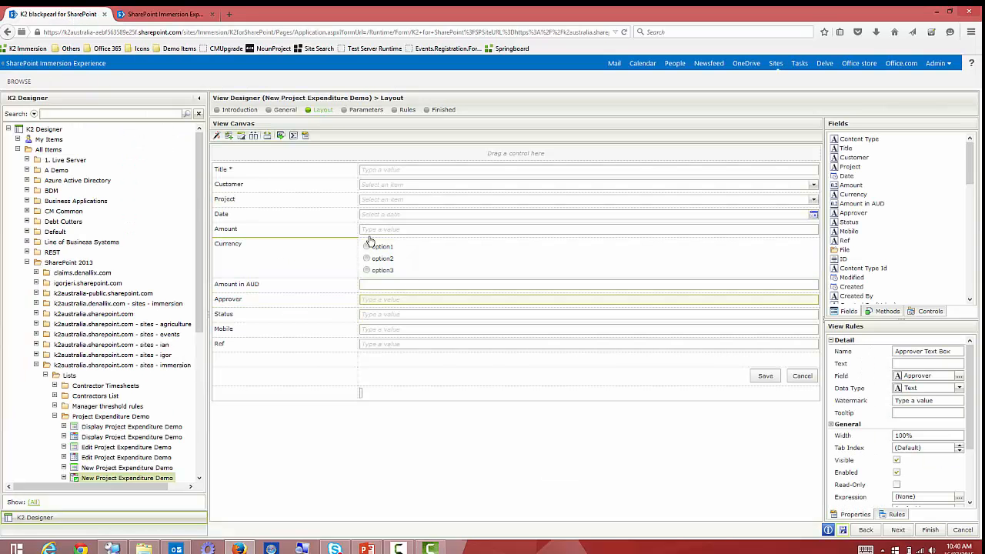
pyautogui.click(281, 136)
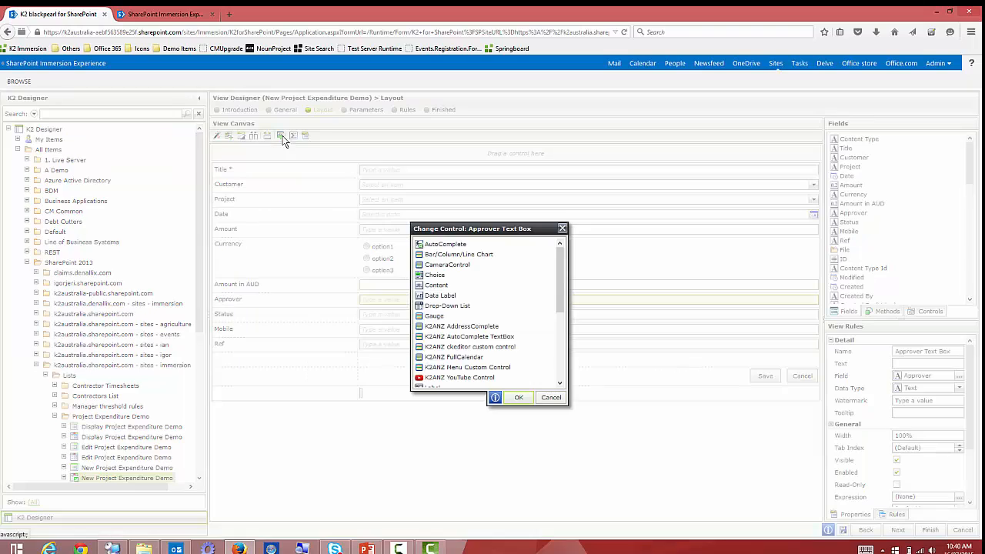
pyautogui.click(462, 306)
pyautogui.click(519, 397)
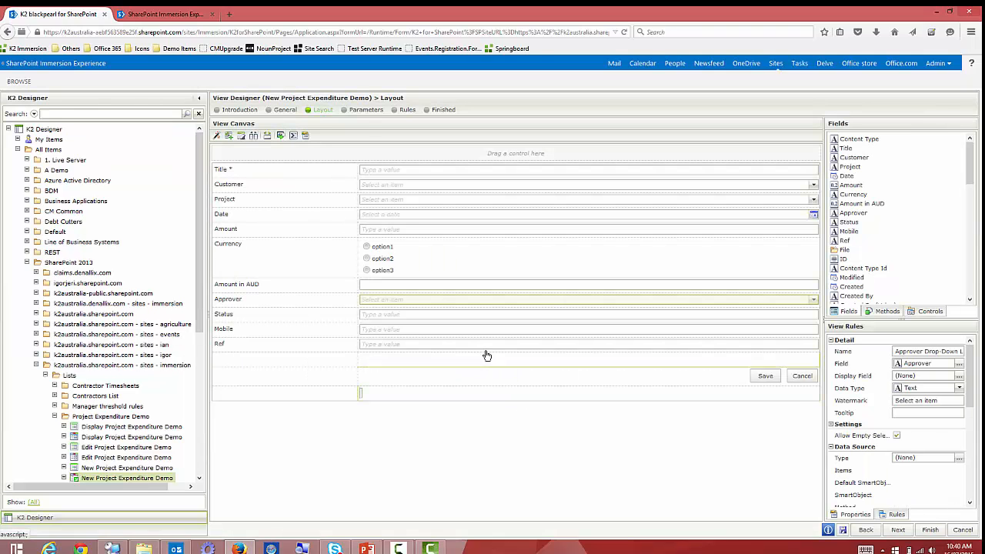
# Set the Approver data source to the AD User Details SmartObject with GetUsers.
pyautogui.click(959, 459)
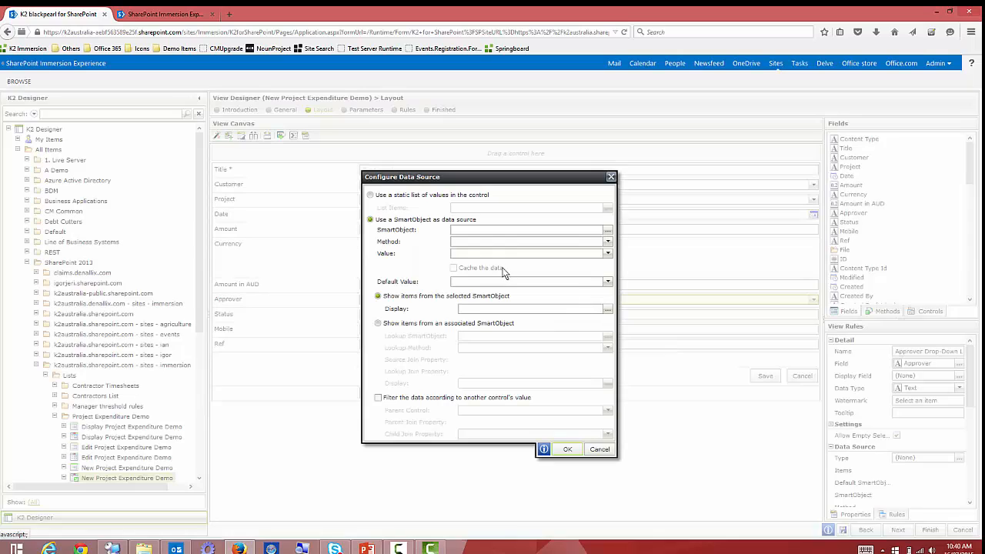
pyautogui.click(608, 231)
pyautogui.scroll(-5, 484, 313)
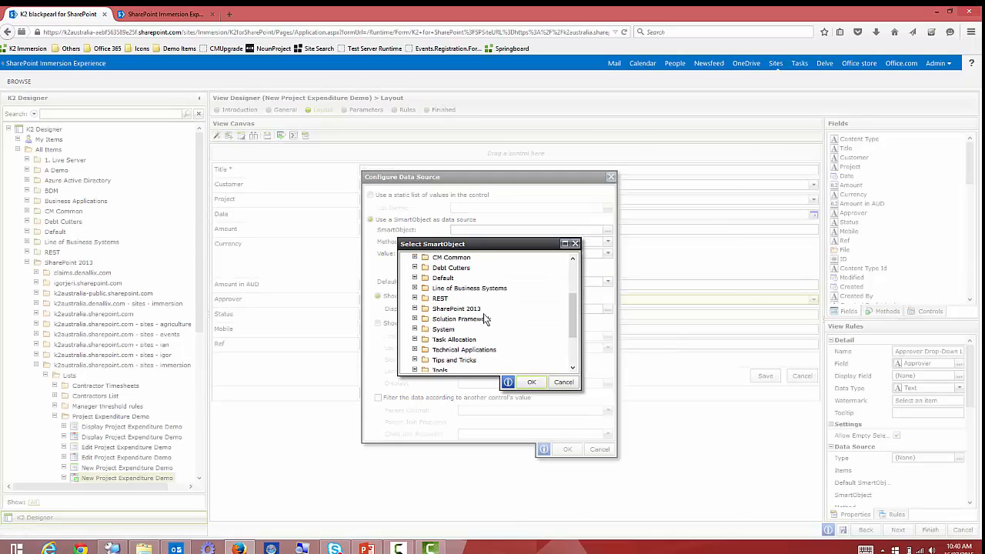
pyautogui.moveTo(572, 328); pyautogui.dragTo(571, 317)
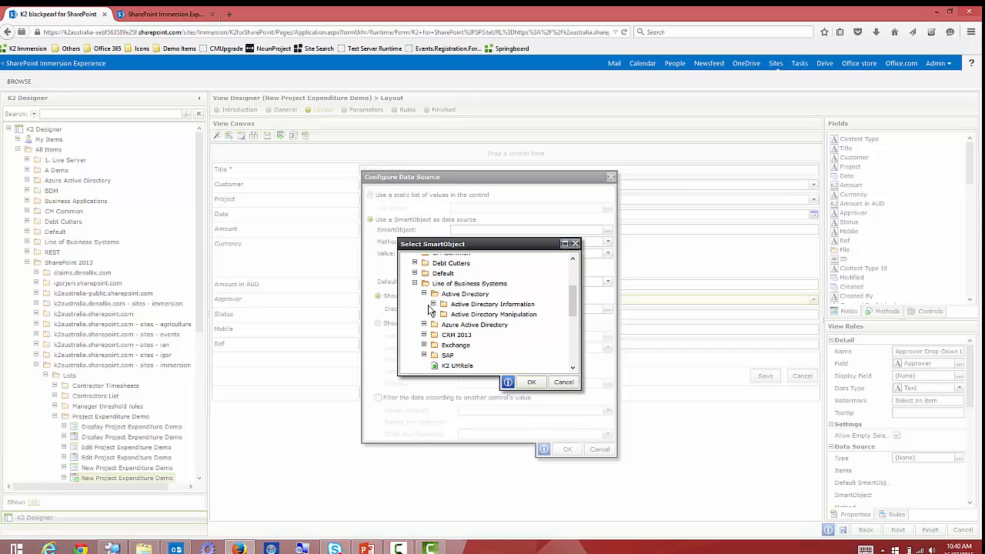
pyautogui.click(432, 315)
pyautogui.scroll(-1, 508, 323)
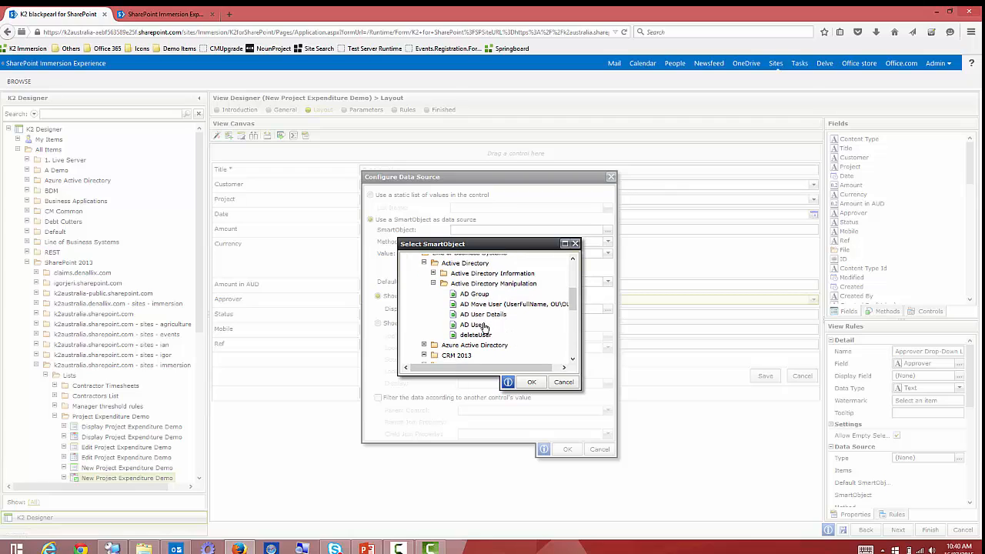
pyautogui.click(531, 381)
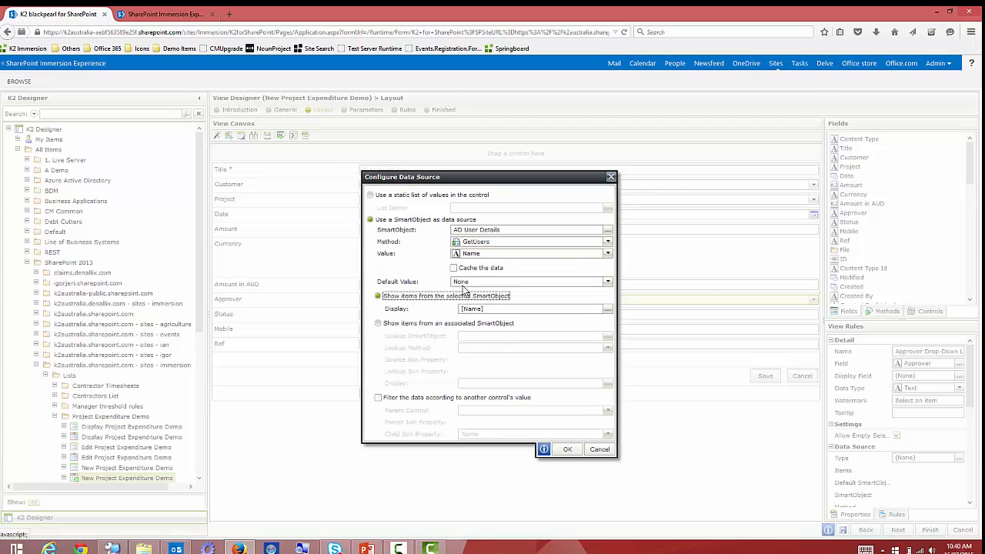
# Set the displayed item format to [DisplayName] - [Title] - [Company].
pyautogui.click(608, 309)
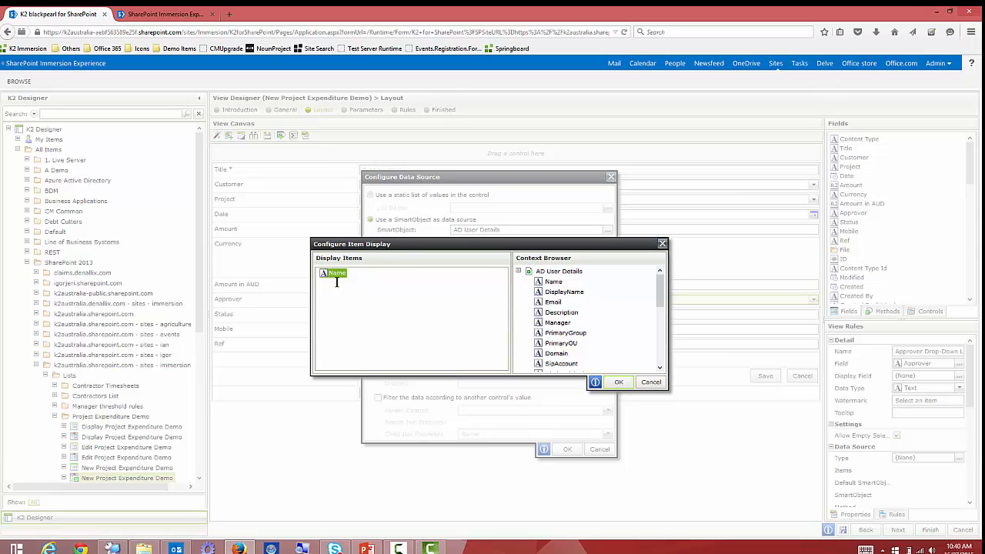
pyautogui.press('Delete')
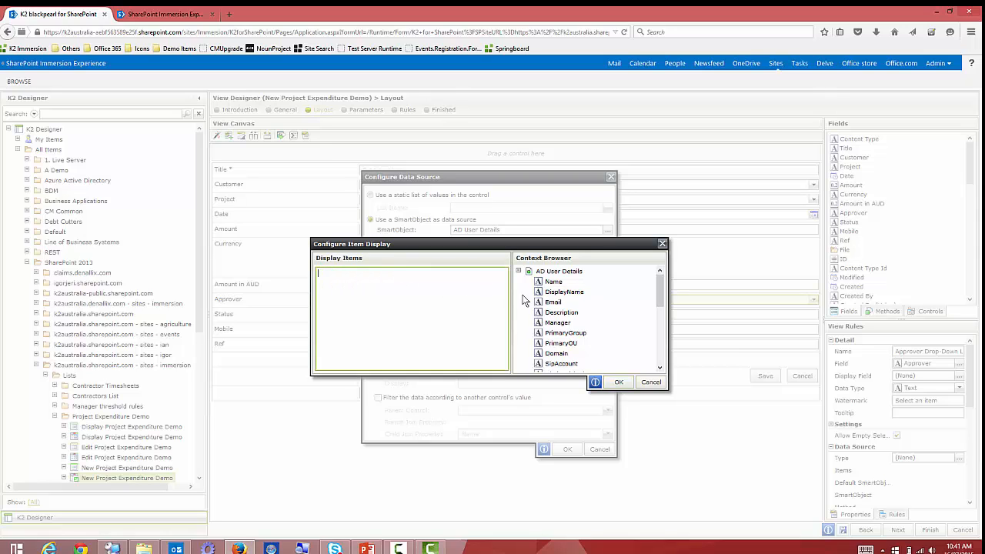
pyautogui.moveTo(560, 291); pyautogui.dragTo(381, 291)
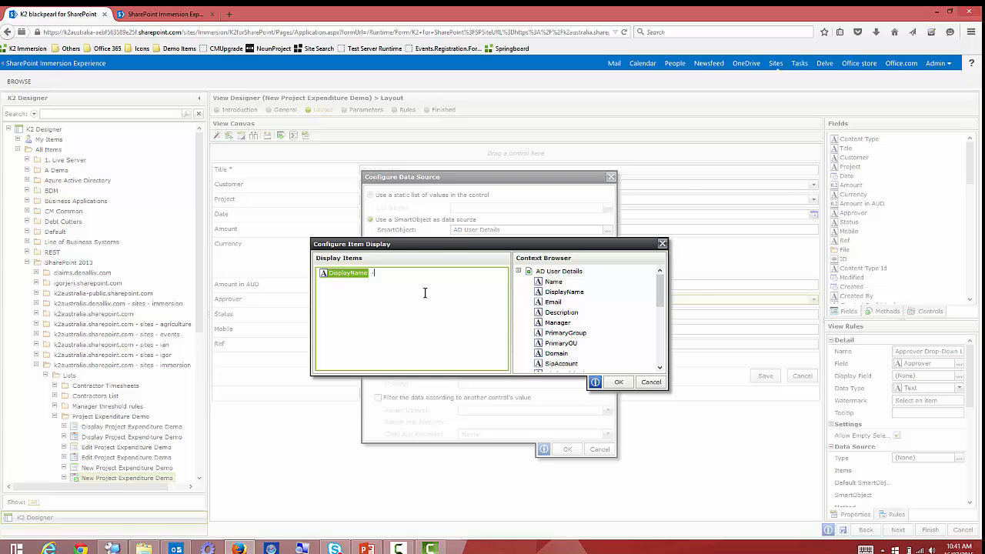
pyautogui.moveTo(661, 290); pyautogui.dragTo(661, 356)
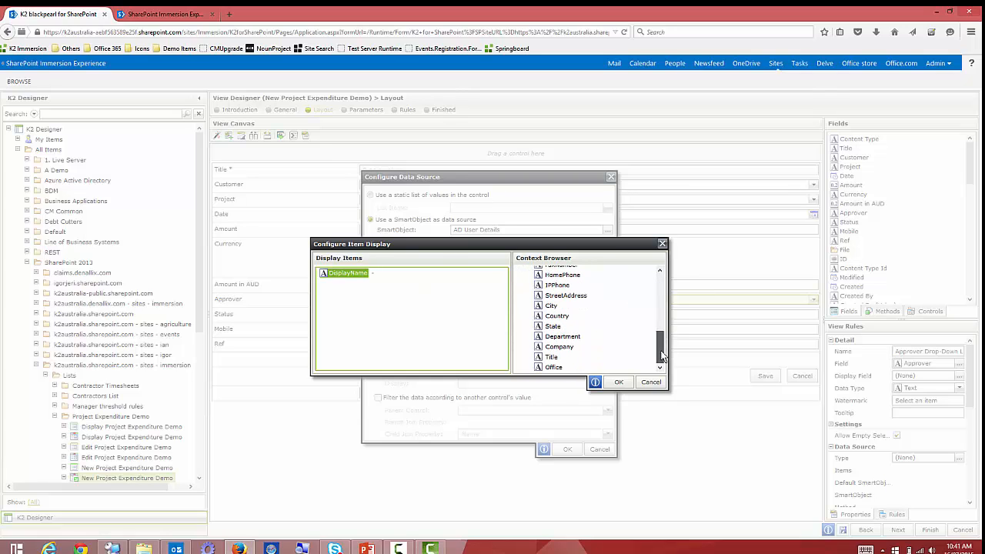
pyautogui.moveTo(552, 359); pyautogui.dragTo(486, 302)
pyautogui.moveTo(549, 347); pyautogui.dragTo(492, 303)
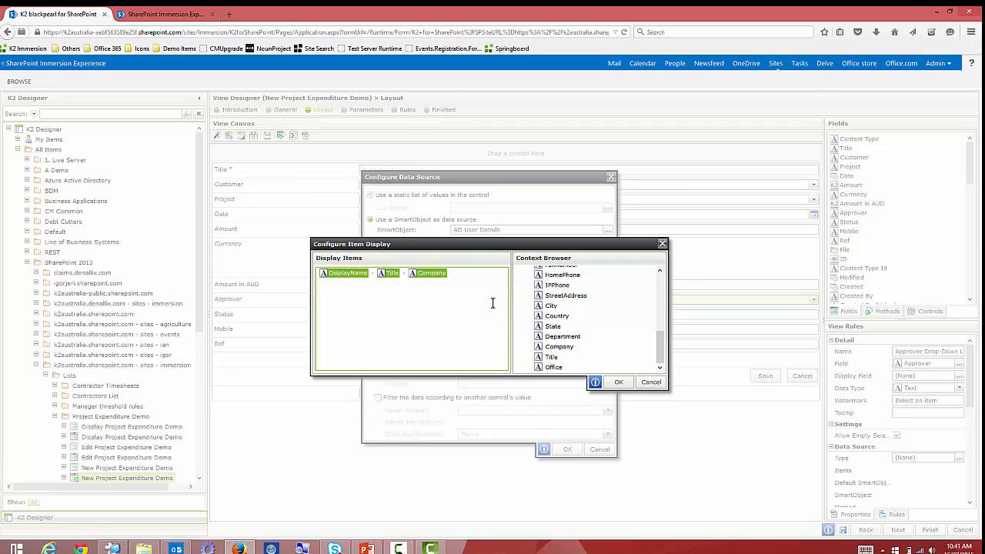
pyautogui.click(618, 381)
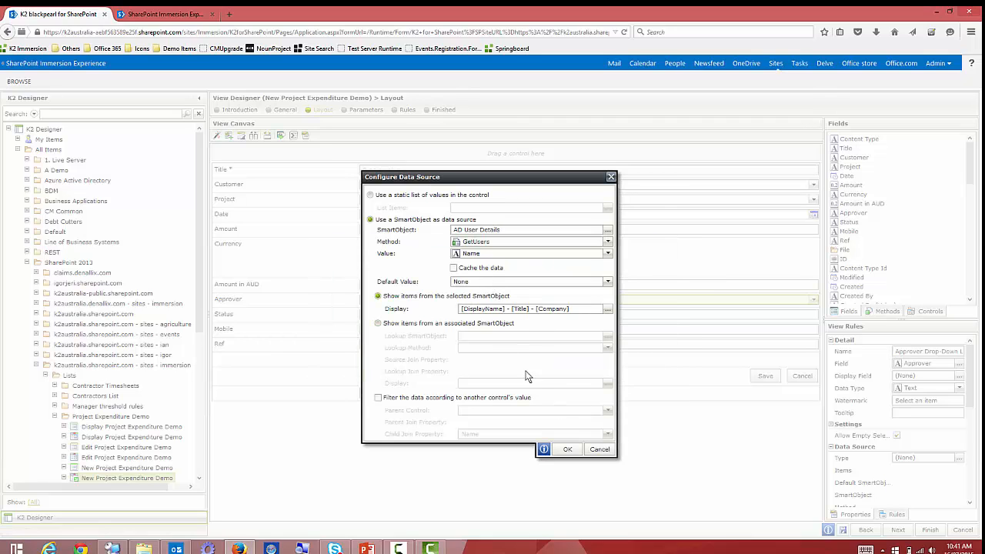
# Apply the Approver data source and open the 'View executed Initialize' rule for editing.
pyautogui.click(568, 449)
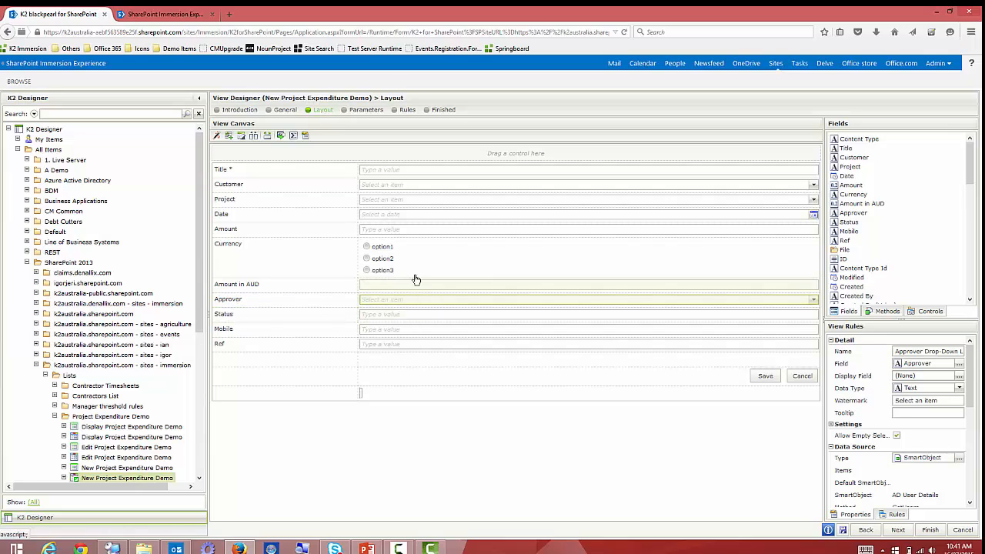
pyautogui.click(406, 110)
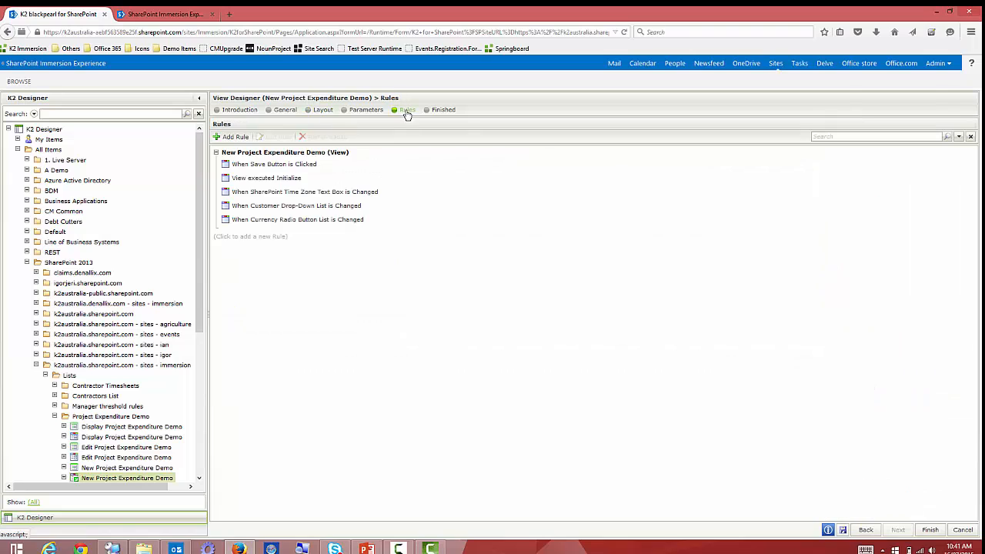
pyautogui.click(279, 183)
pyautogui.click(280, 137)
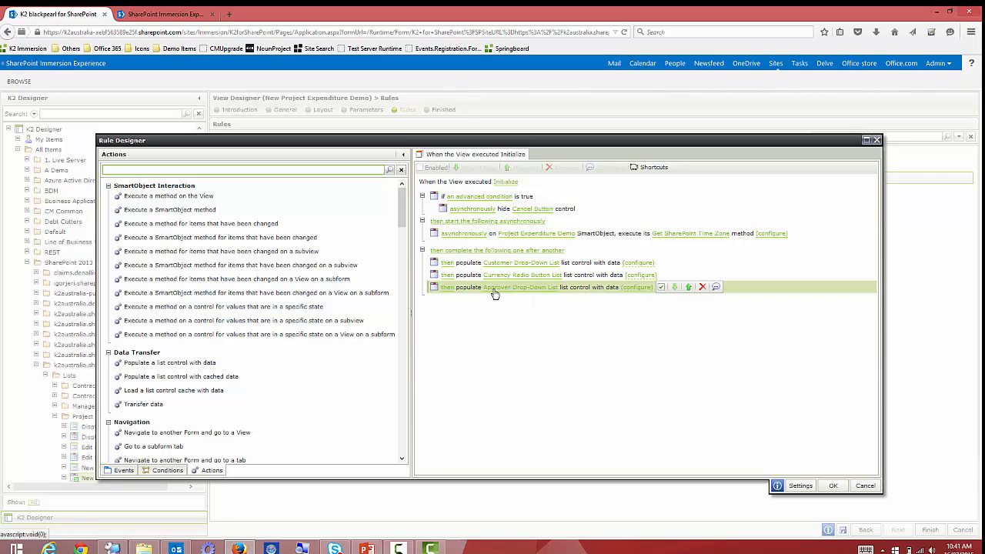
# Filter the Approver populate action to Company equals k2.
pyautogui.click(637, 287)
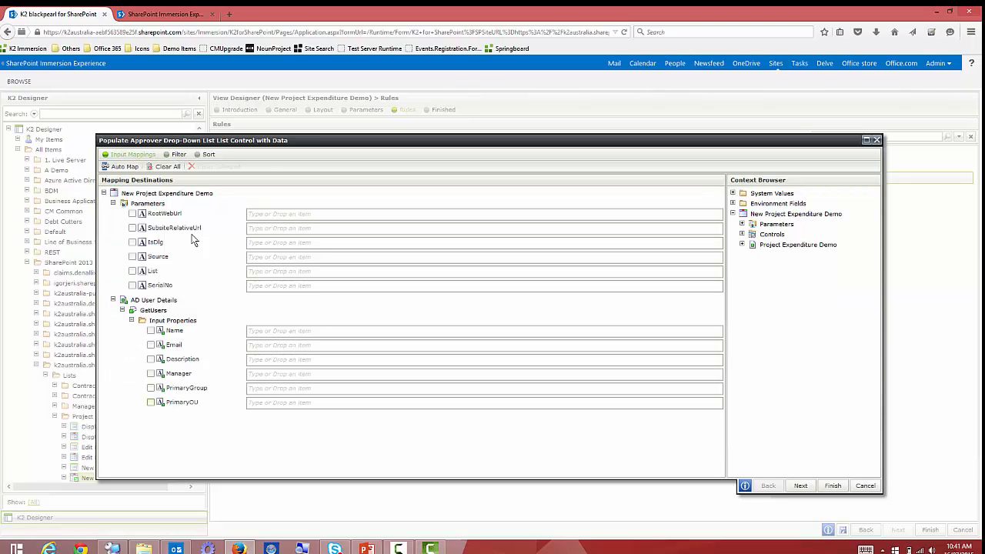
pyautogui.click(179, 156)
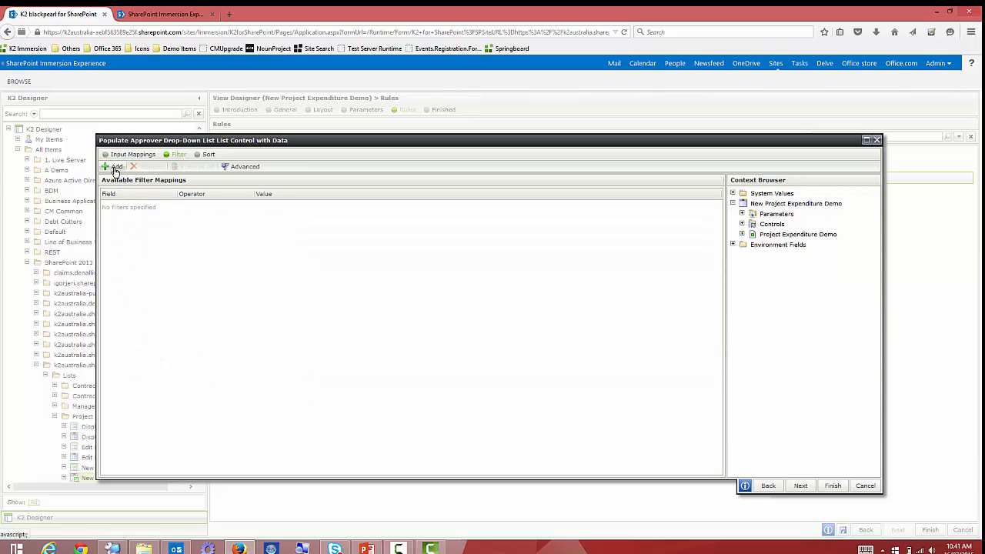
pyautogui.click(115, 167)
pyautogui.click(172, 208)
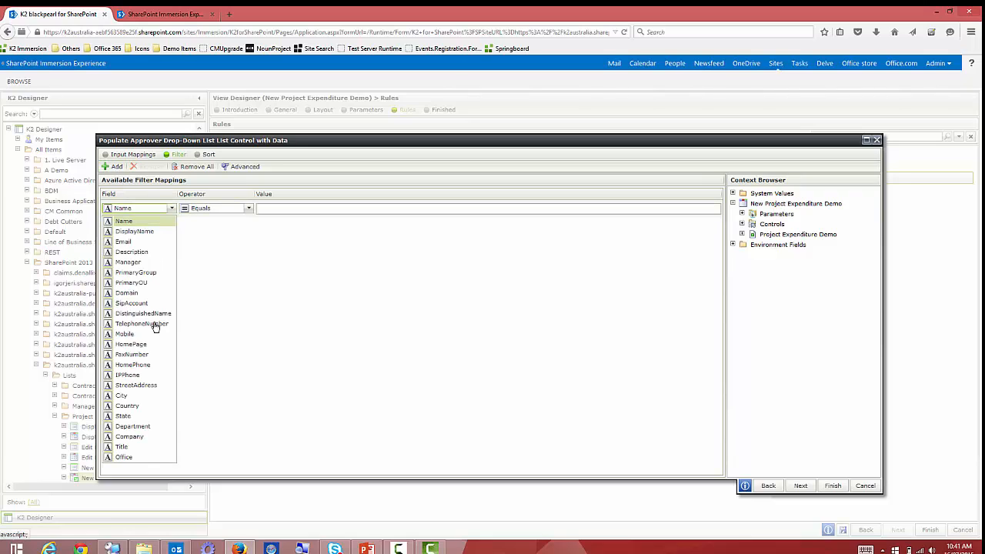
pyautogui.click(143, 437)
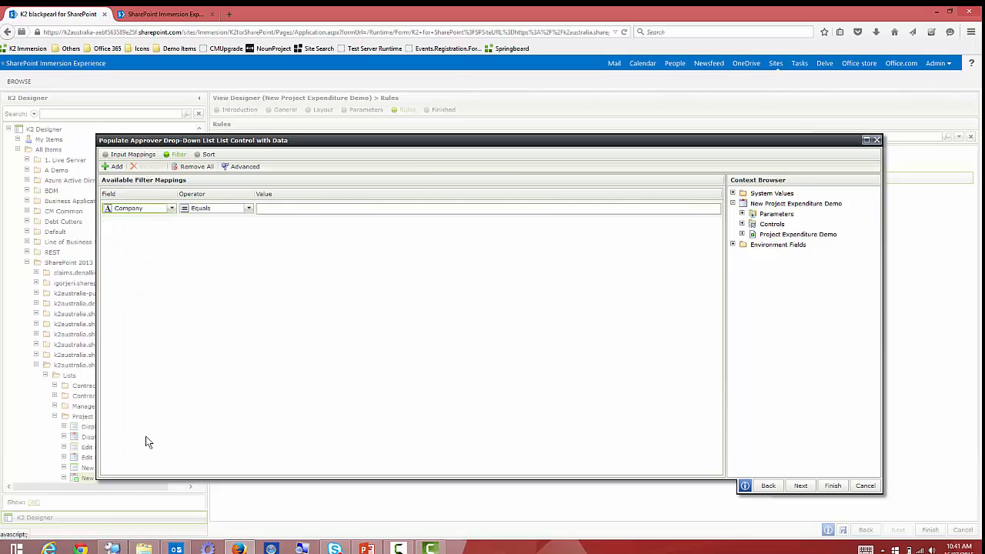
pyautogui.click(285, 209)
pyautogui.write('k2')
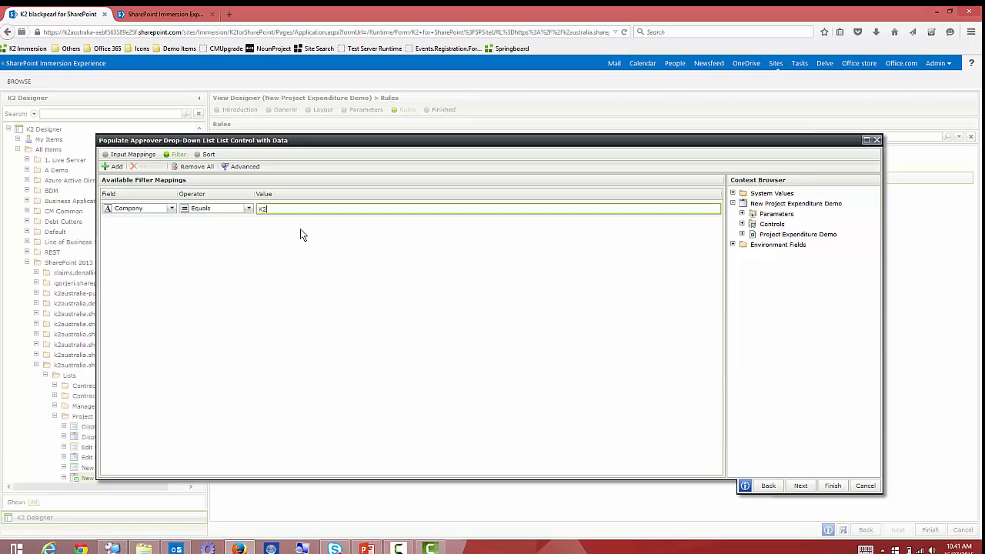
# Sort the Approver list by DisplayName.
pyautogui.click(206, 154)
pyautogui.click(115, 166)
pyautogui.click(140, 209)
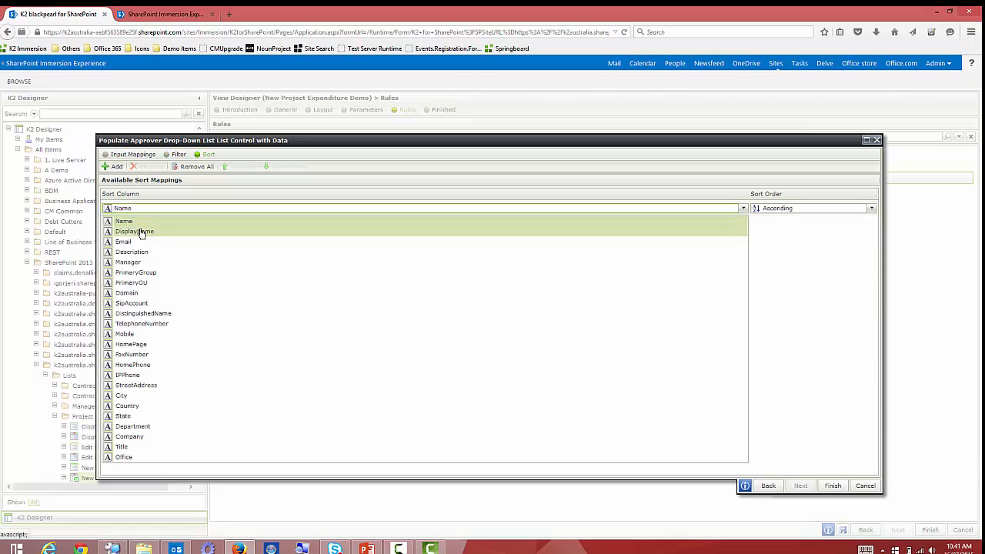
pyautogui.click(143, 230)
pyautogui.click(834, 486)
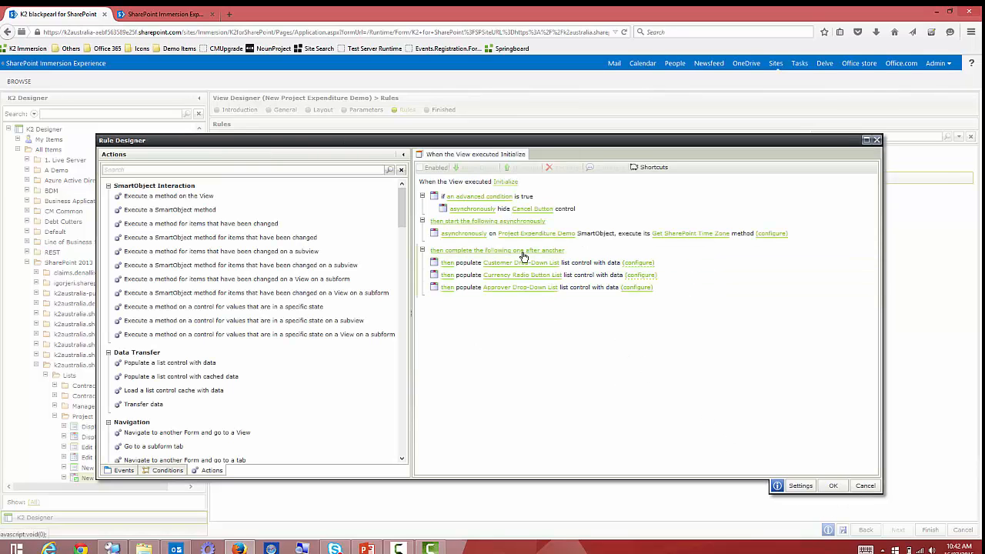
# Run the Initialize populate actions asynchronously and save the rule.
pyautogui.moveTo(483, 261)
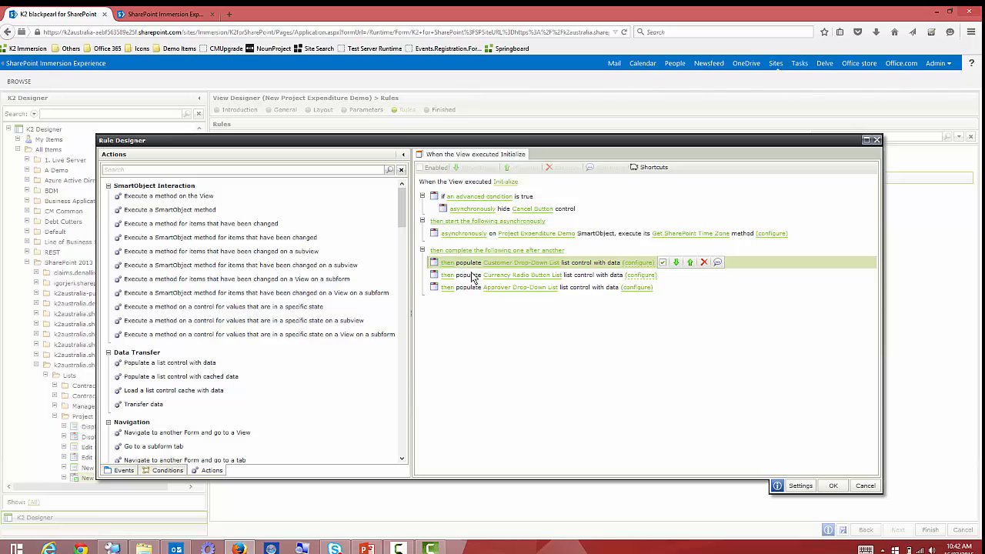
pyautogui.click(487, 251)
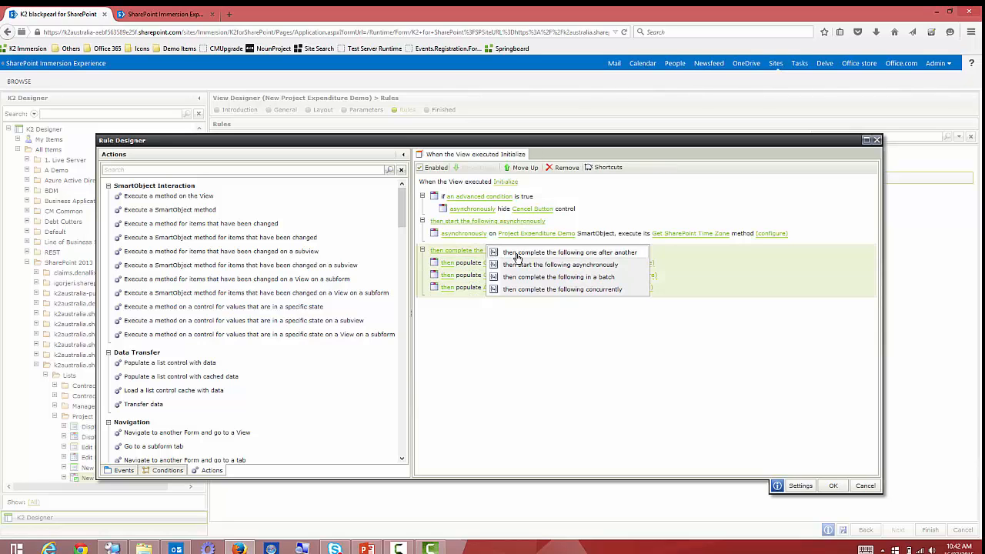
pyautogui.click(570, 265)
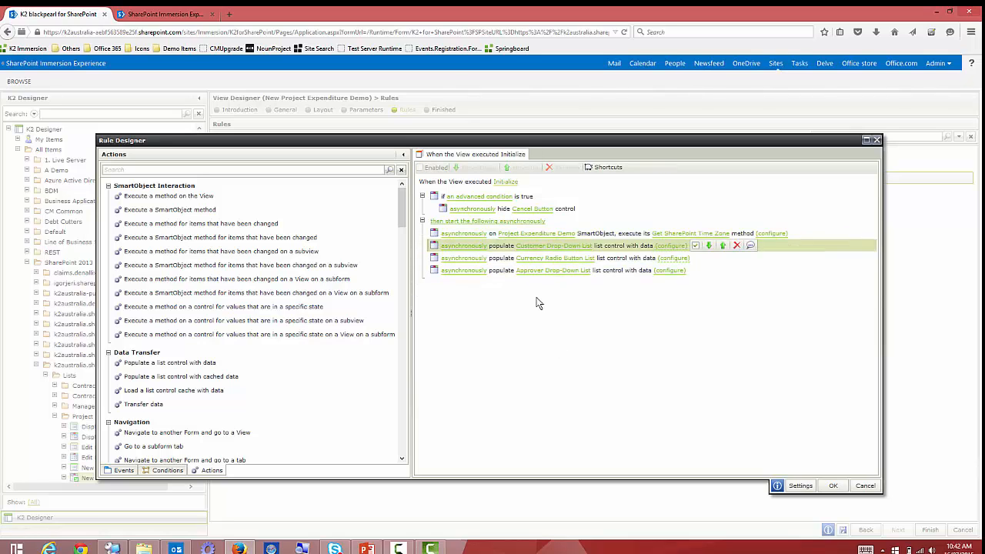
pyautogui.click(832, 485)
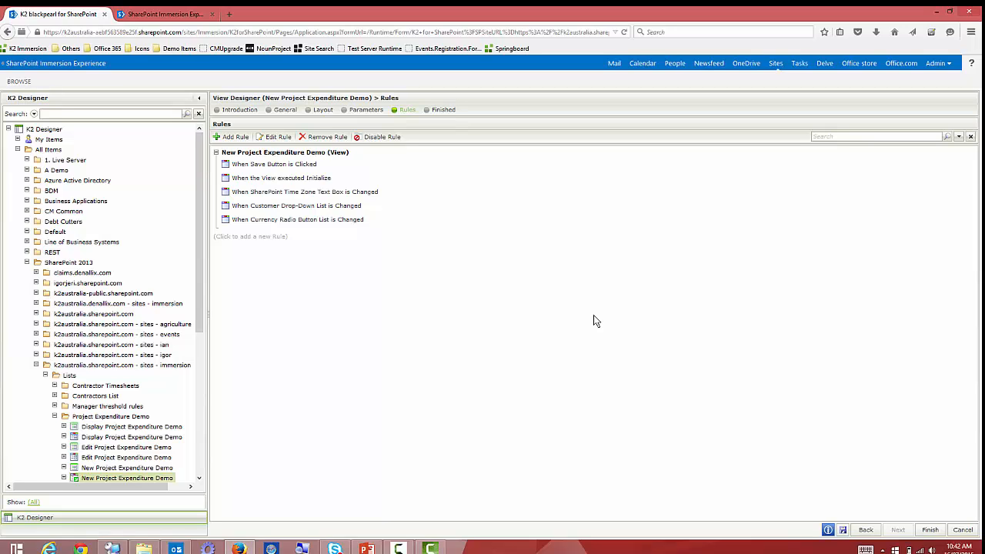
# Save the edited view and reload the live expenditure form.
pyautogui.click(930, 529)
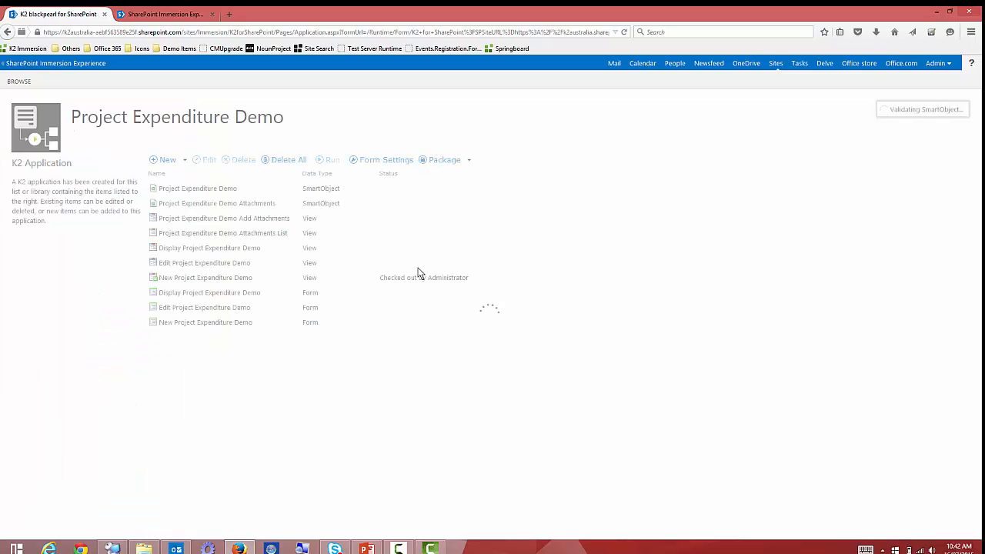
pyautogui.rightClick(271, 280)
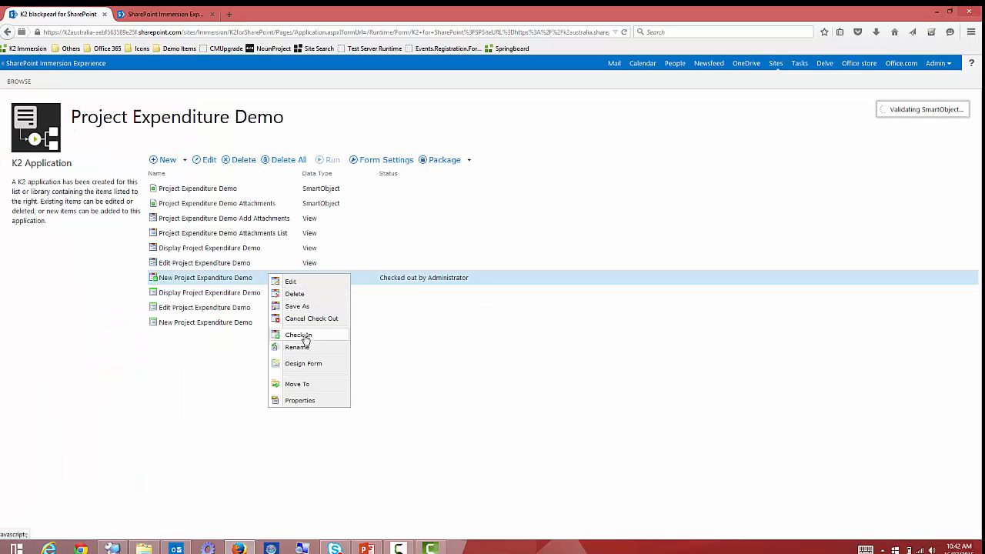
pyautogui.click(181, 19)
pyautogui.click(201, 31)
pyautogui.press('Return')
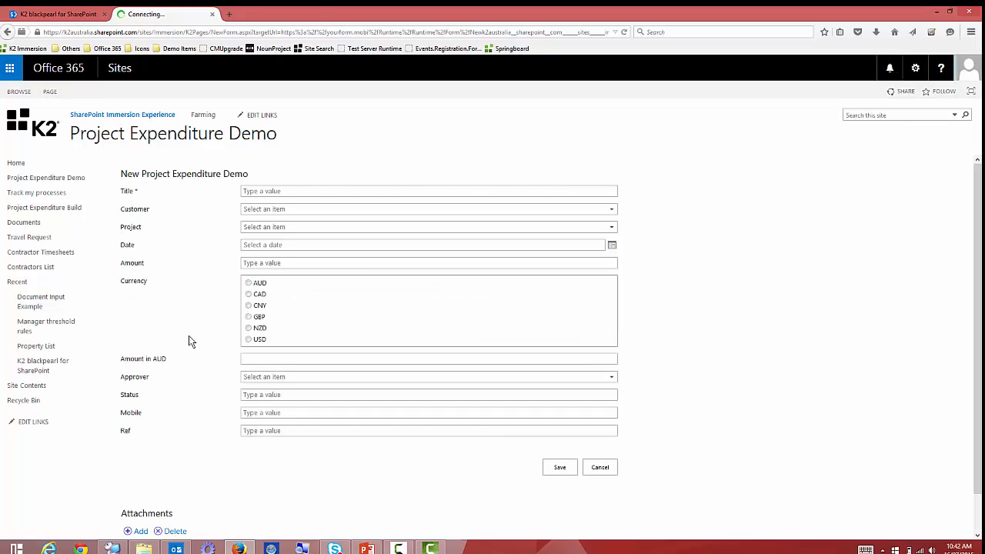
# Try several approvers, ending on the Managing Director, and confirm Mobile stays blank.
pyautogui.click(436, 380)
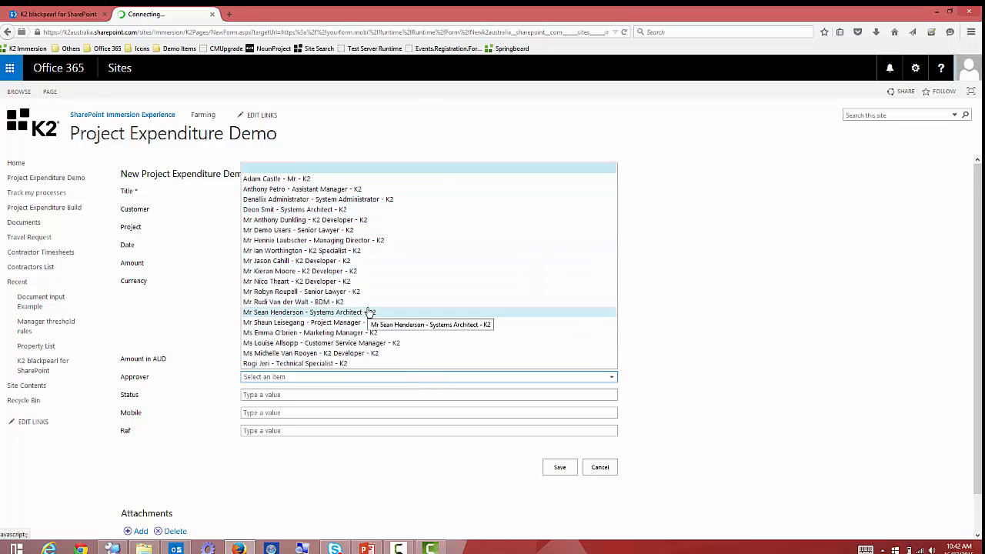
pyautogui.click(354, 242)
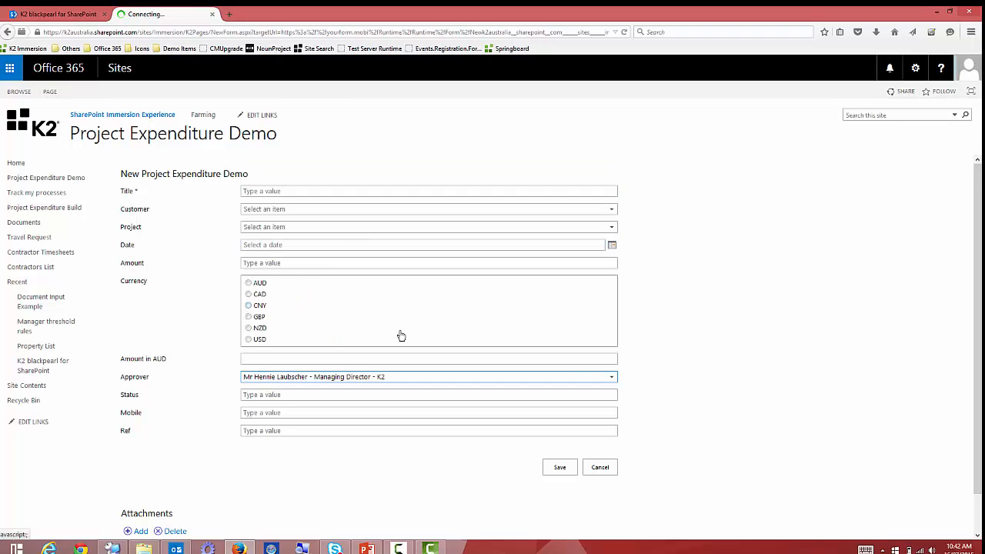
pyautogui.click(378, 377)
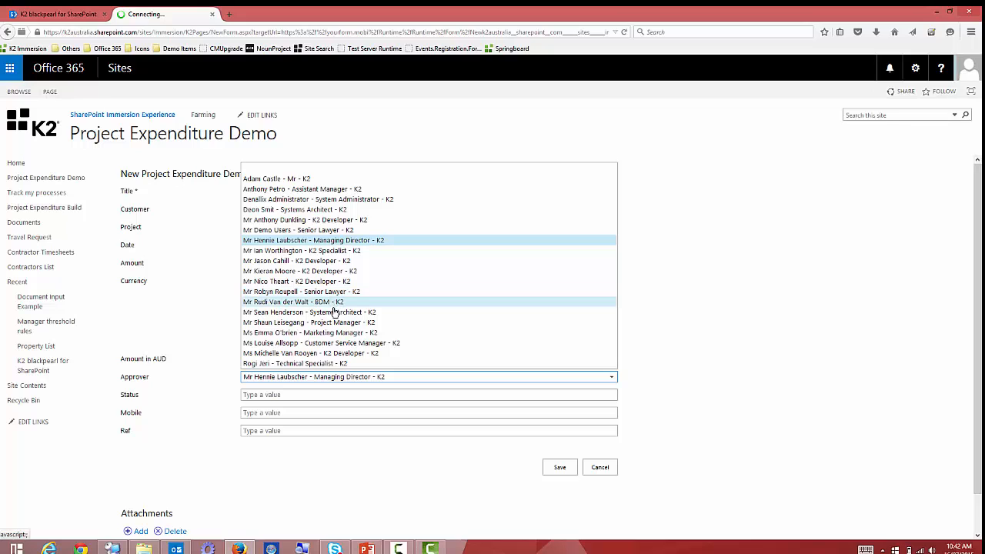
pyautogui.click(323, 281)
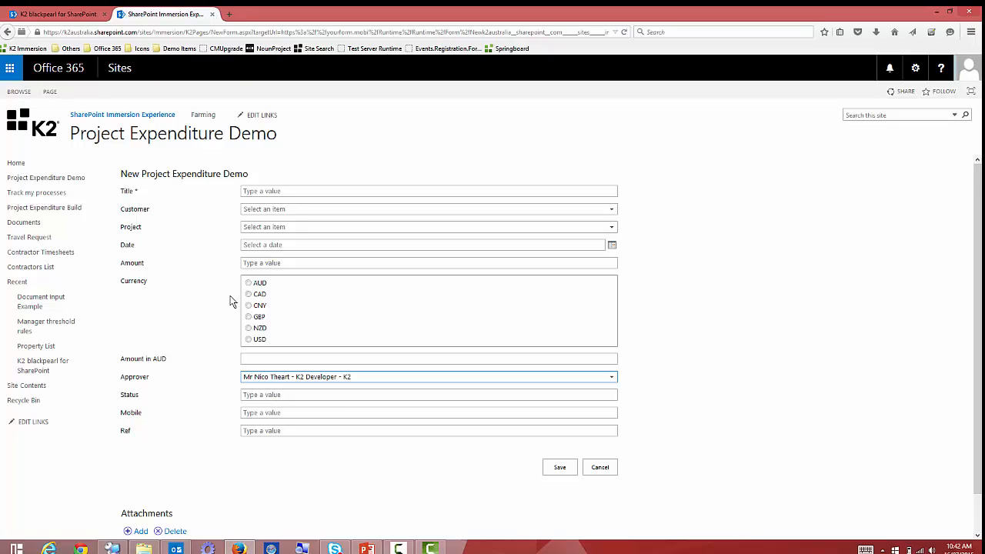
pyautogui.click(314, 381)
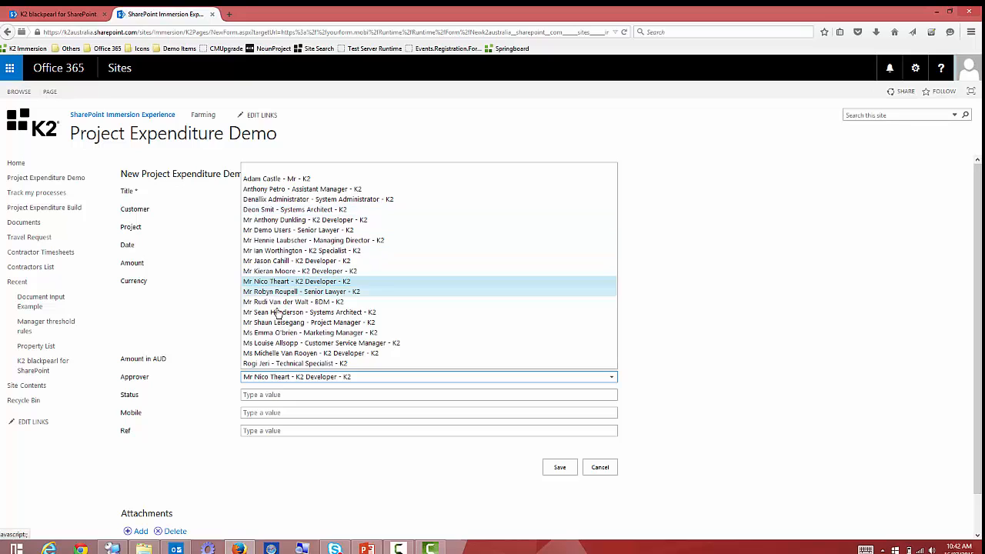
pyautogui.click(298, 241)
pyautogui.click(265, 412)
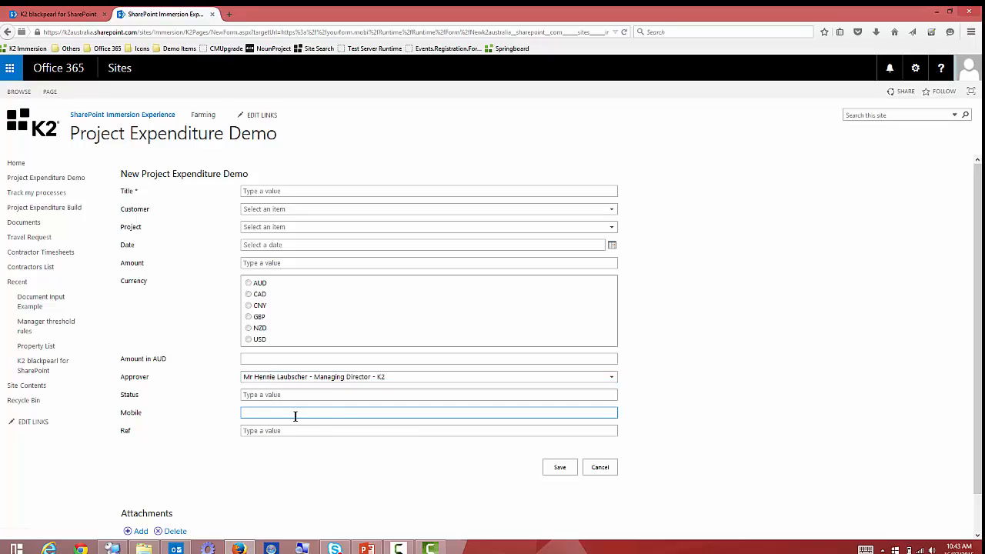
# Check out the New Project Expenditure Demo view and open it for editing in the View Designer.
pyautogui.click(83, 22)
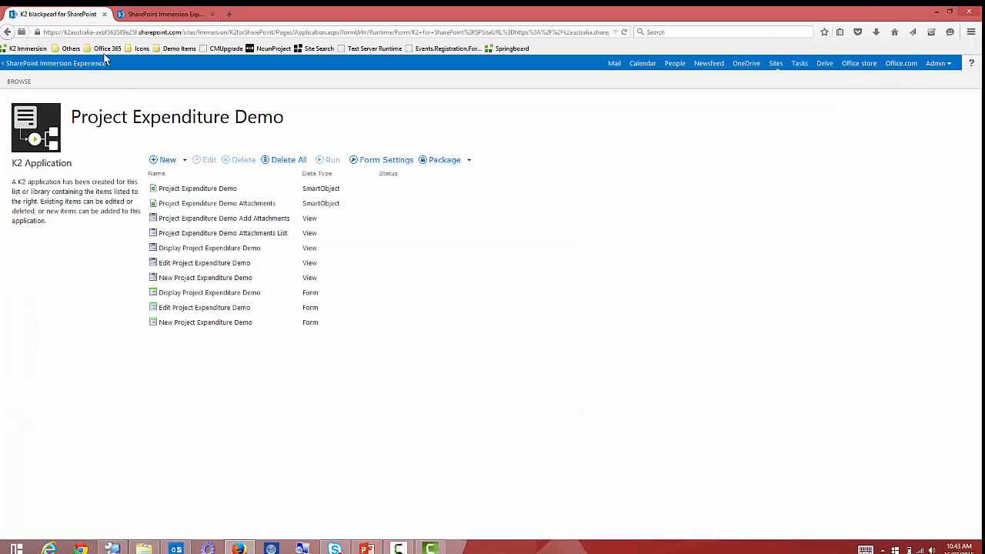
pyautogui.click(243, 282)
pyautogui.rightClick(244, 283)
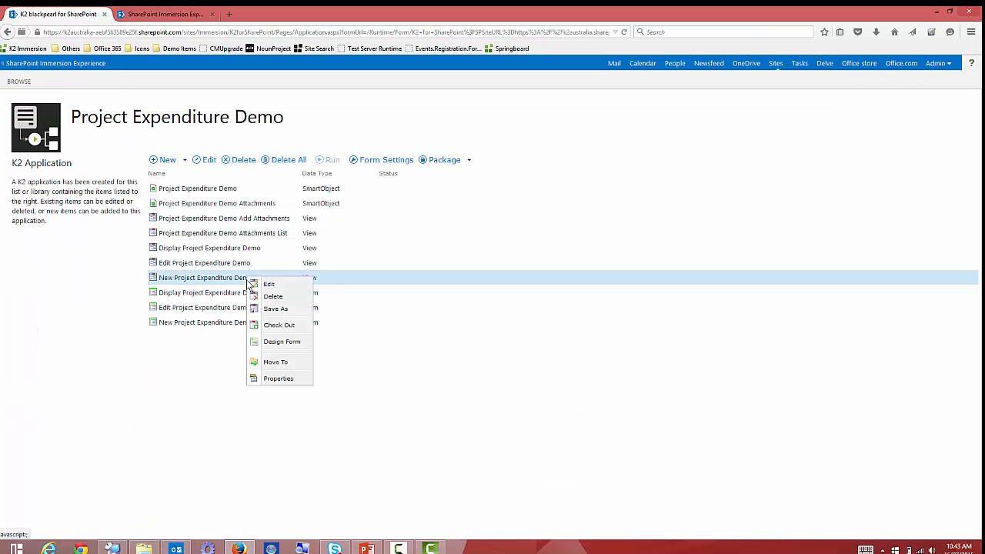
pyautogui.click(285, 326)
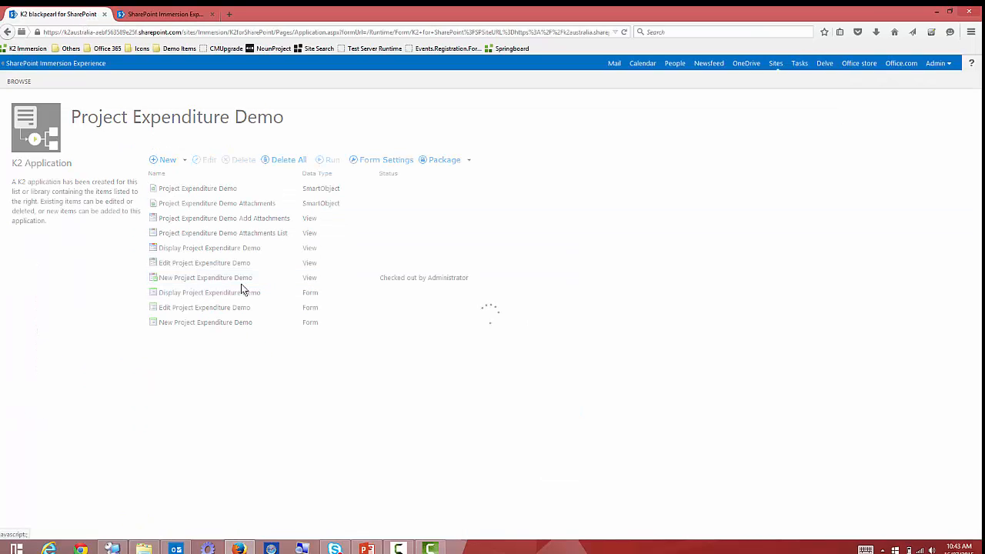
pyautogui.rightClick(229, 283)
pyautogui.click(269, 285)
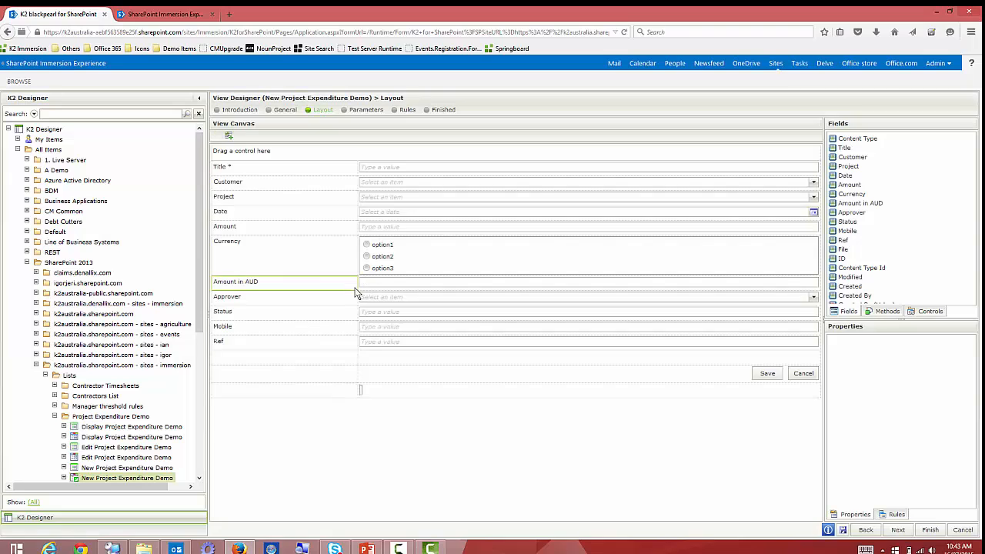
# Start a new rule for the Approver drop-down from the view's Rules.
pyautogui.click(398, 303)
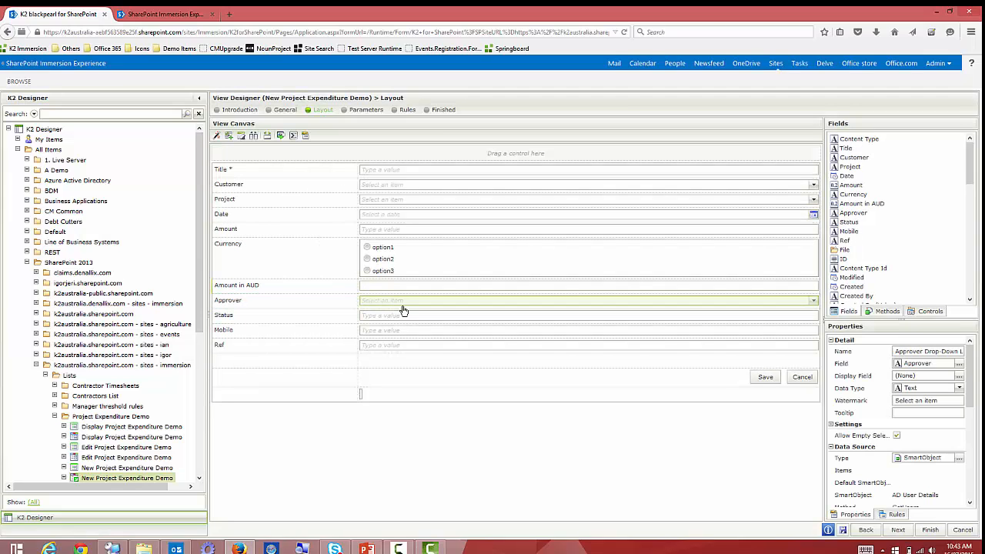
pyautogui.click(895, 514)
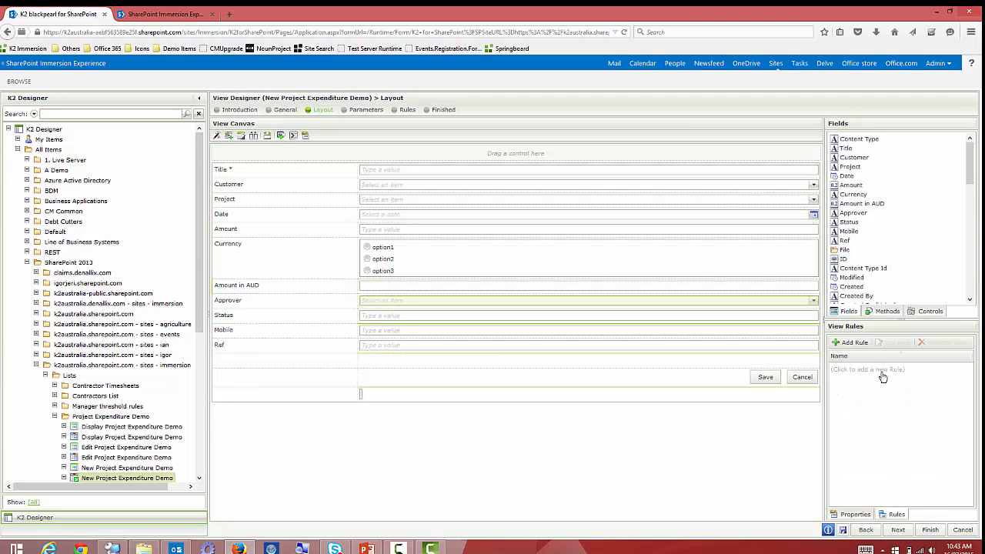
pyautogui.click(883, 375)
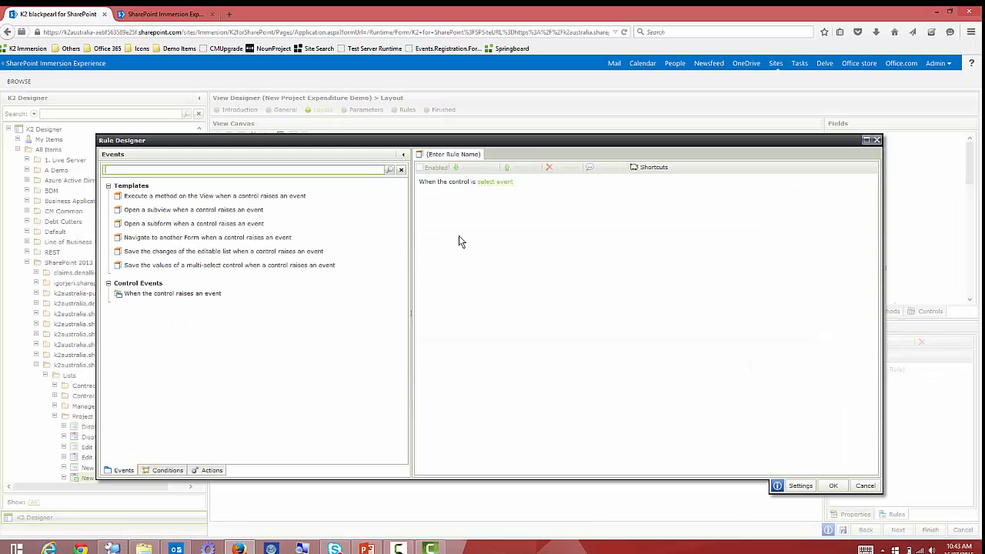
# Make the rule fire when the Approver changes and add a Transfer data action.
pyautogui.click(495, 181)
pyautogui.click(537, 185)
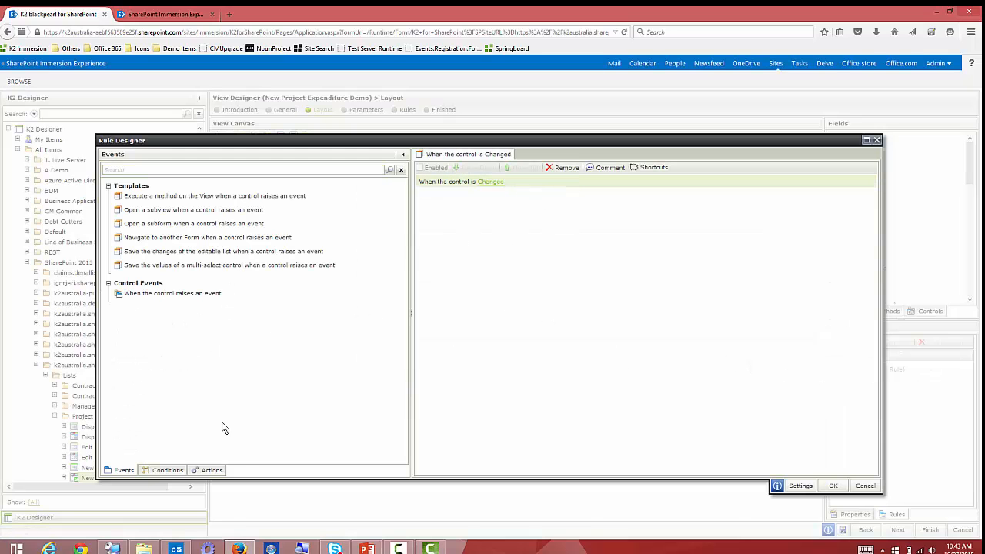
pyautogui.click(210, 470)
pyautogui.click(167, 170)
pyautogui.write('t')
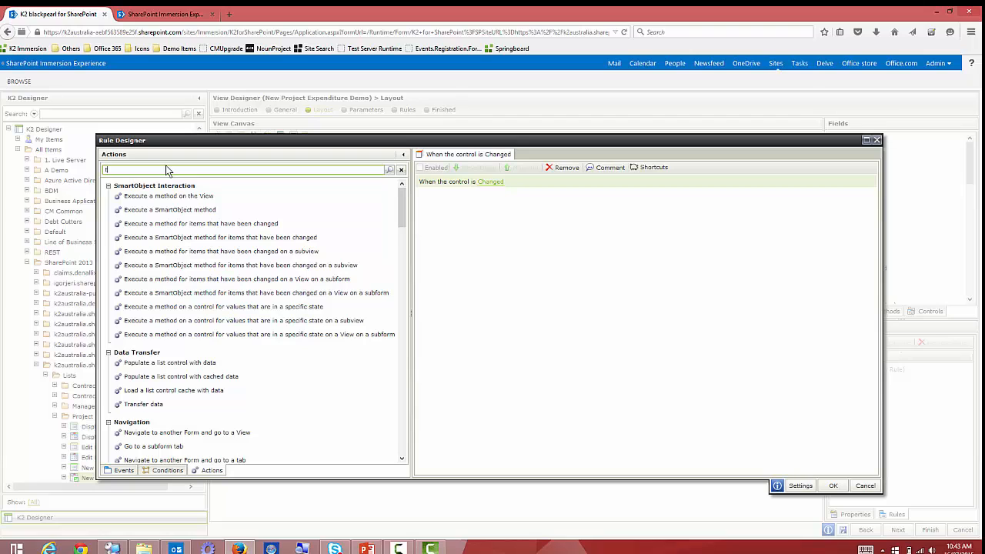
pyautogui.write('rans')
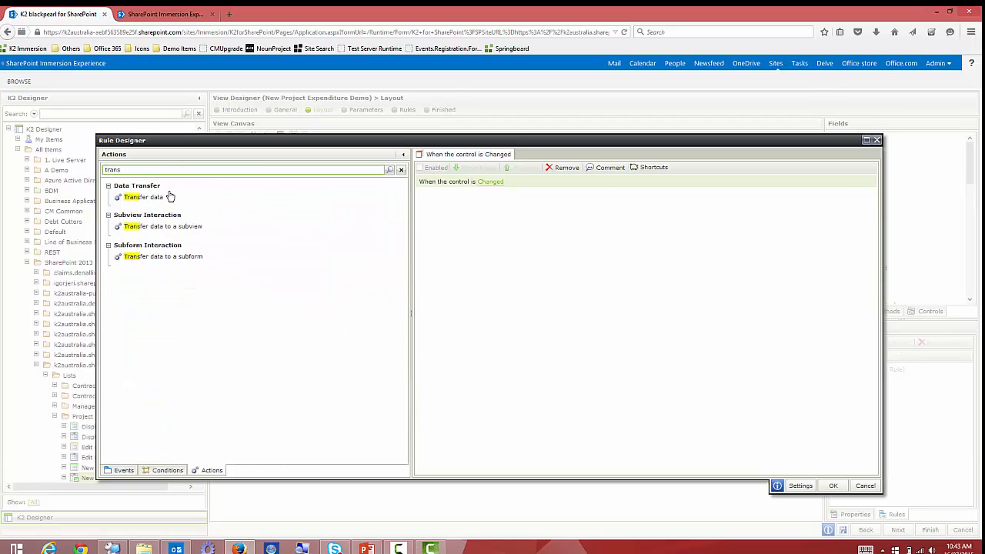
pyautogui.doubleClick(170, 197)
# Map the Approver's AD User Details.Mobile into the Mobile Text Box and save the rule.
pyautogui.click(496, 199)
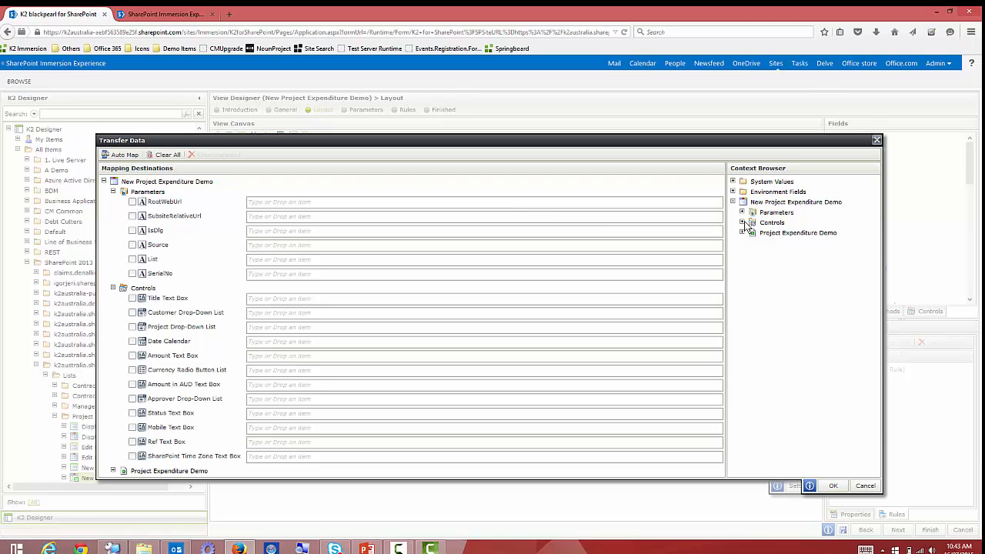
pyautogui.click(742, 222)
pyautogui.scroll(-1, 792, 362)
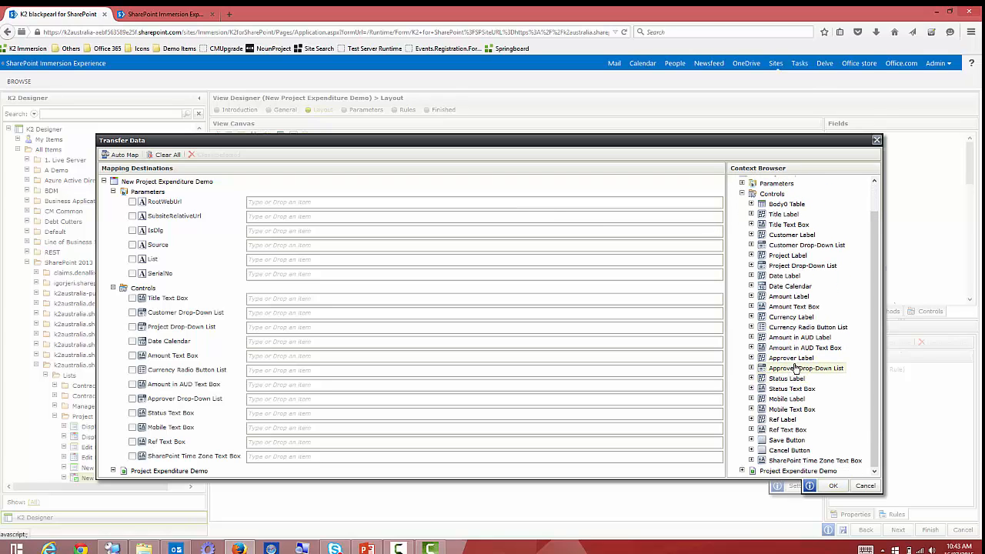
pyautogui.click(752, 367)
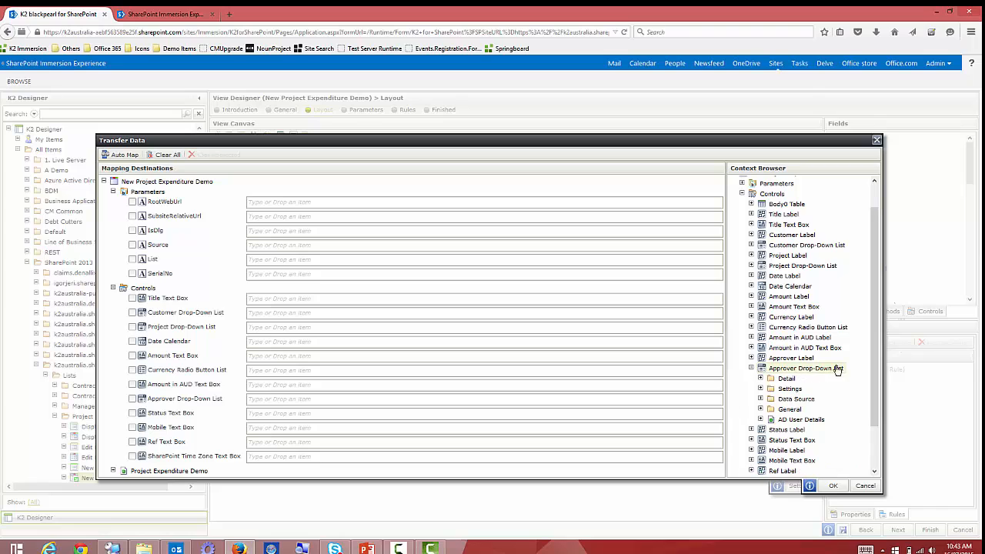
pyautogui.click(760, 419)
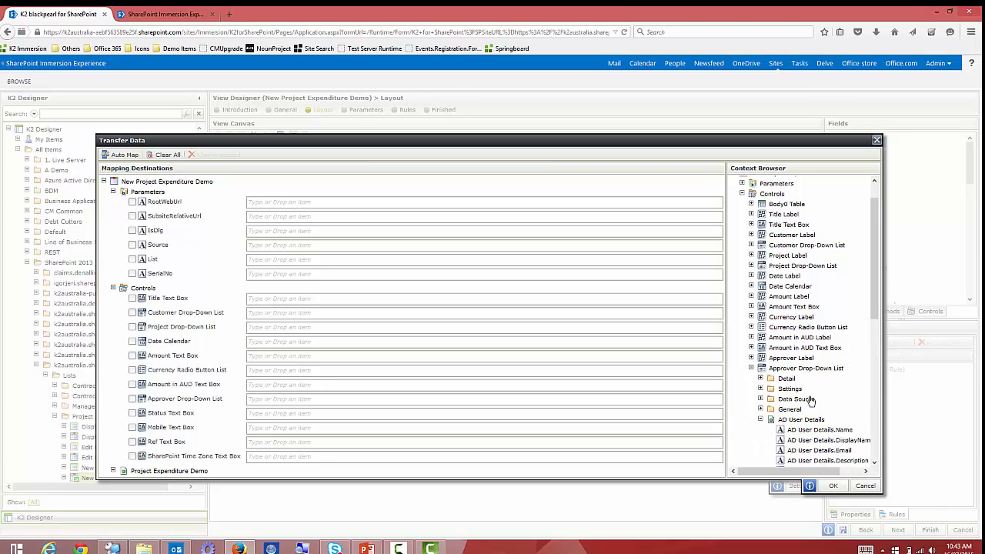
pyautogui.scroll(-4, 873, 311)
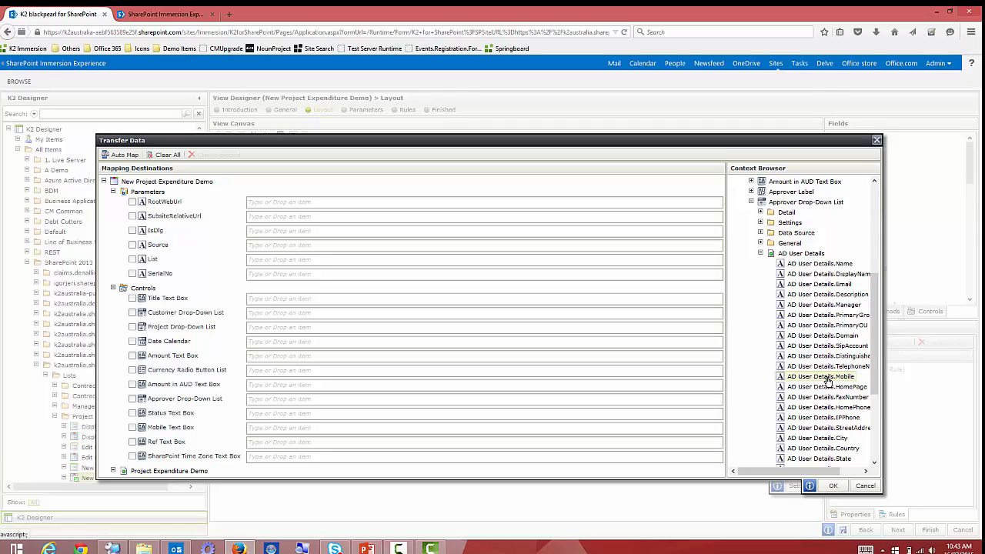
pyautogui.moveTo(817, 377); pyautogui.dragTo(258, 437)
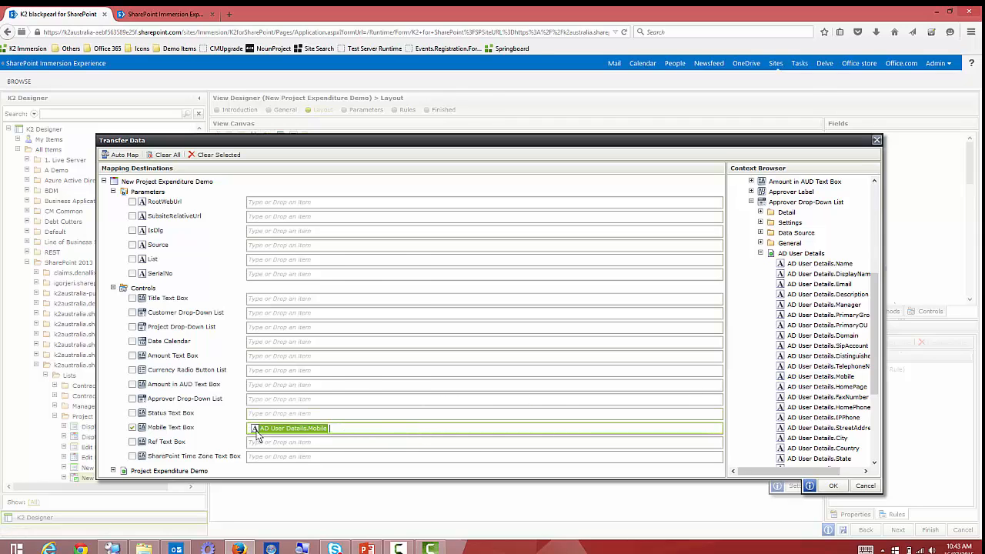
pyautogui.click(830, 486)
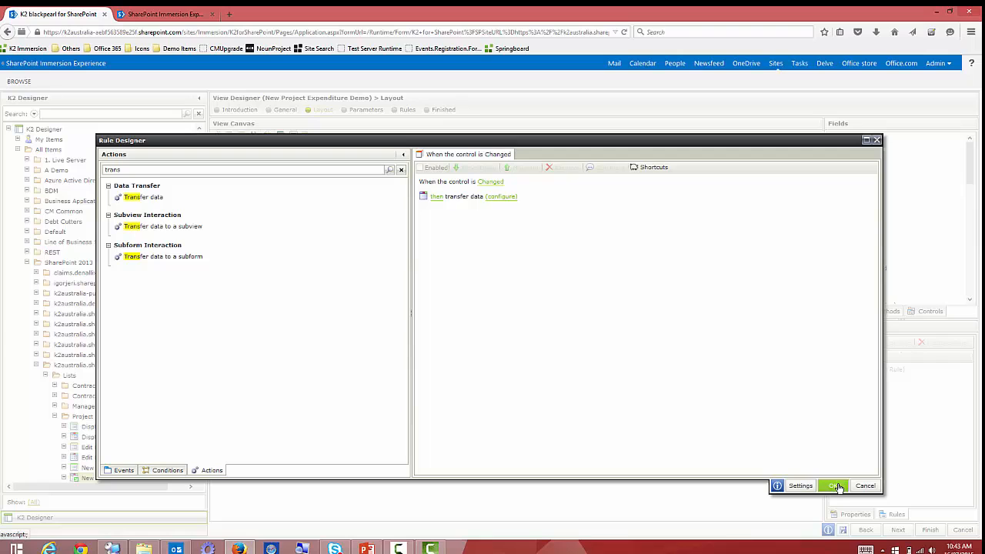
pyautogui.click(833, 486)
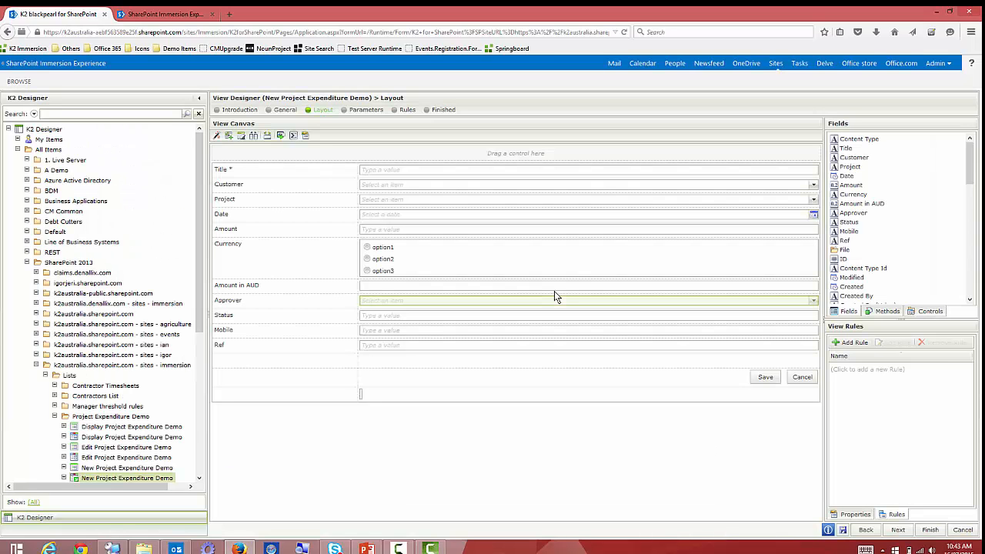
# Finish and check in the New Project Expenditure Demo view, then return to the live form.
pyautogui.click(928, 530)
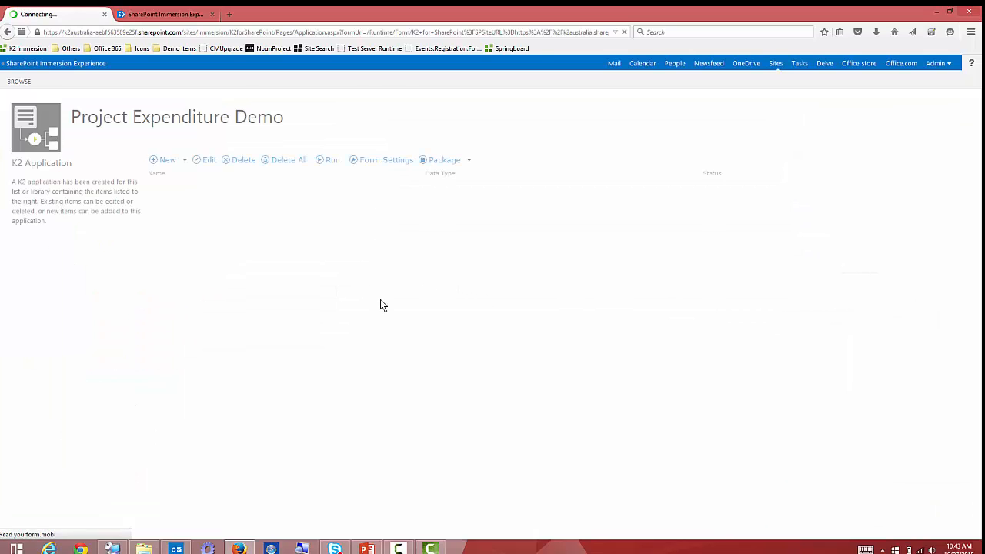
pyautogui.rightClick(248, 278)
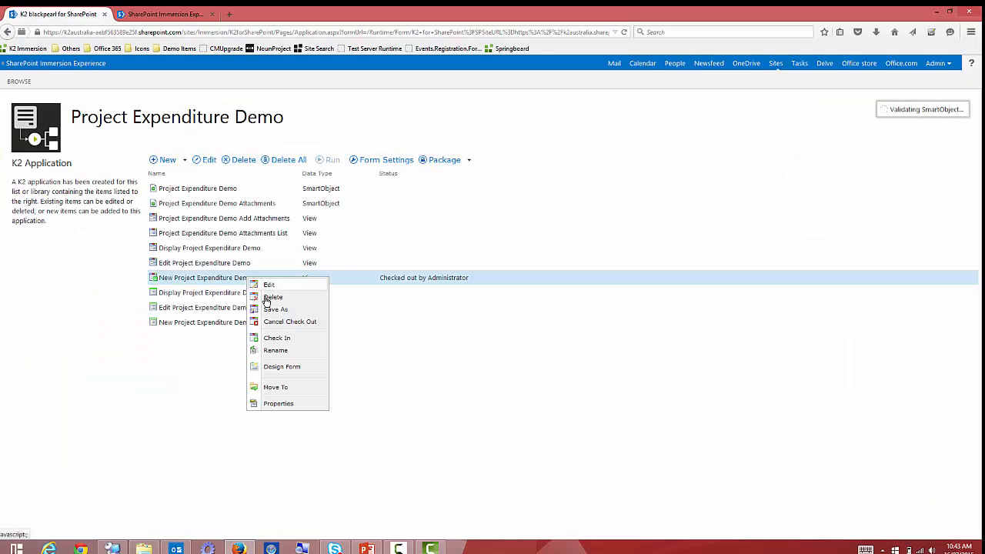
pyautogui.click(281, 338)
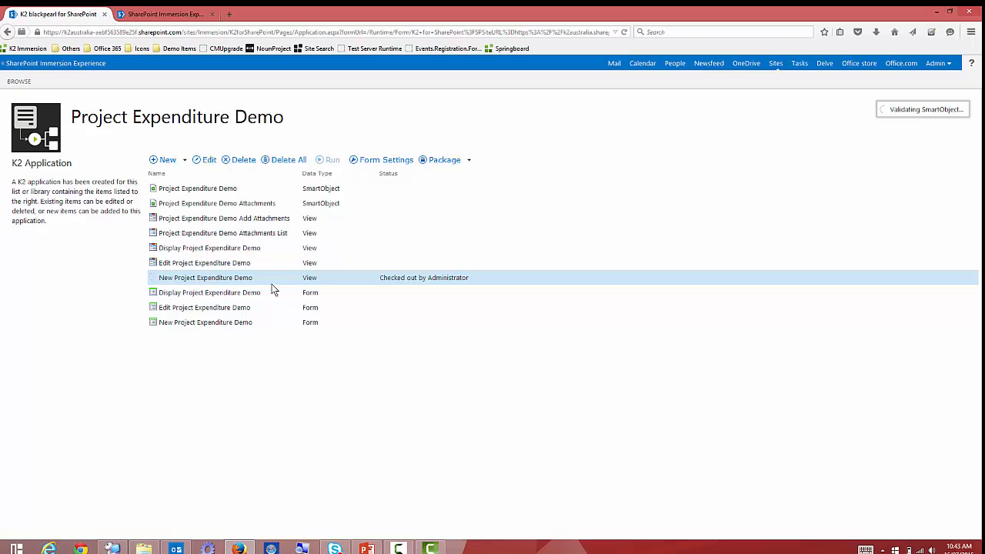
pyautogui.click(163, 14)
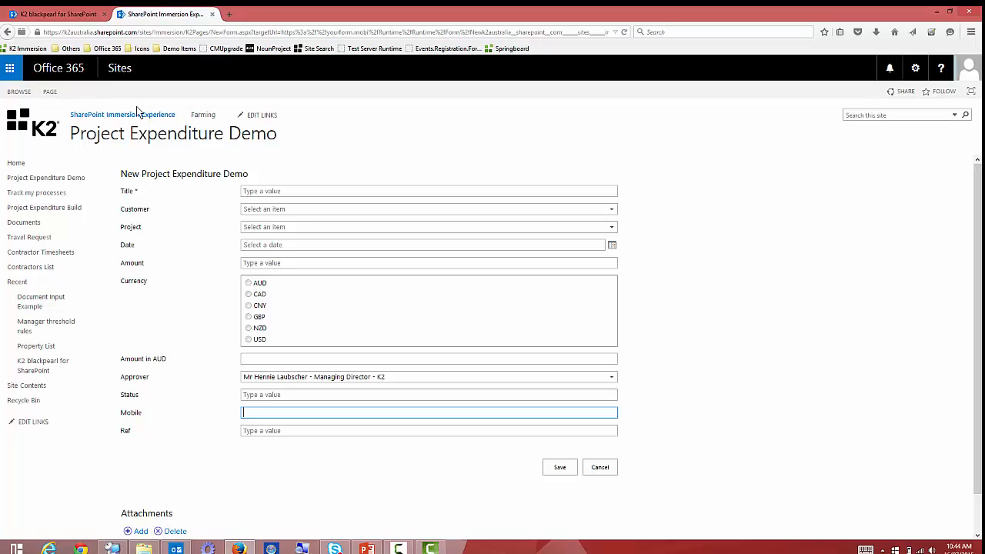
# Save a copy of New Project Expenditure Demo as 'New Project Expenditure Demo - external' and open it for editing.
pyautogui.click(80, 17)
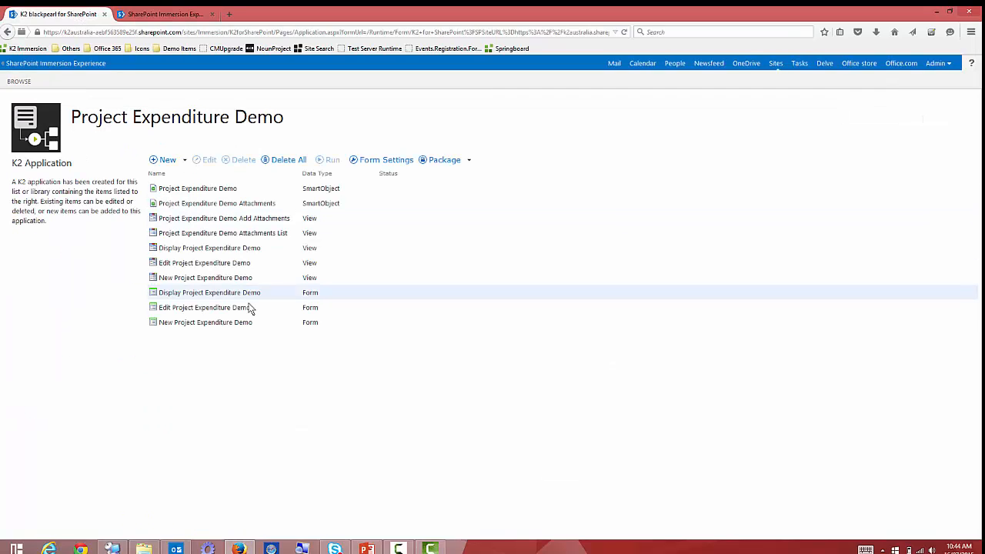
pyautogui.click(214, 325)
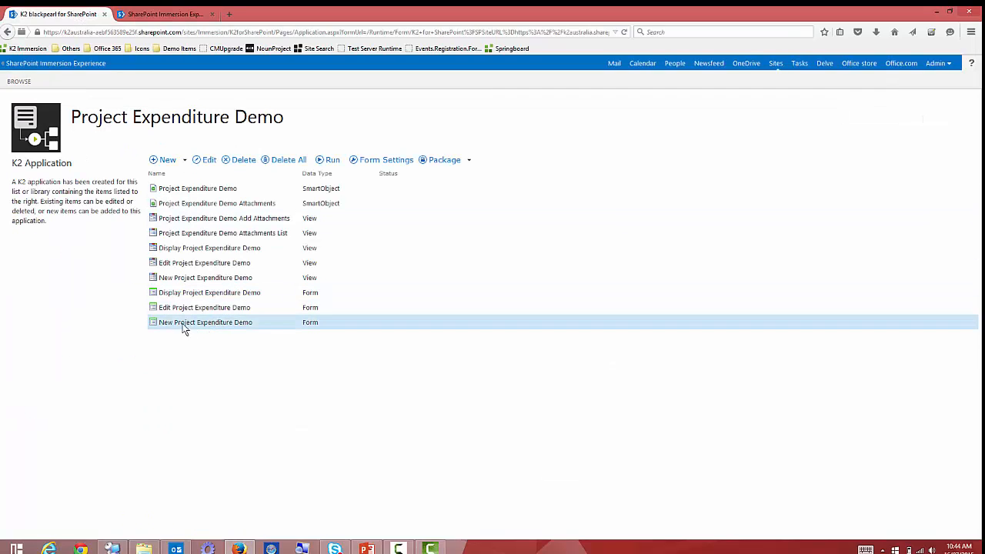
pyautogui.rightClick(233, 326)
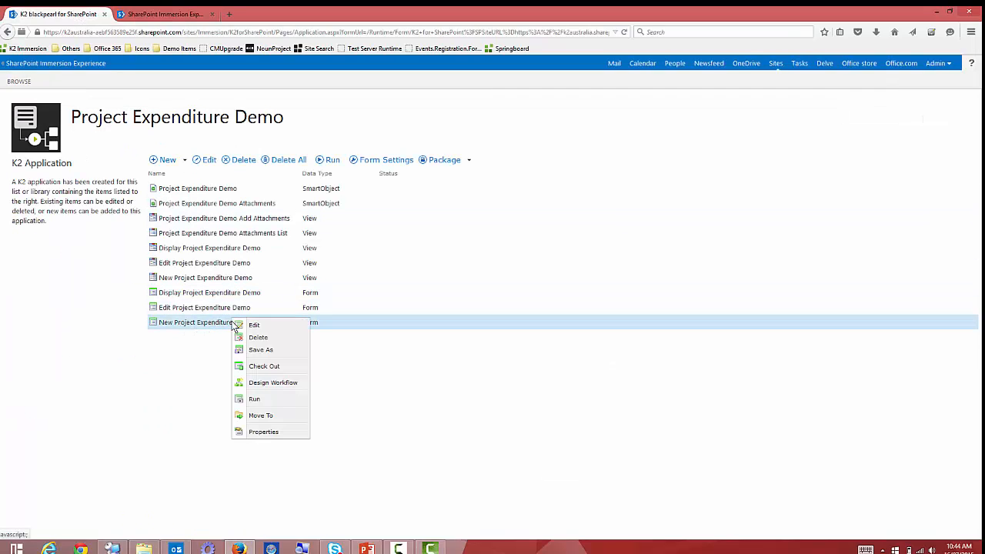
pyautogui.click(261, 350)
pyautogui.click(564, 254)
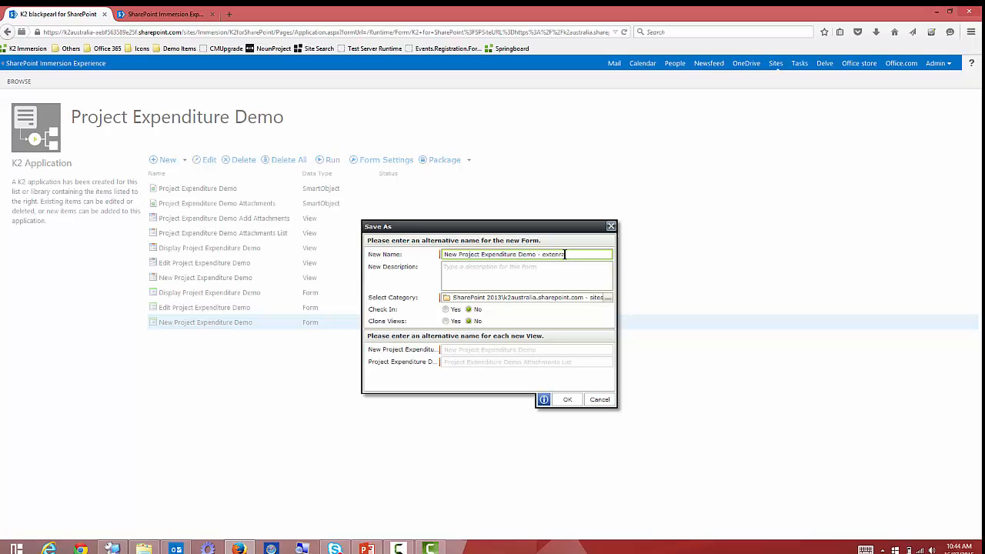
pyautogui.click(570, 399)
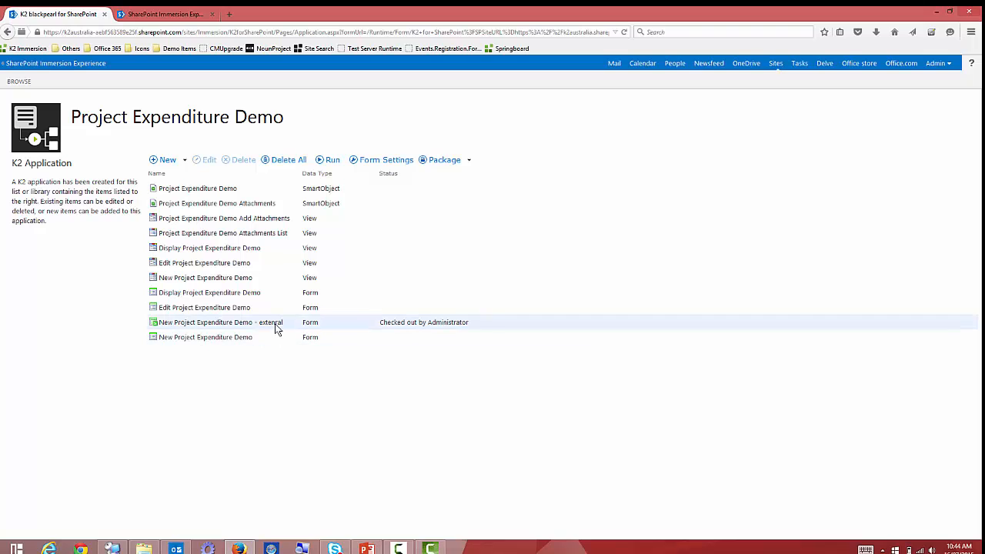
pyautogui.rightClick(276, 325)
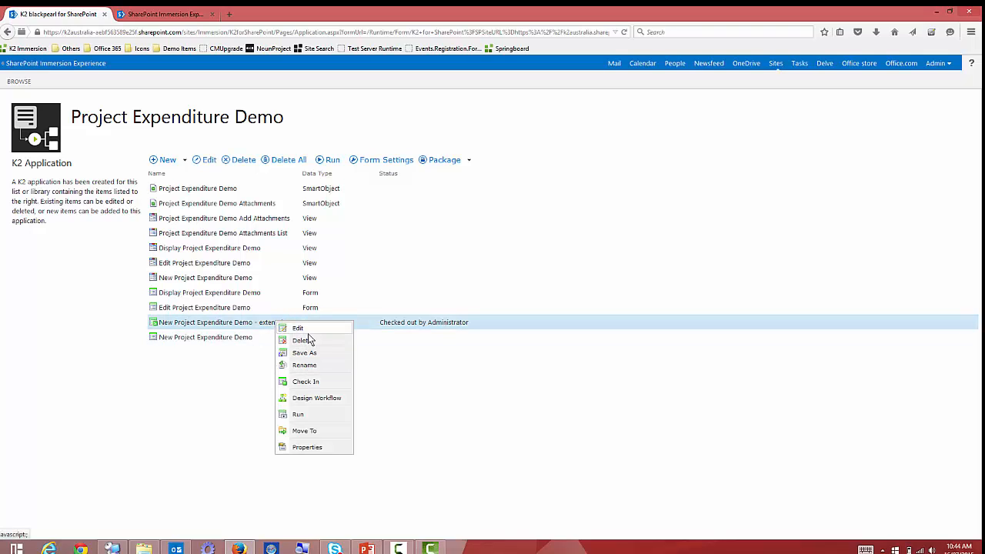
pyautogui.click(297, 328)
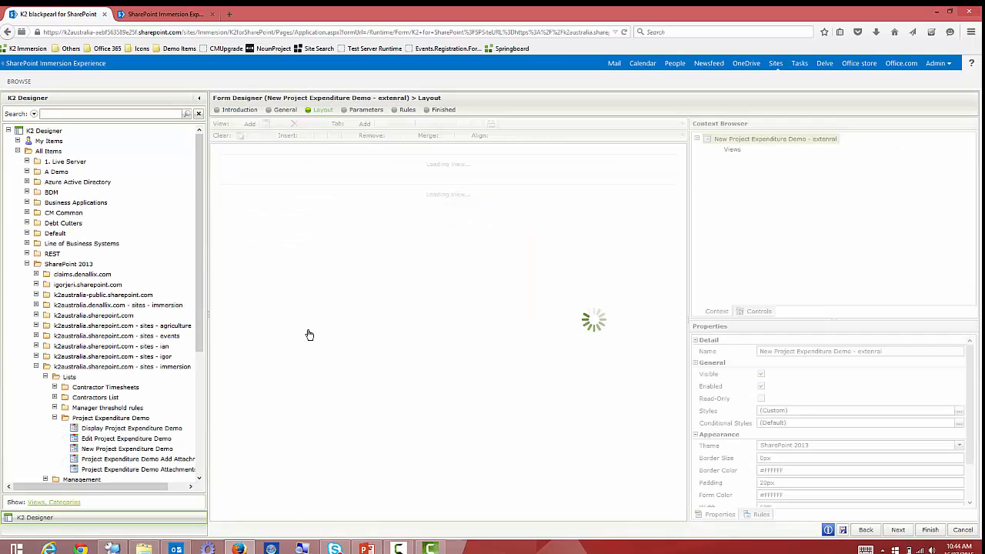
# Delete the Attachments list view from the external form.
pyautogui.click(425, 432)
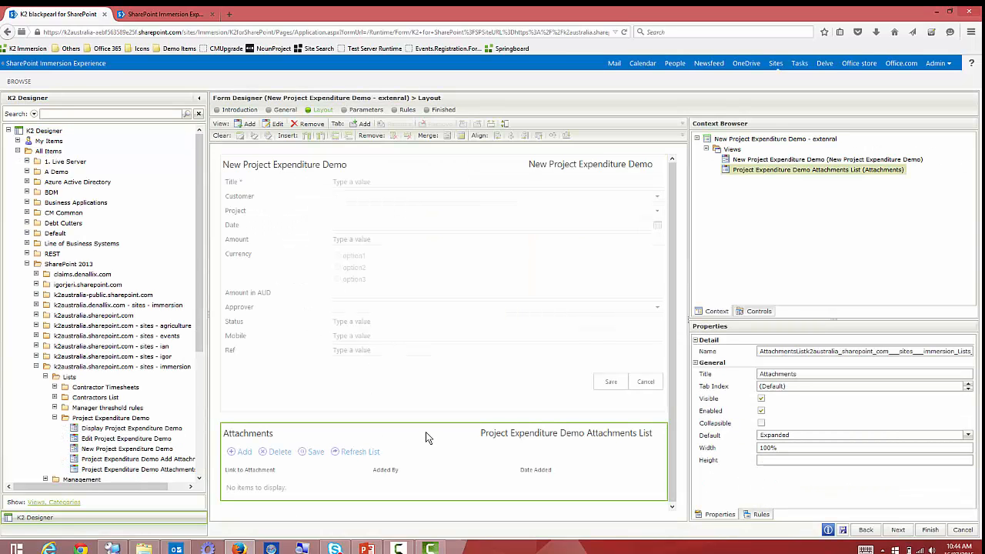
pyautogui.press('Delete')
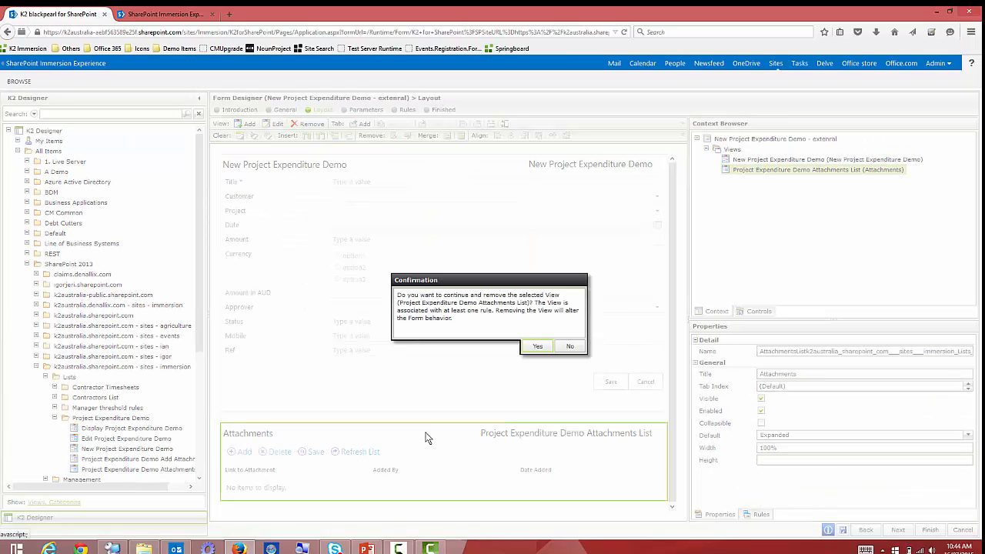
pyautogui.click(537, 346)
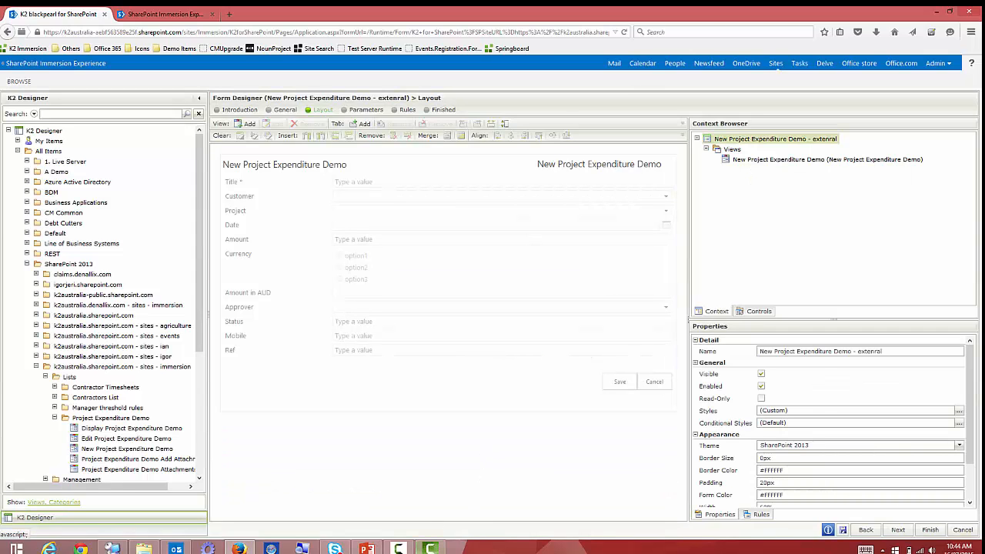
# Apply the Lithium theme to the external form.
pyautogui.click(398, 549)
pyautogui.click(806, 363)
pyautogui.click(819, 445)
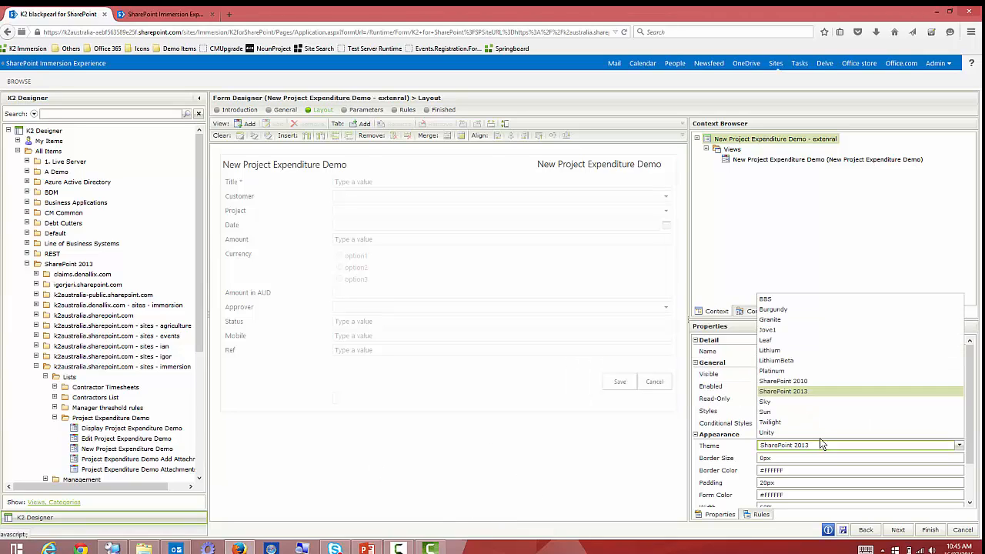
pyautogui.click(786, 351)
# Set form width to 100%, minimum form width 800px and maximum form width 300px.
pyautogui.scroll(-1, 815, 474)
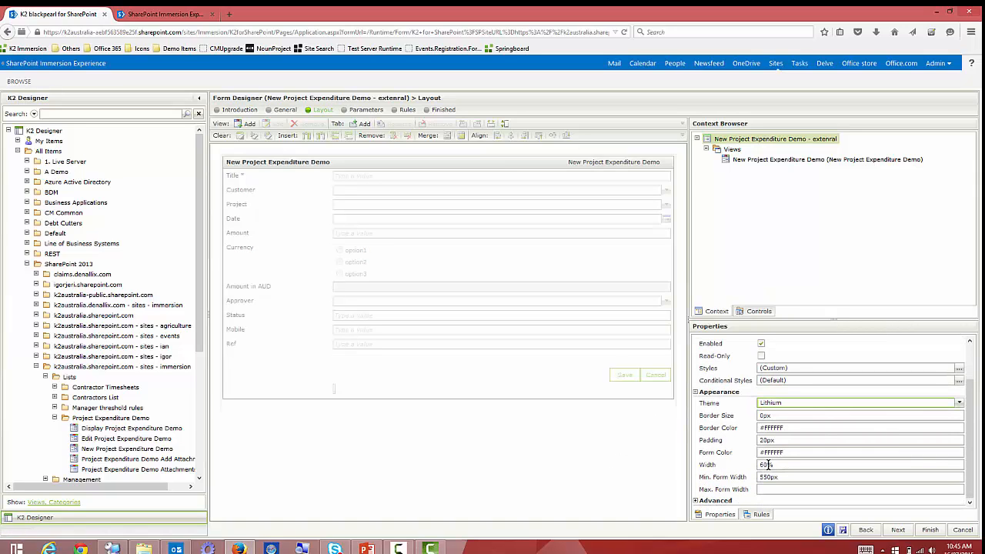
pyautogui.click(720, 466)
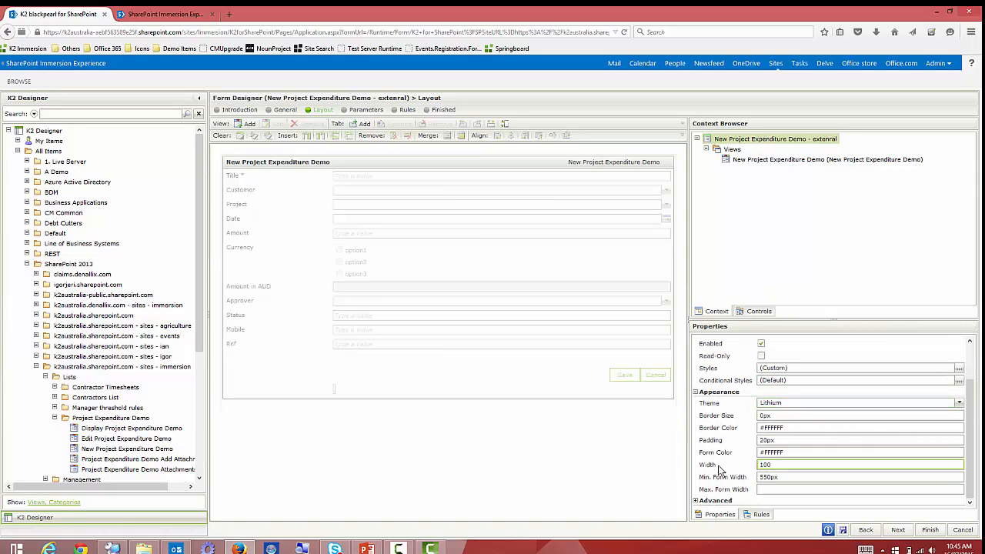
pyautogui.write('100%')
pyautogui.click(707, 480)
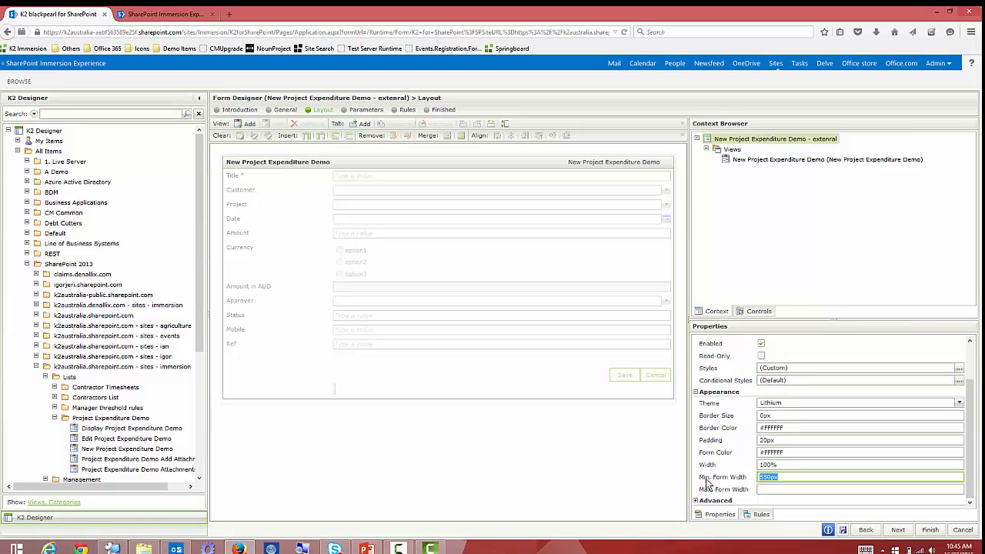
pyautogui.click(778, 490)
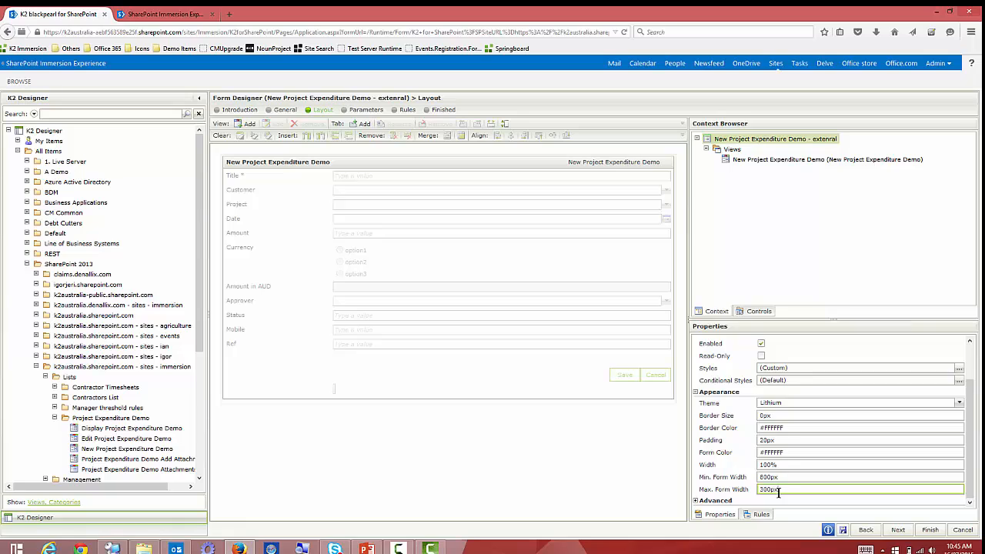
pyautogui.click(492, 480)
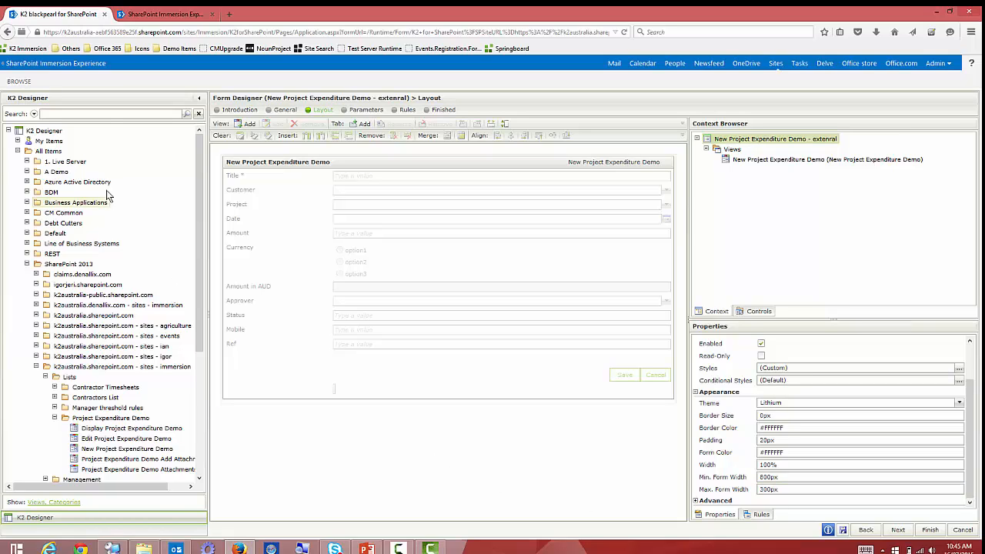
pyautogui.click(108, 113)
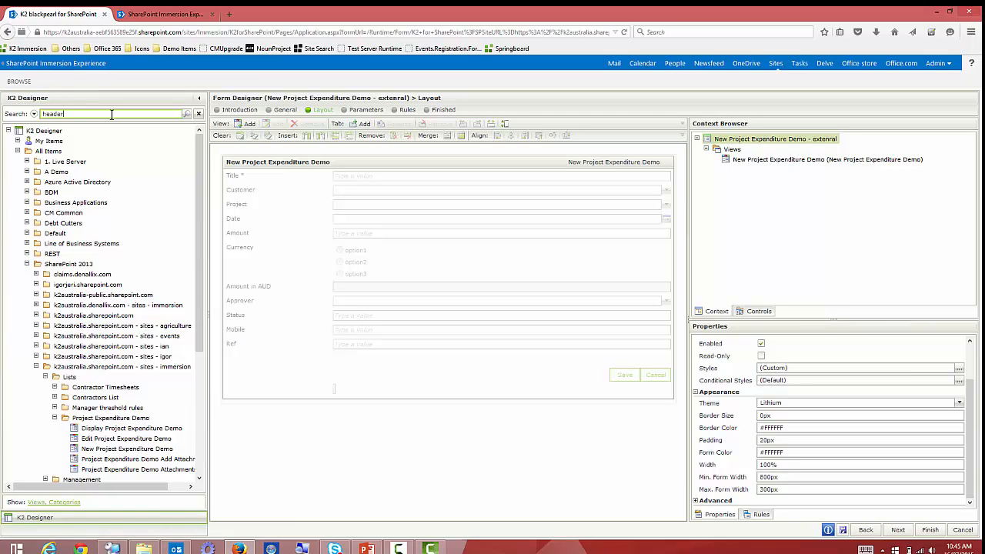
# Search for header views and insert the external customer header view above the form.
pyautogui.press('Return')
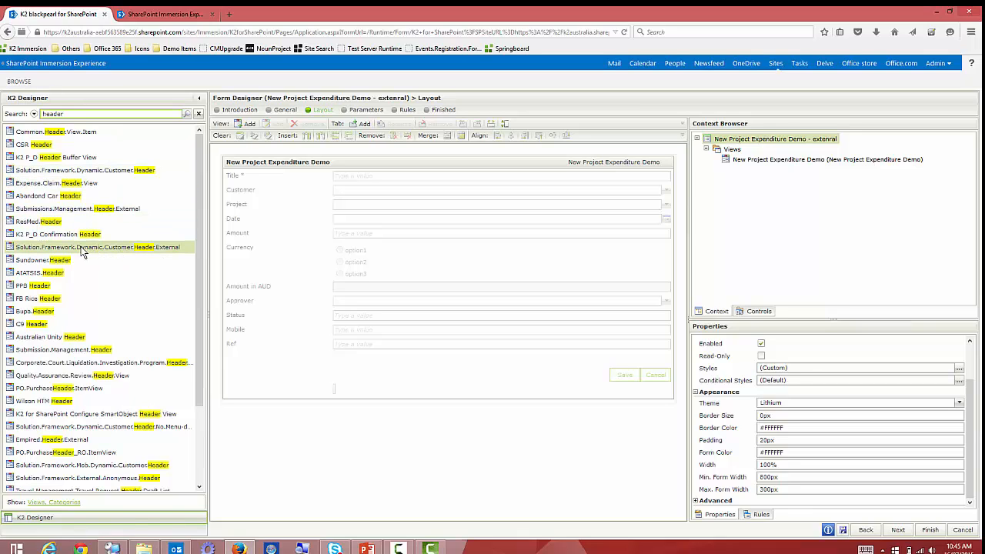
pyautogui.moveTo(243, 222); pyautogui.dragTo(277, 165)
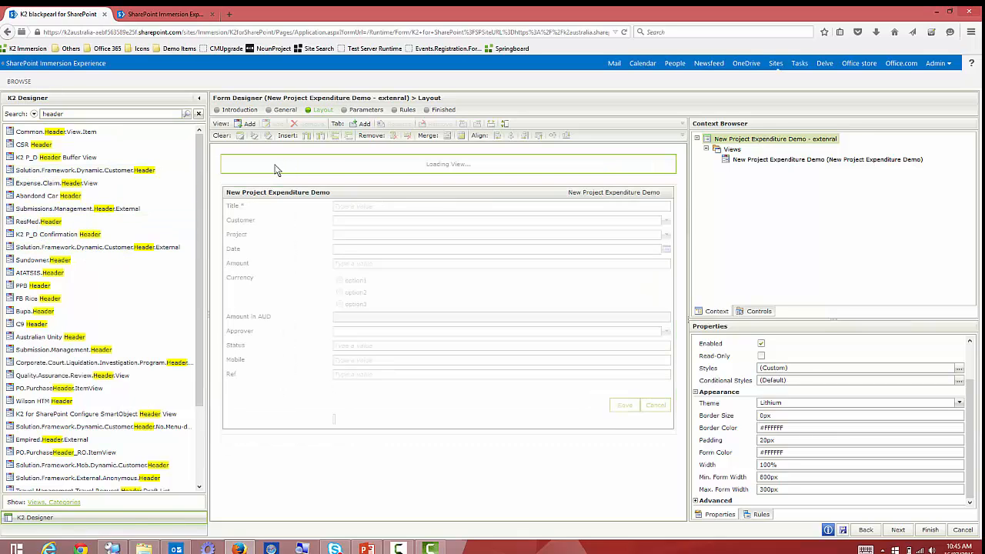
pyautogui.click(198, 114)
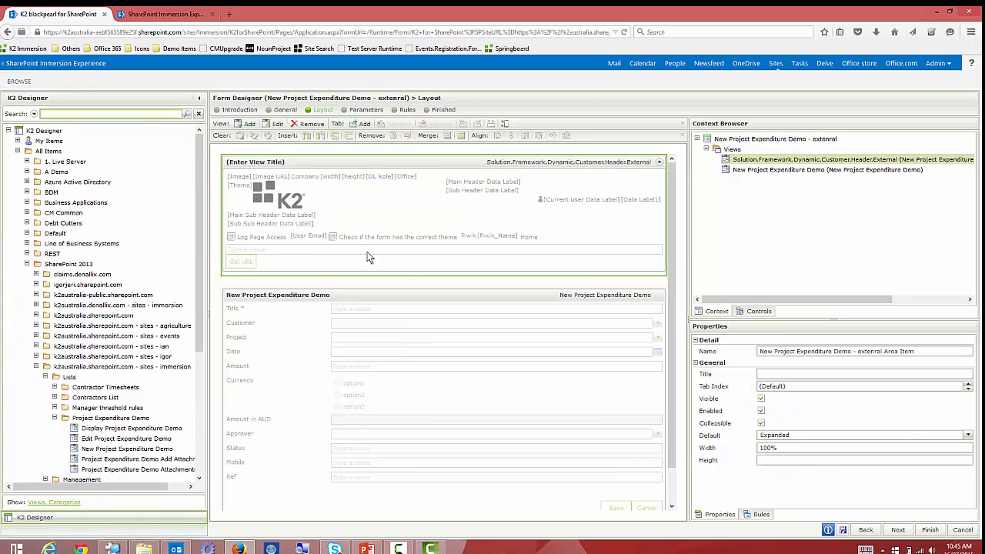
# Enable Anonymous Access in the form's advanced properties and finish the form design.
pyautogui.click(252, 283)
pyautogui.scroll(-3, 300, 303)
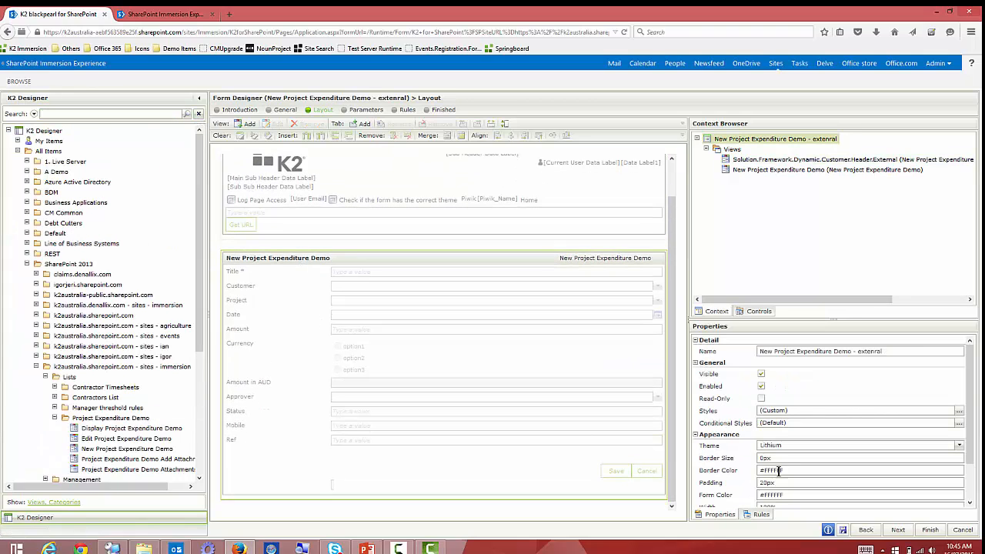
pyautogui.scroll(-3, 779, 471)
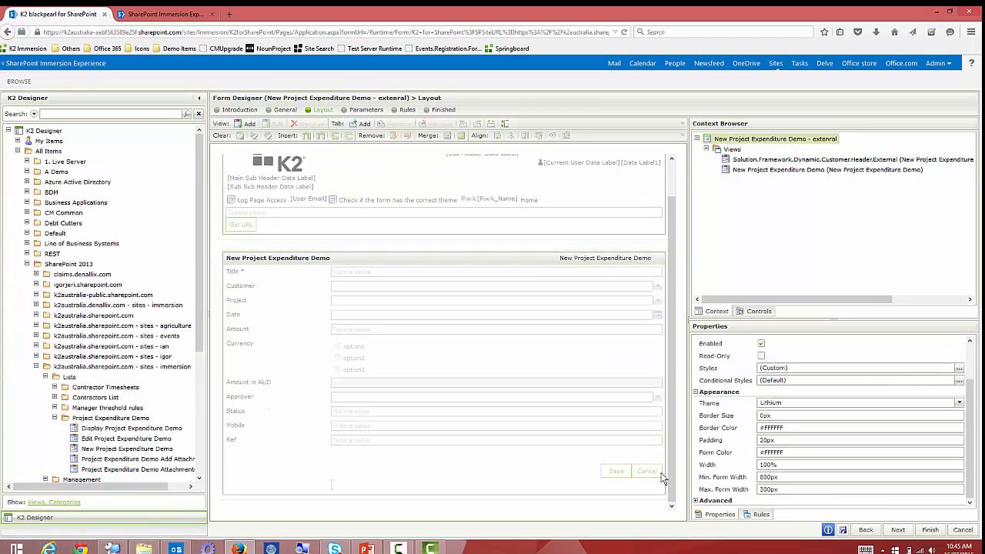
pyautogui.click(695, 500)
pyautogui.scroll(-2, 739, 481)
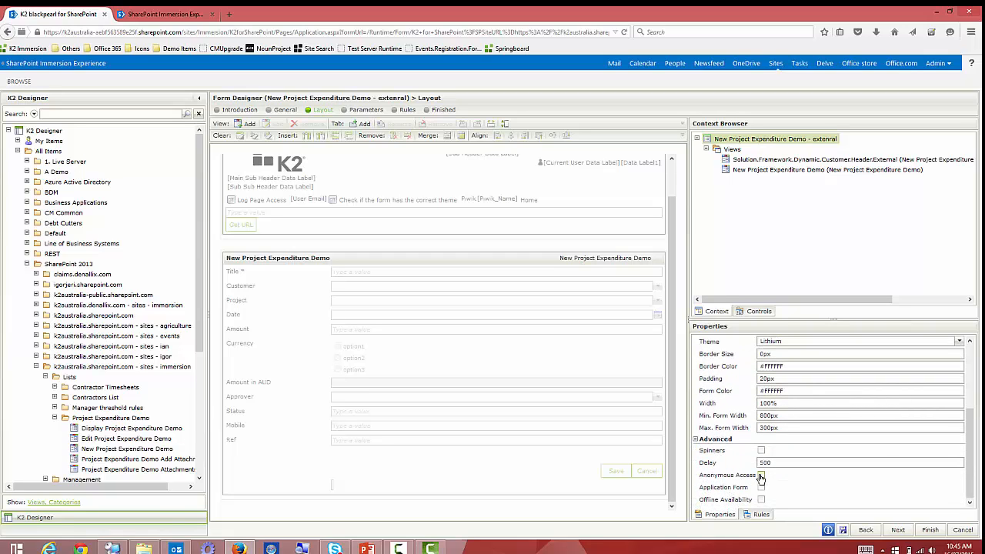
pyautogui.click(761, 476)
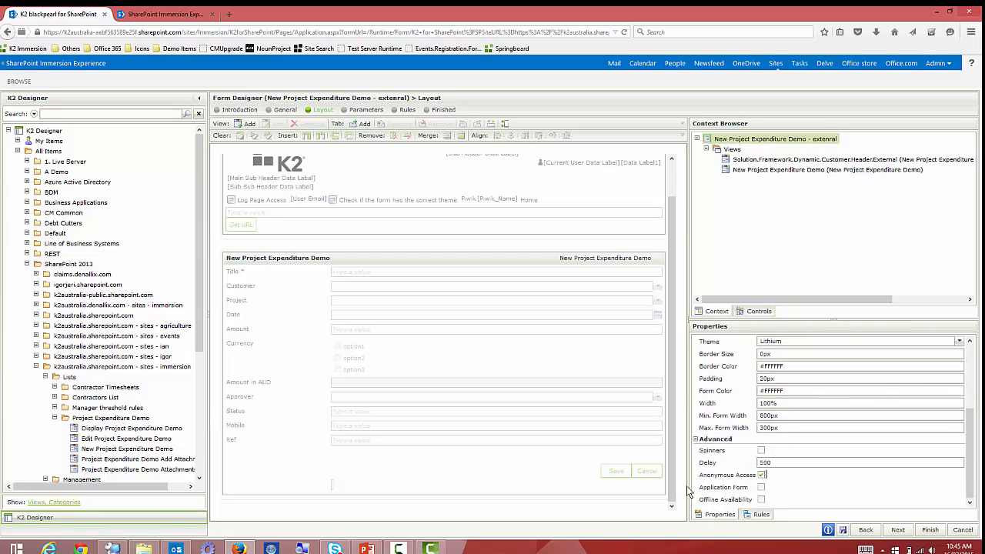
pyautogui.click(930, 531)
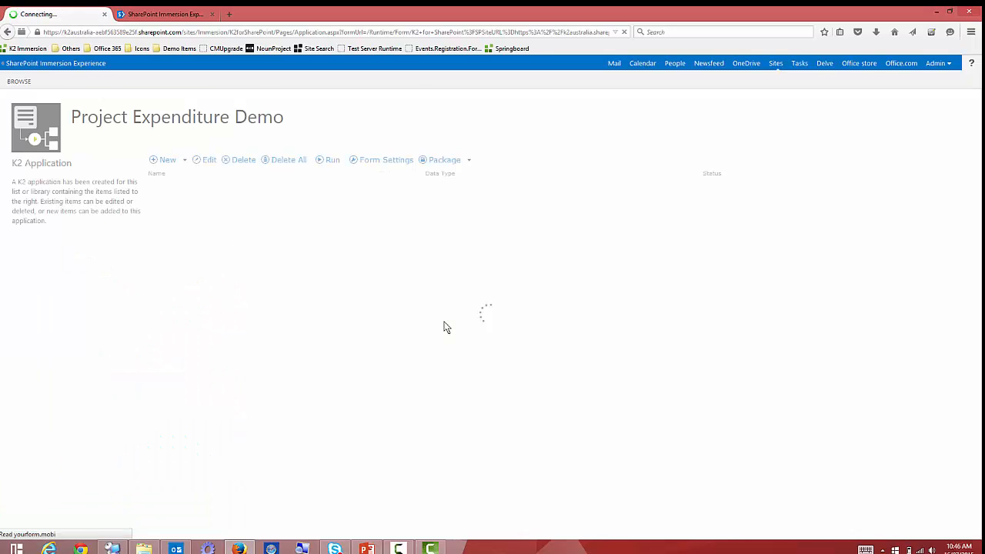
# Check in the external form and run it in a new browser tab.
pyautogui.rightClick(261, 328)
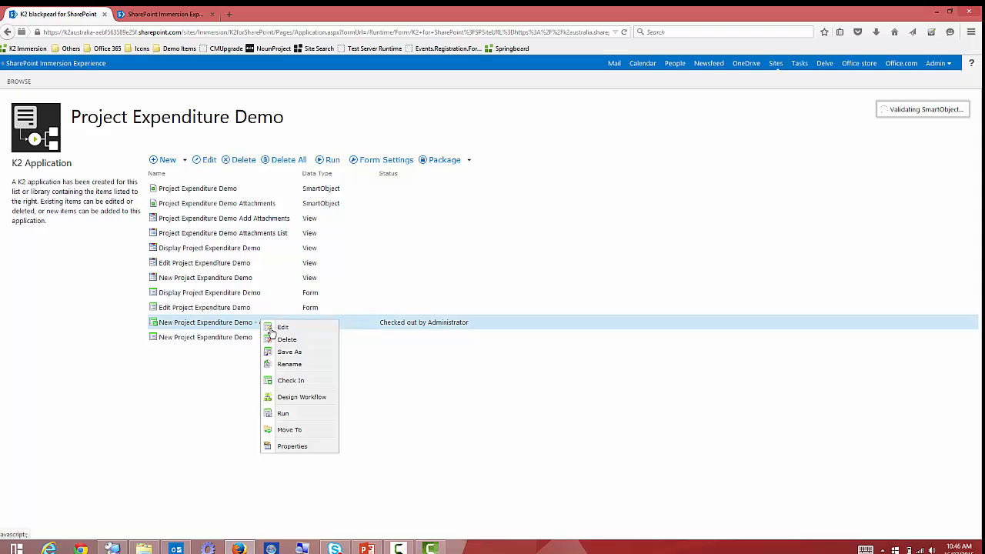
pyautogui.click(300, 385)
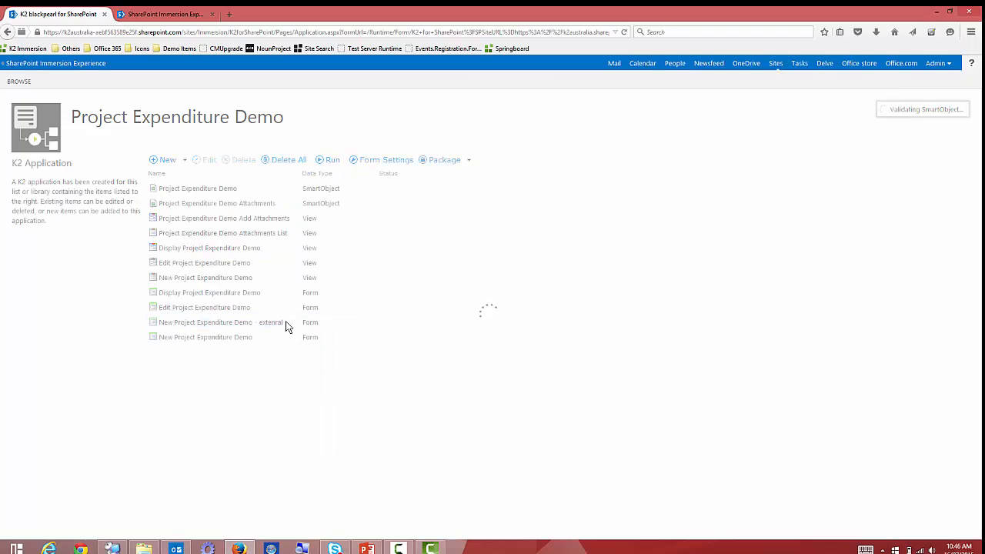
pyautogui.rightClick(274, 323)
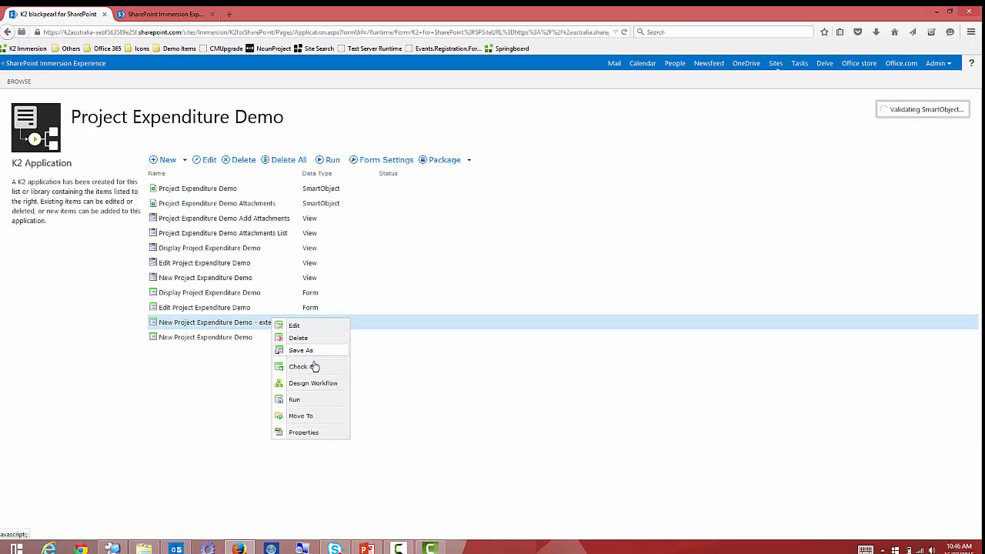
pyautogui.click(313, 402)
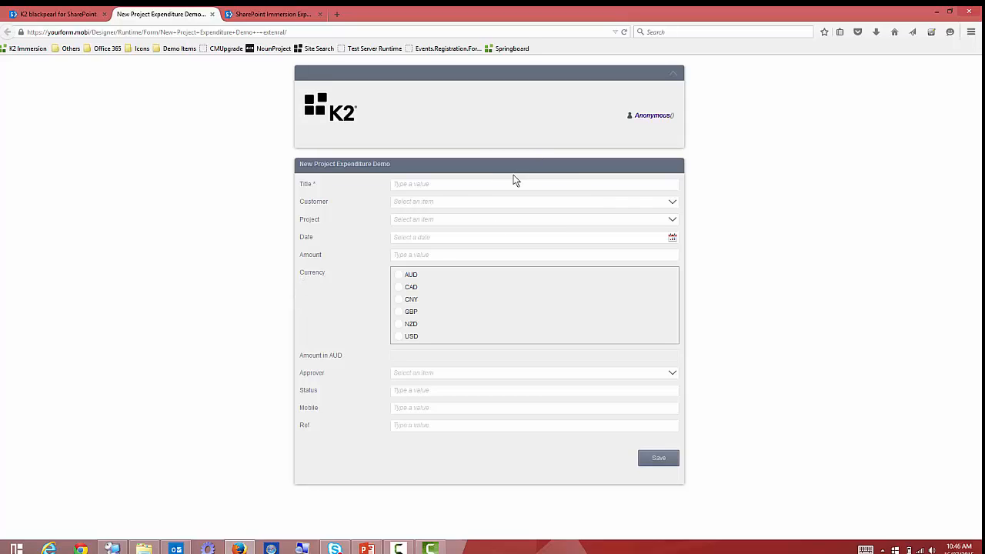
# Enter Title 'Test 1046', customer South Mine, project Mine Shaft - In Process, date 7/16/2015.
pyautogui.click(459, 185)
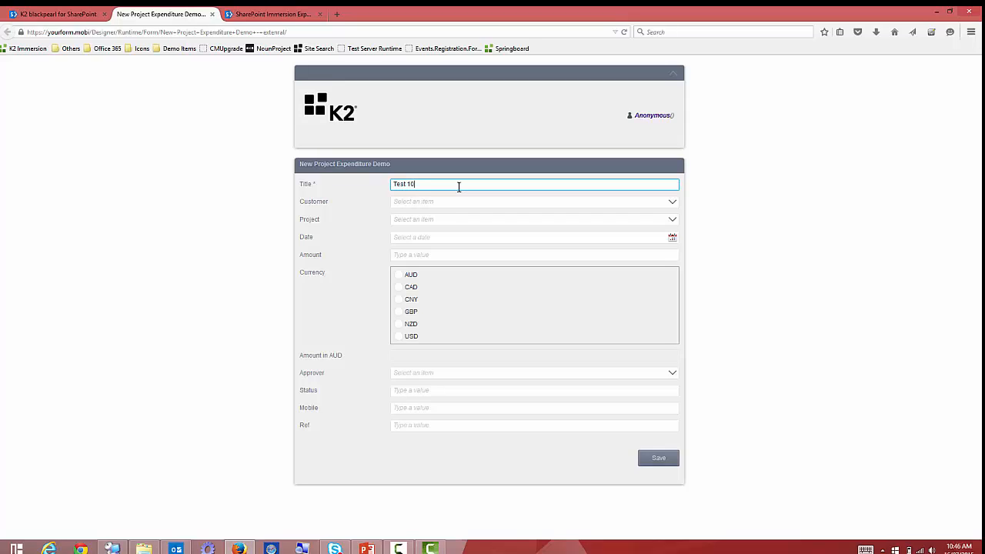
pyautogui.write('Test 1046')
pyautogui.click(436, 203)
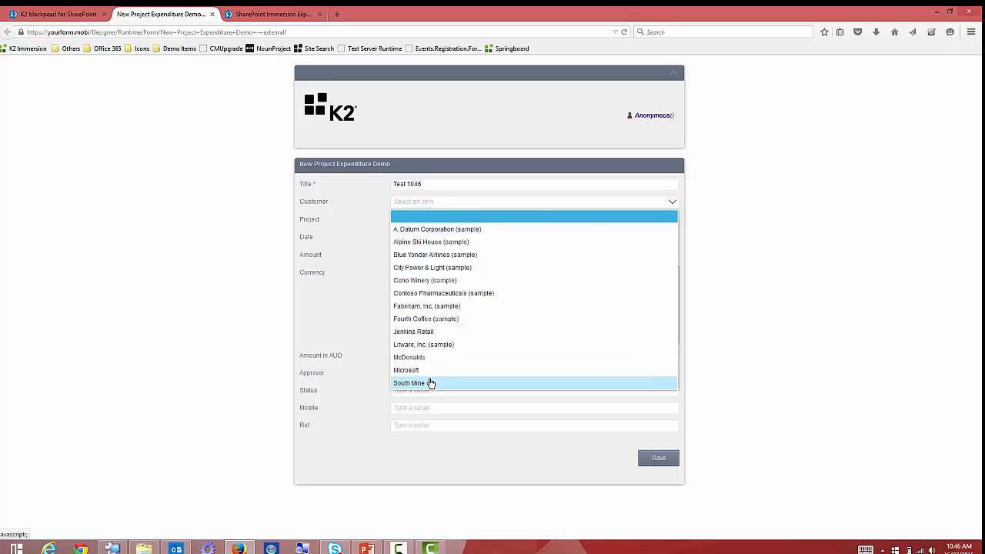
pyautogui.click(431, 380)
pyautogui.click(433, 221)
pyautogui.click(433, 244)
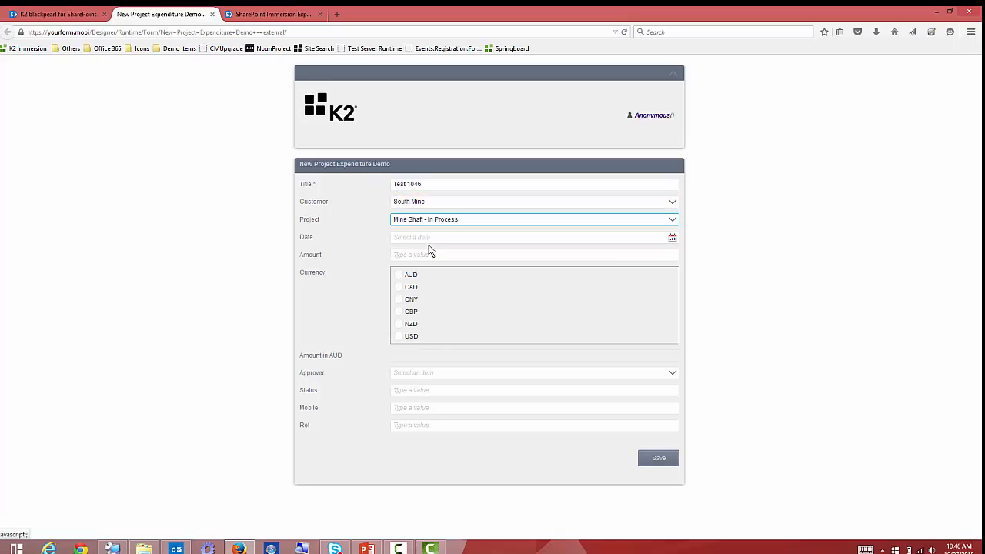
pyautogui.click(671, 237)
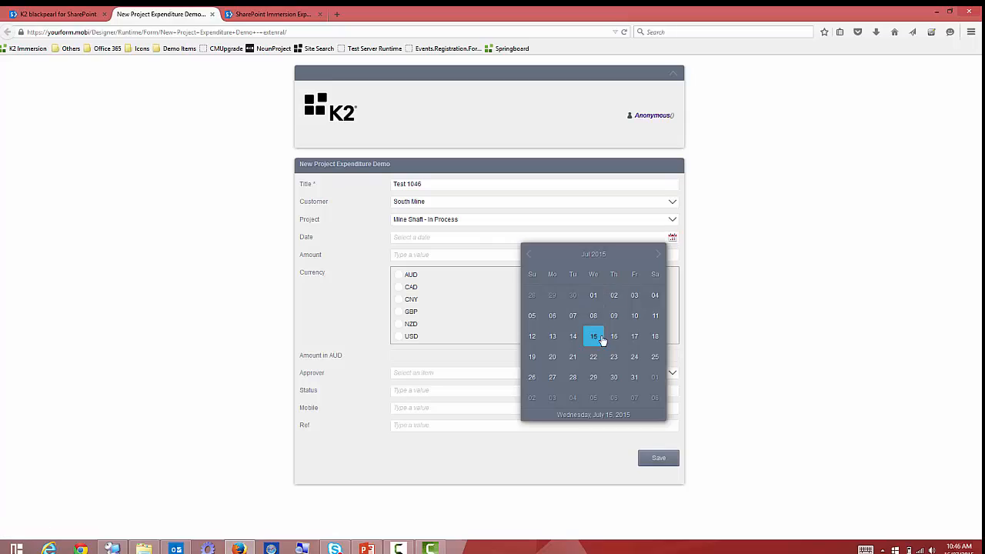
pyautogui.click(620, 338)
# Enter a 7,000 USD amount, choose an approver, and save the expense.
pyautogui.click(448, 254)
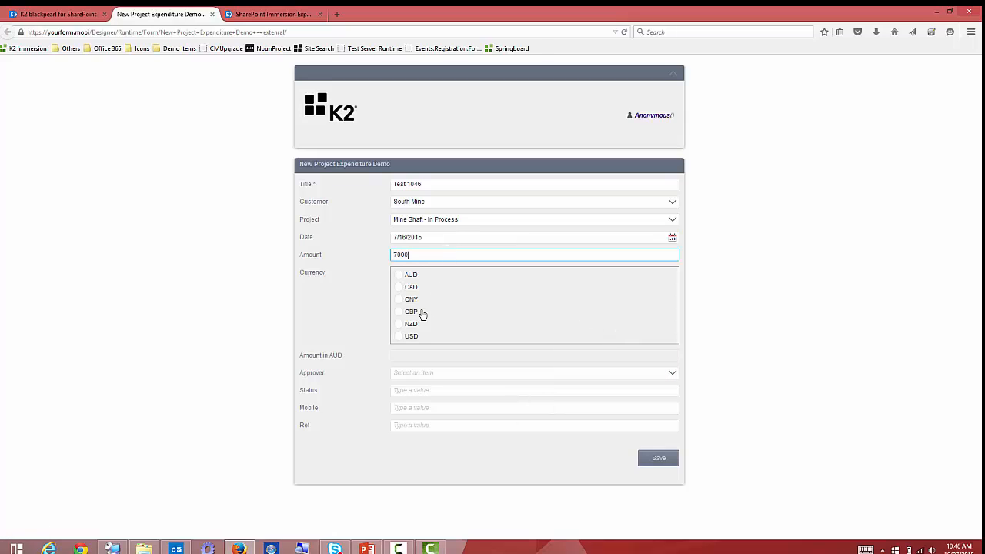
pyautogui.click(408, 337)
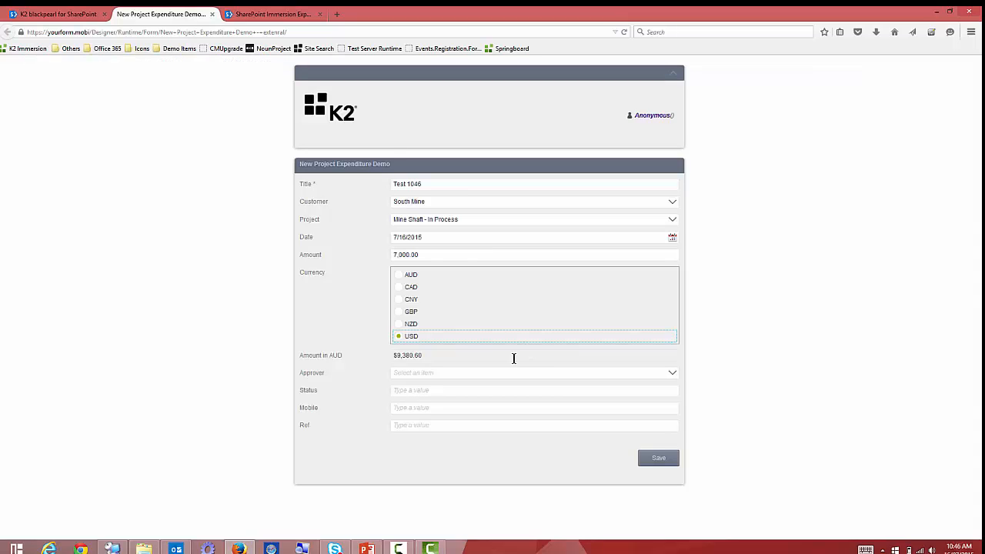
pyautogui.click(465, 376)
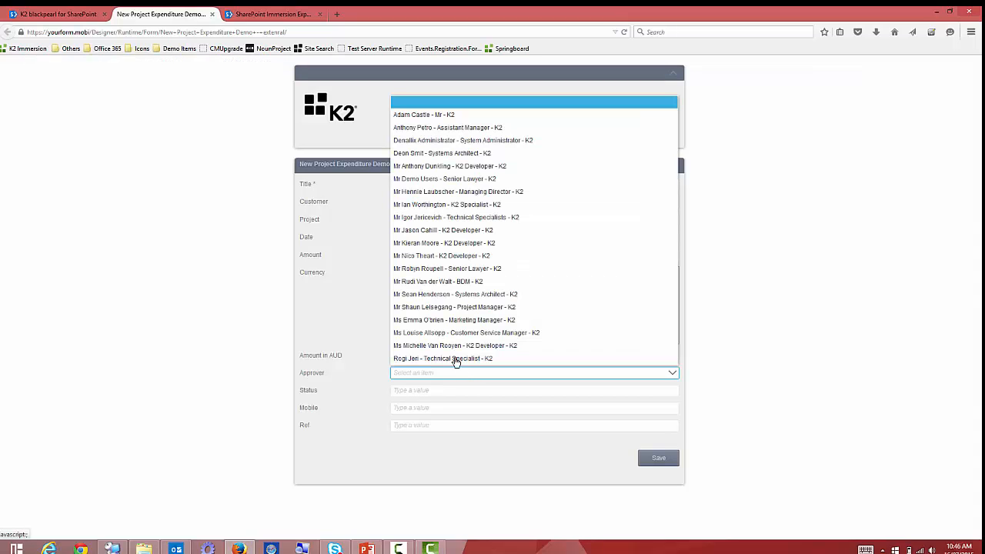
pyautogui.click(448, 219)
pyautogui.click(430, 391)
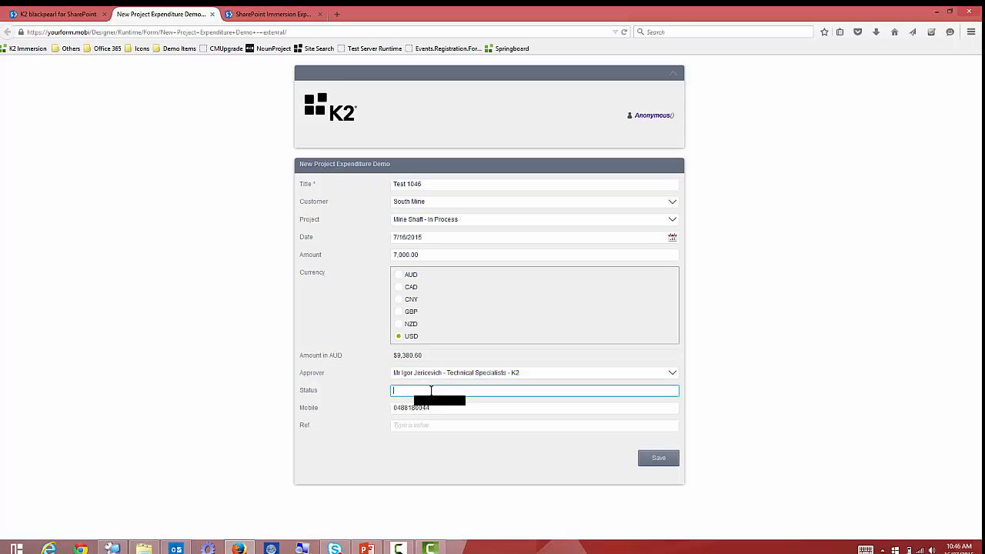
pyautogui.click(413, 426)
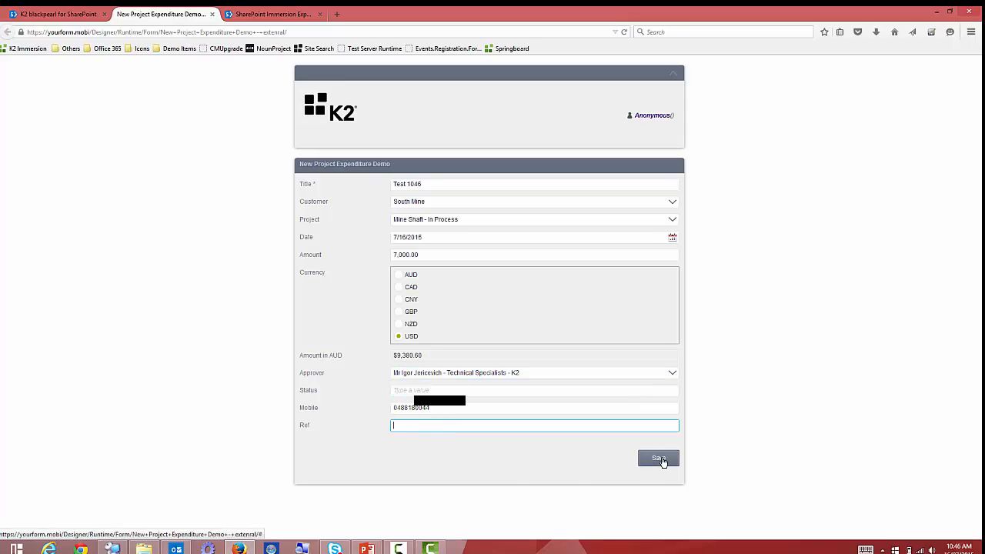
pyautogui.click(658, 465)
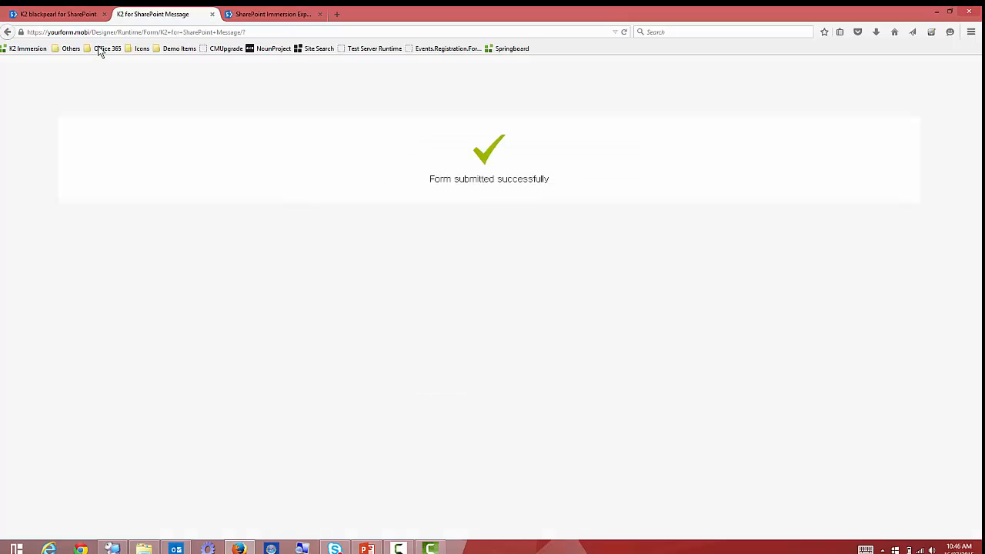
pyautogui.click(81, 16)
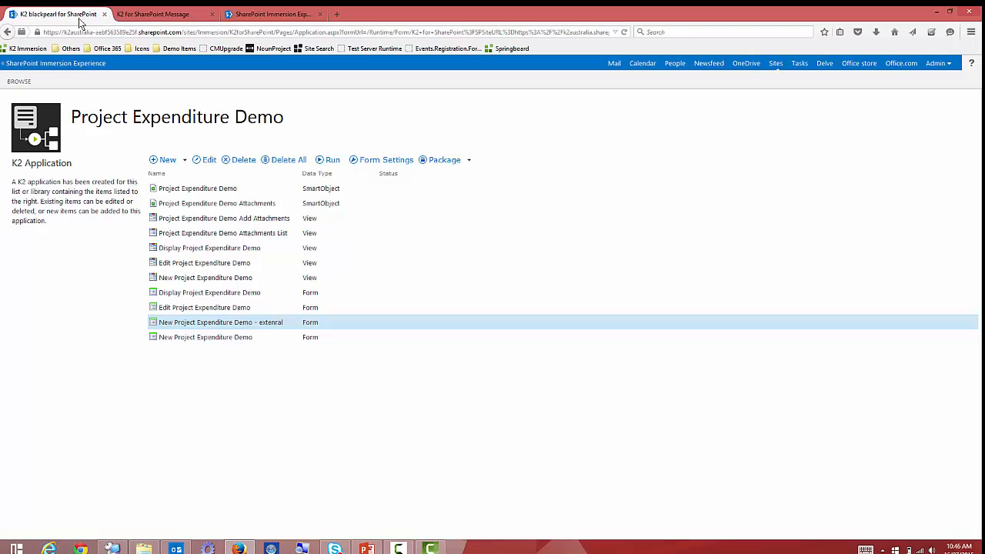
# Open the Project Expenditure Build list in SharePoint and start a new item.
pyautogui.click(259, 14)
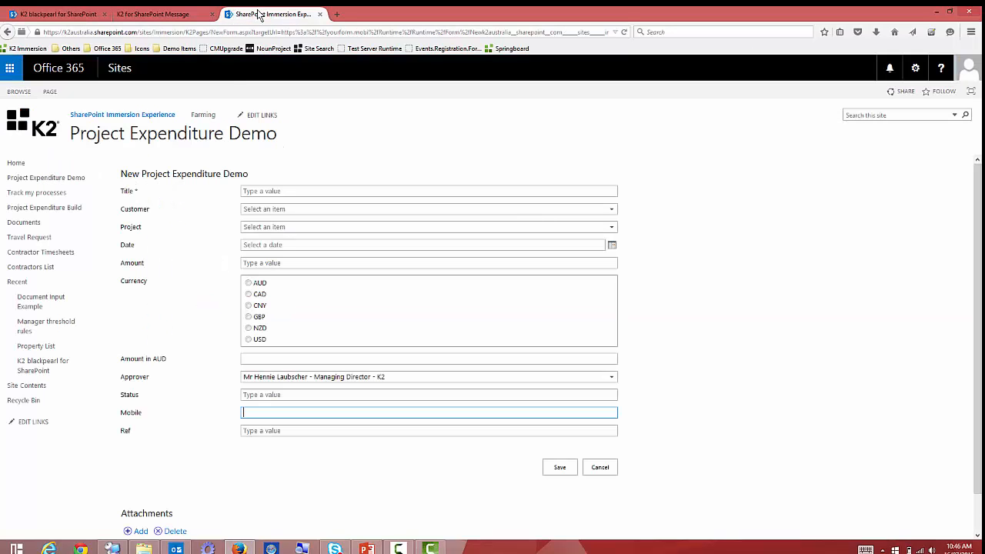
pyautogui.click(55, 213)
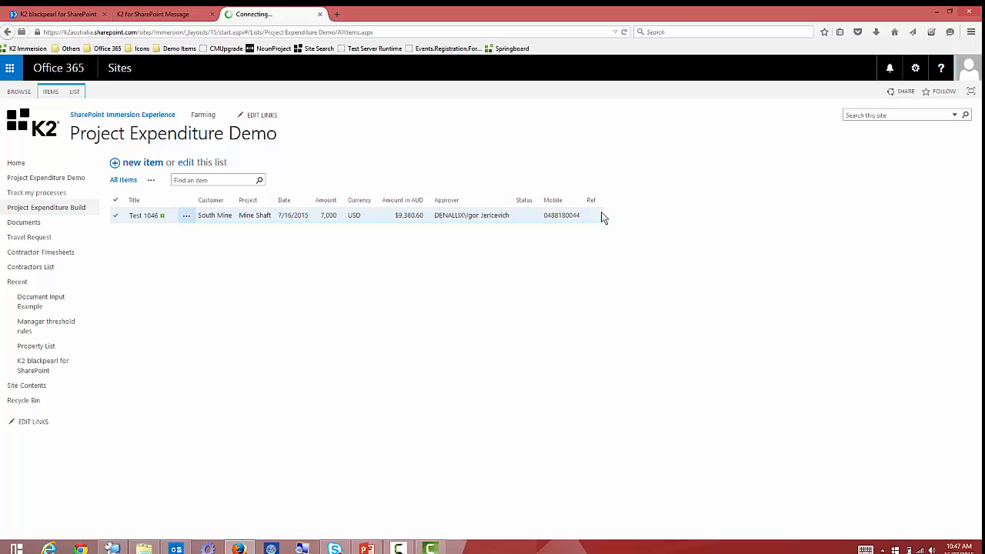
pyautogui.click(144, 166)
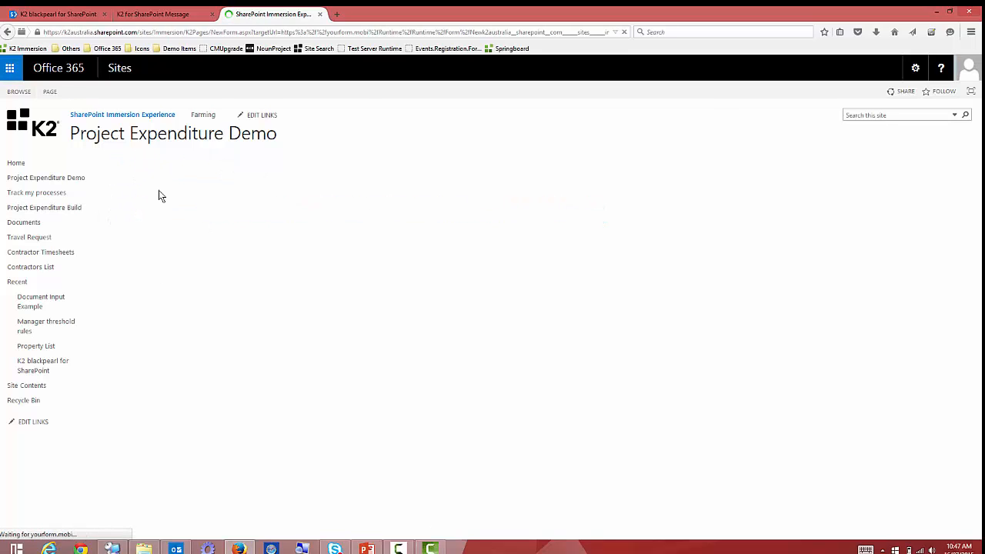
# Enter Title 'Test 1047', customer Alpine Ski House (sample), project Consolidatoin of IT systems, date 7/17/2015.
pyautogui.click(284, 191)
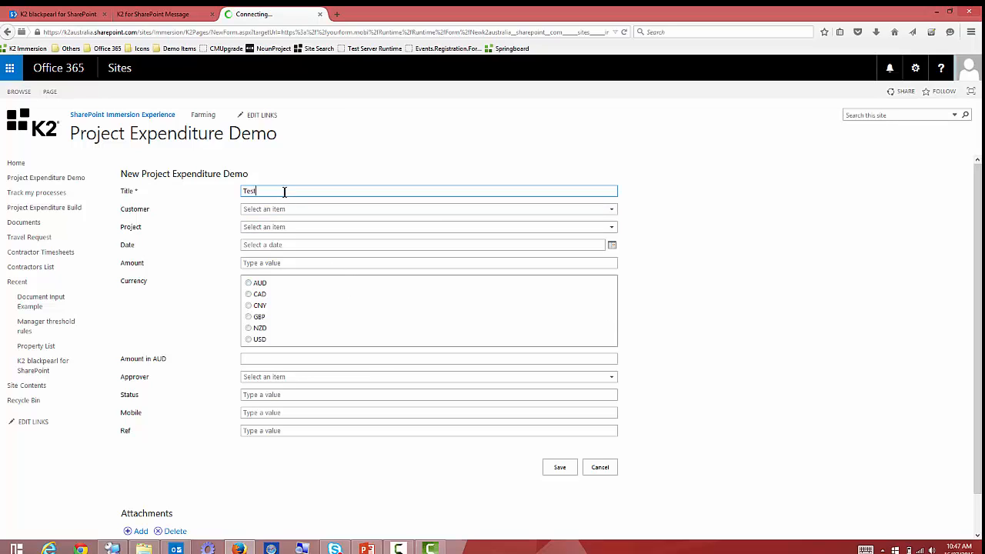
pyautogui.write('Test 1047')
pyautogui.click(294, 208)
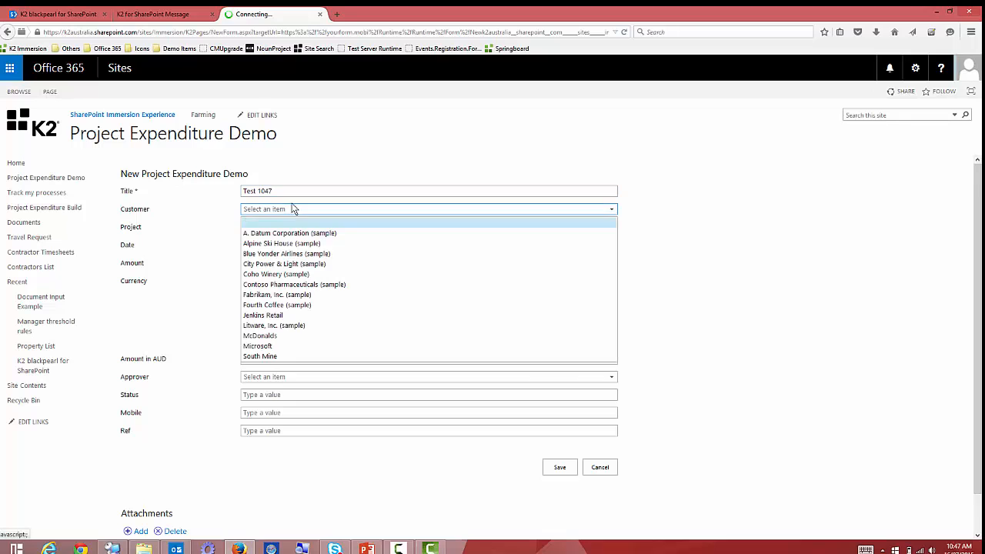
pyautogui.click(308, 233)
pyautogui.click(278, 230)
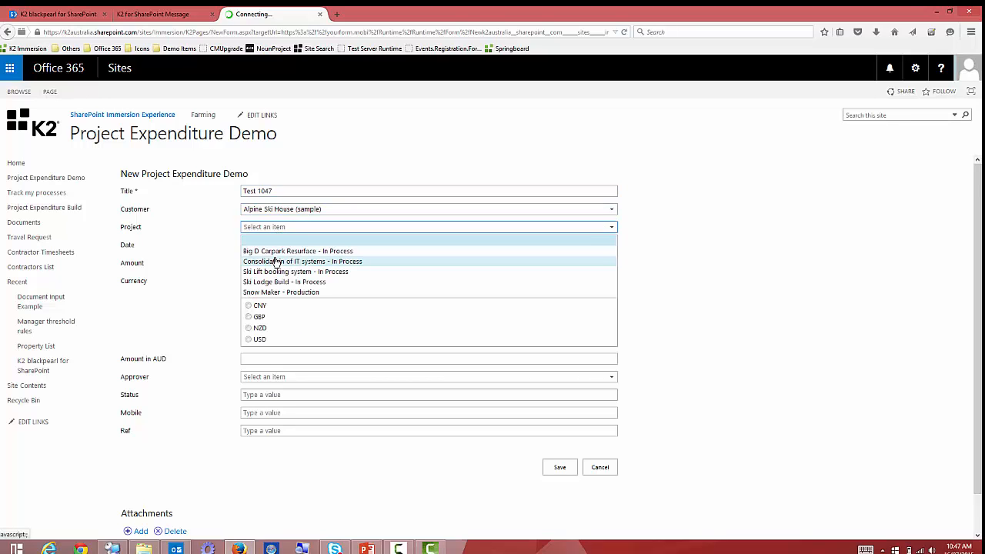
pyautogui.click(275, 257)
pyautogui.click(612, 244)
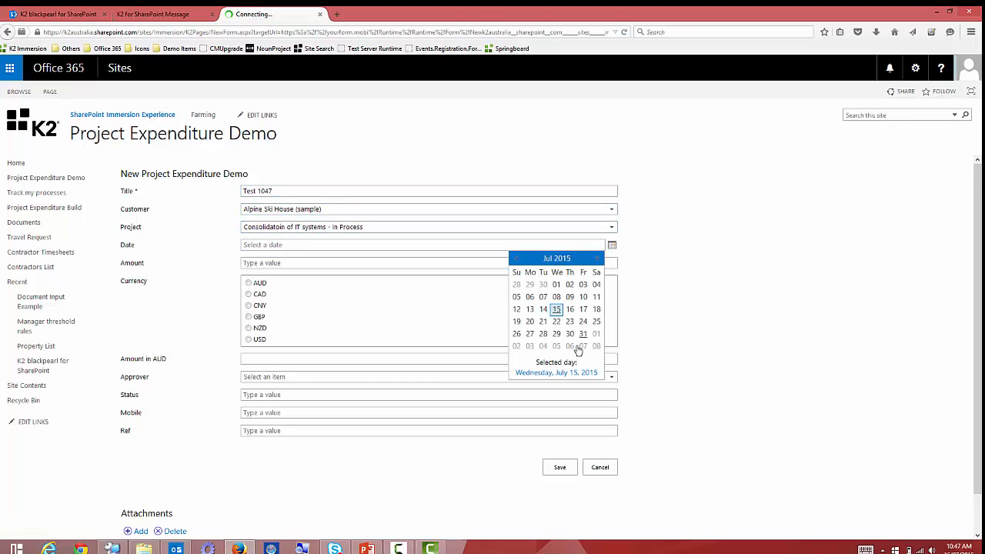
pyautogui.click(566, 310)
# Enter amount 6777 in GBP, pick an approver, and save the item.
pyautogui.click(259, 296)
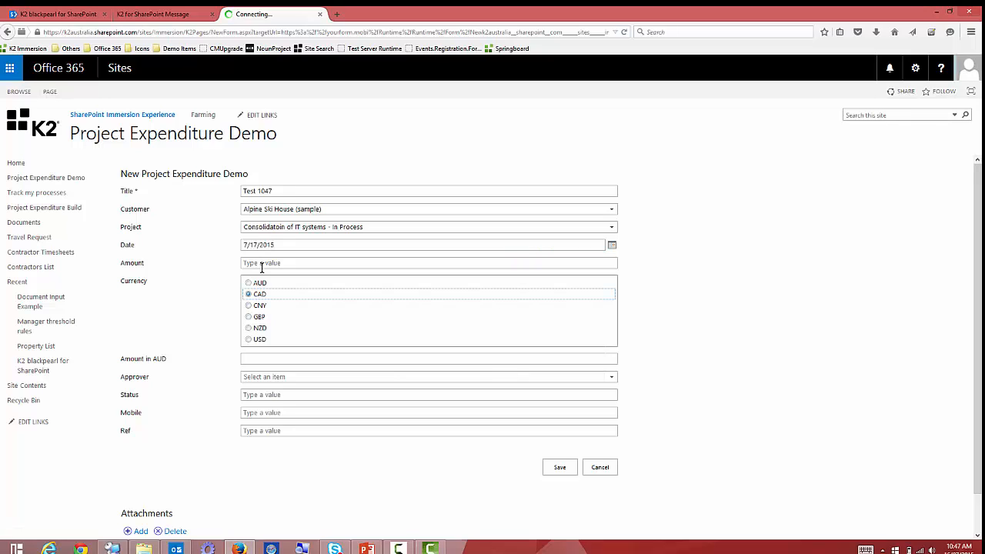
pyautogui.click(284, 269)
pyautogui.write('6777')
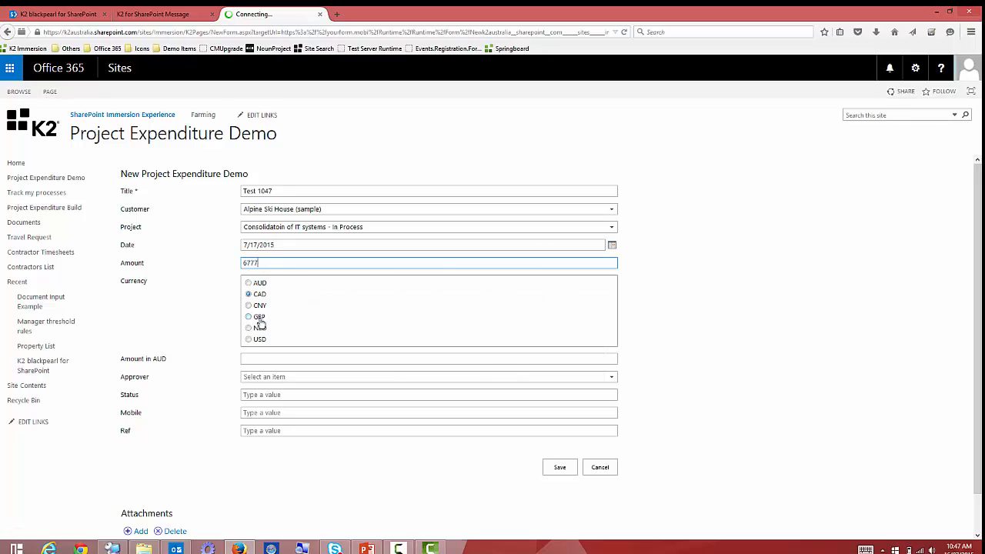
pyautogui.click(260, 318)
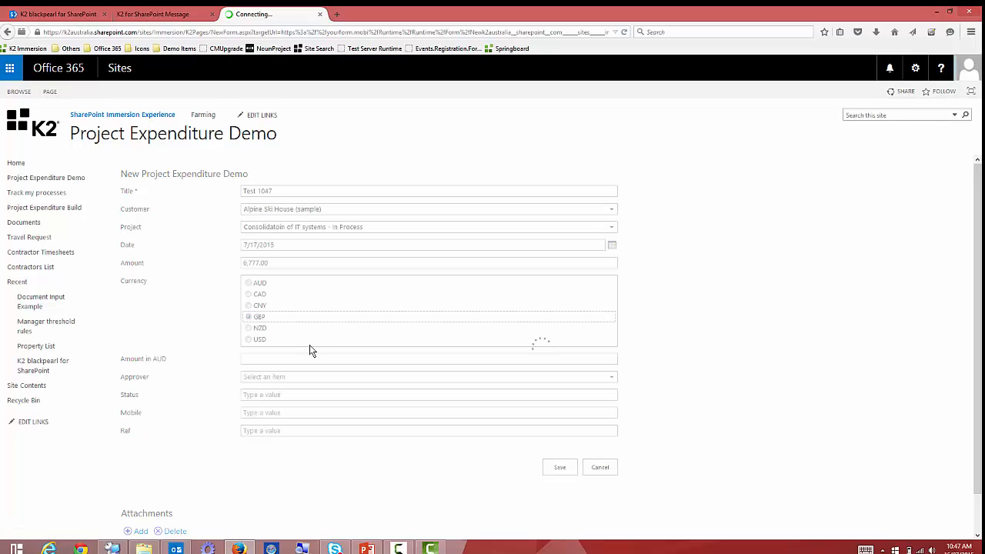
pyautogui.click(279, 376)
pyautogui.click(288, 312)
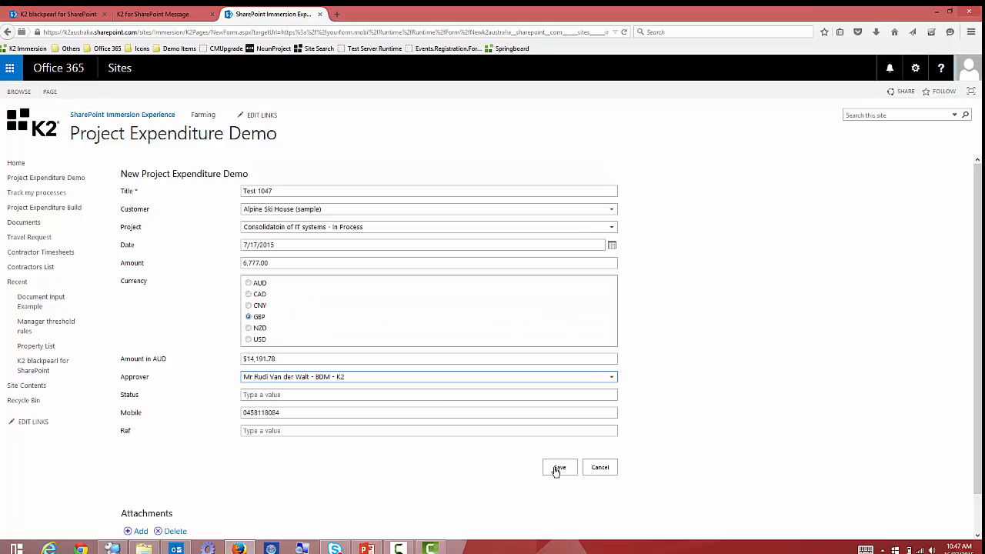
pyautogui.click(557, 467)
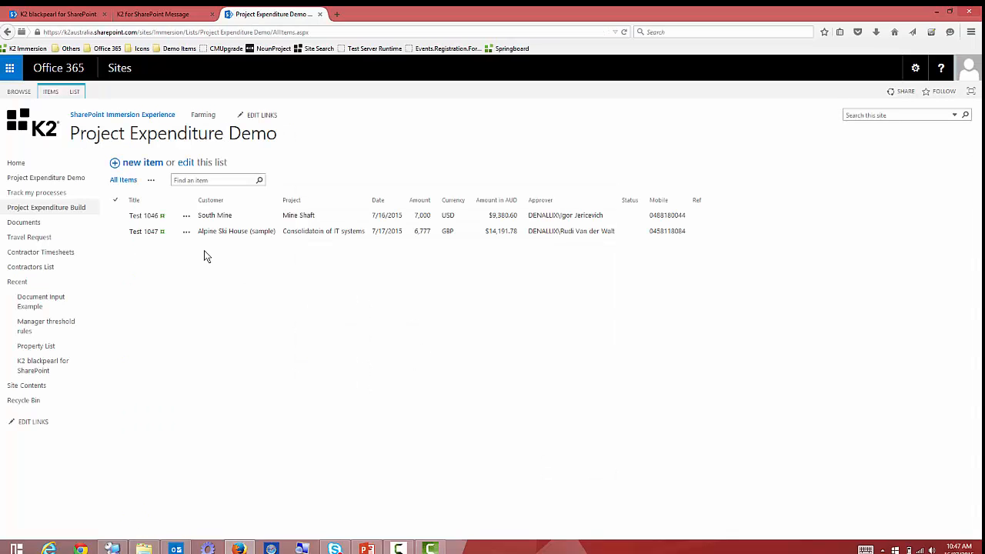
# Review the Test 1046 and Test 1047 items, then view the 'Form submitted successfully' message.
pyautogui.click(134, 217)
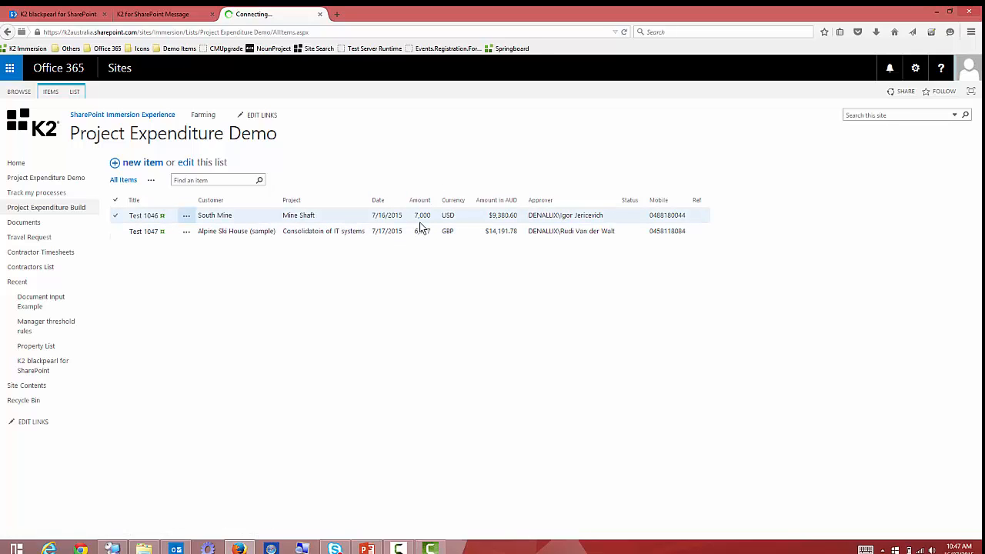
pyautogui.click(420, 230)
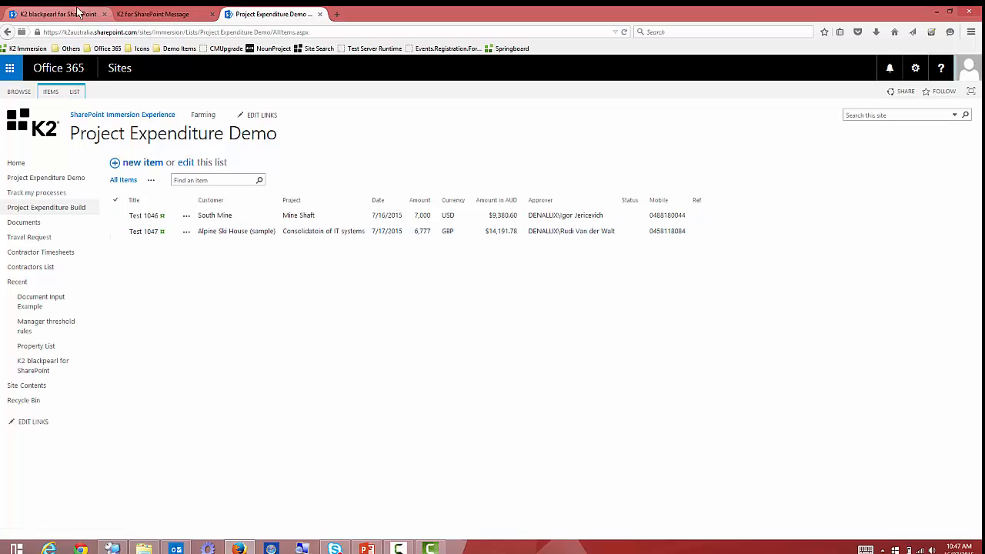
pyautogui.click(137, 20)
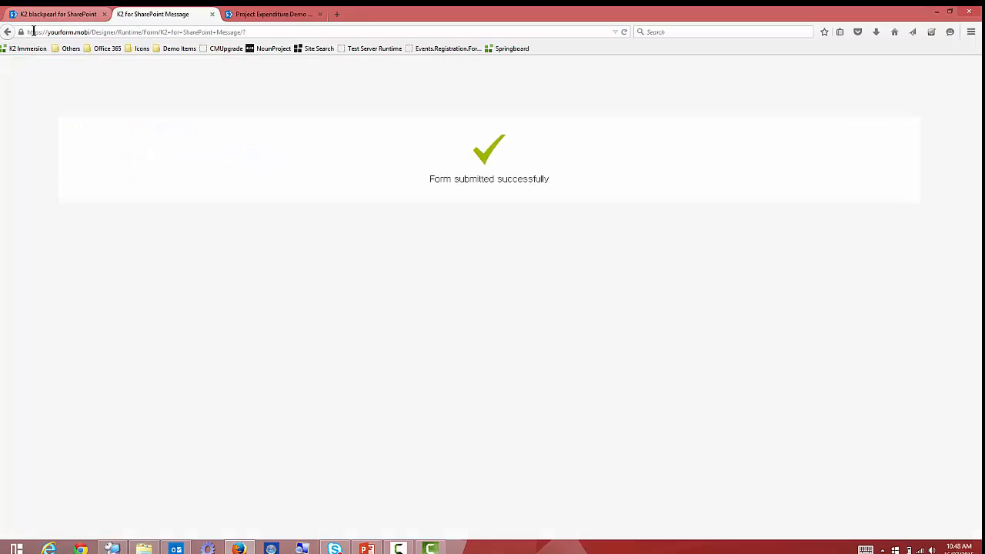
# Return to the blank external form, select its web address, and open a new tab.
pyautogui.click(7, 34)
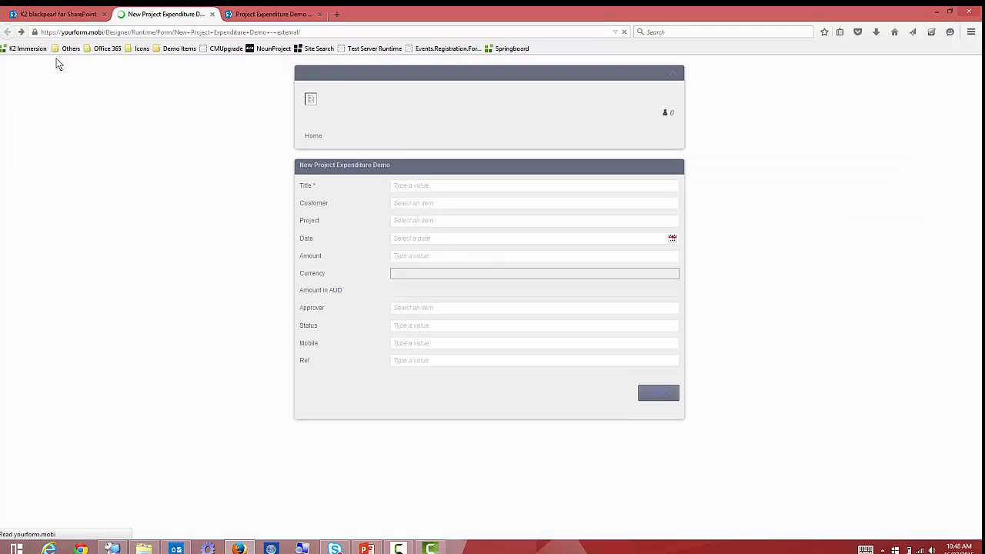
pyautogui.click(327, 32)
pyautogui.hotkey('ctrl', 'c')
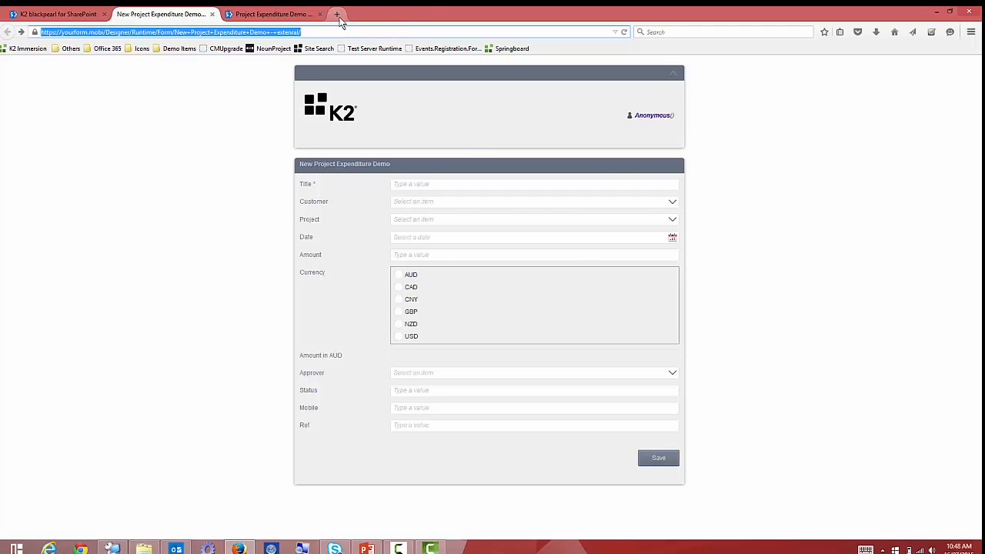
pyautogui.click(338, 17)
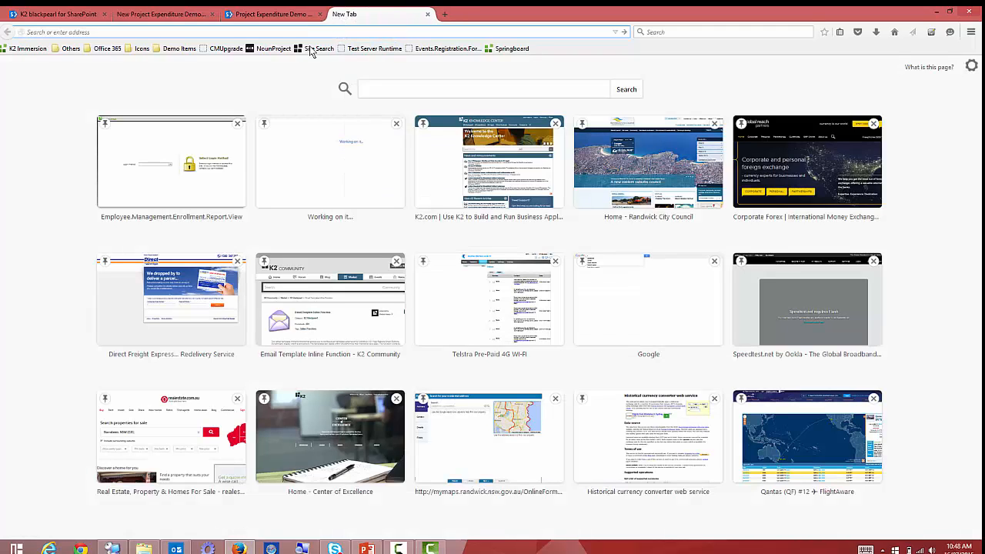
pyautogui.click(177, 50)
pyautogui.click(189, 62)
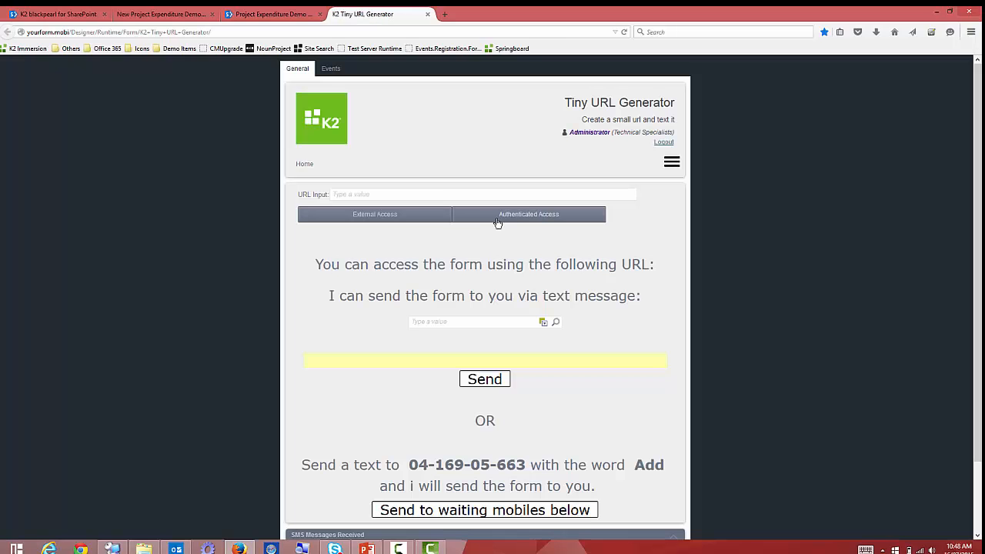
pyautogui.click(454, 193)
pyautogui.hotkey('ctrl', 'v')
pyautogui.click(507, 220)
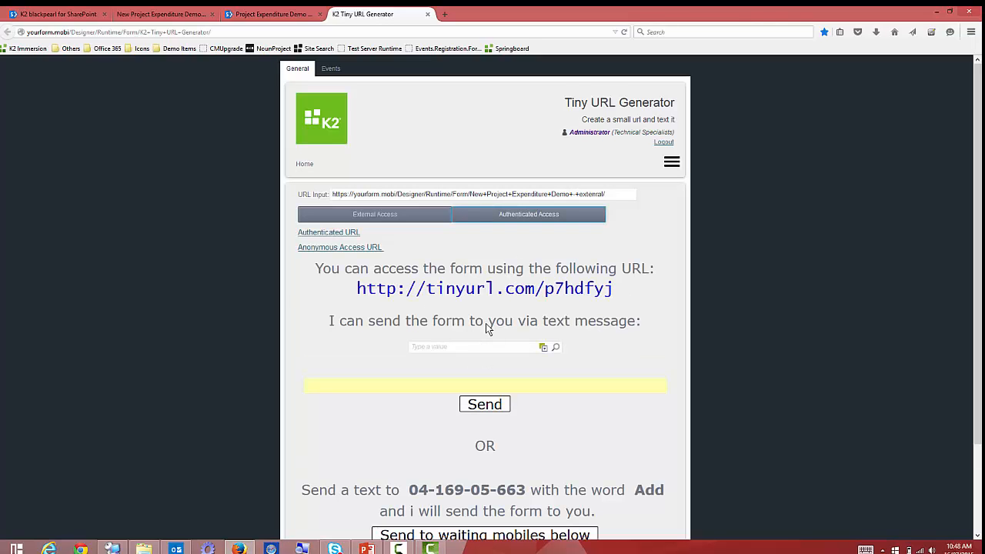
# Look up the recipient contact and text the short link to their phone.
pyautogui.scroll(-2, 486, 328)
pyautogui.click(470, 243)
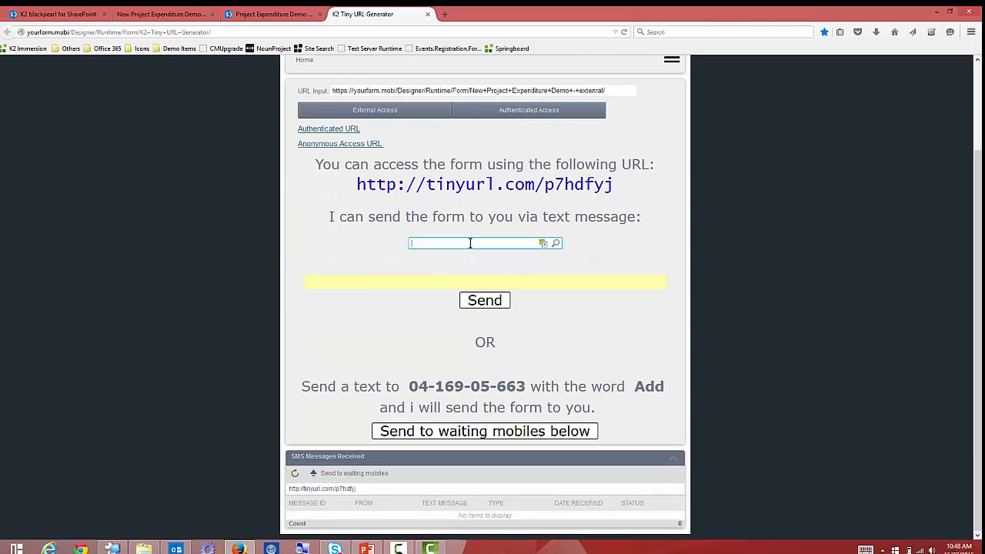
pyautogui.write('igor')
pyautogui.press('Return')
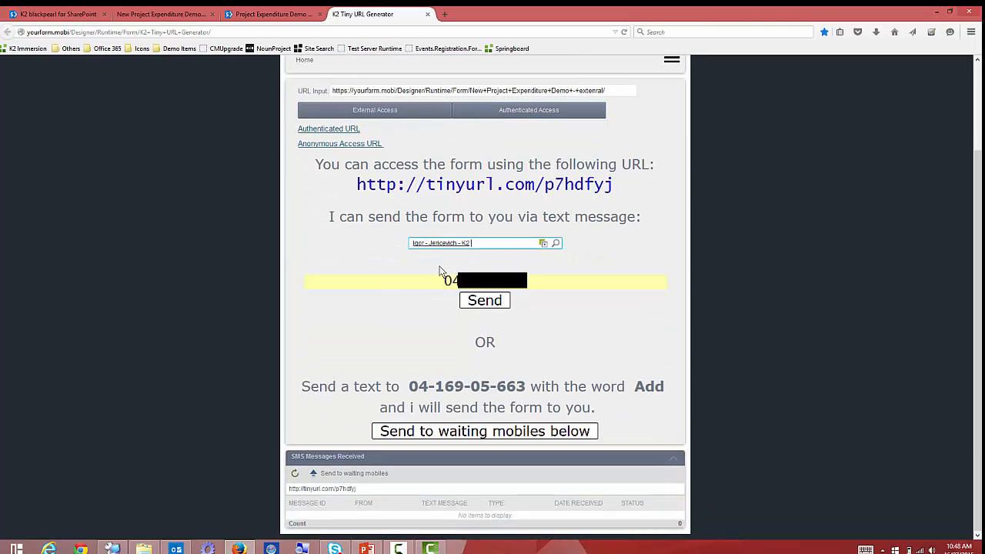
pyautogui.click(477, 303)
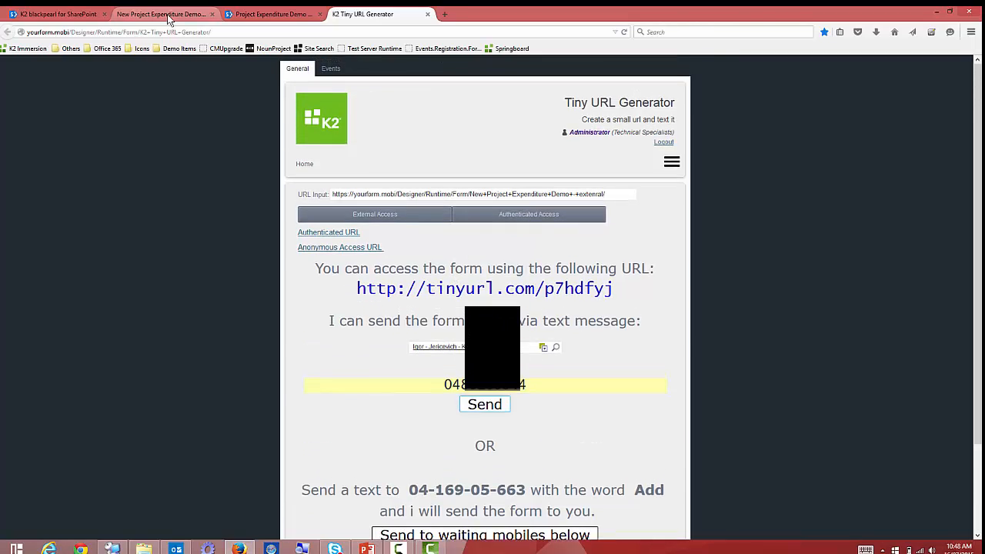
pyautogui.click(169, 19)
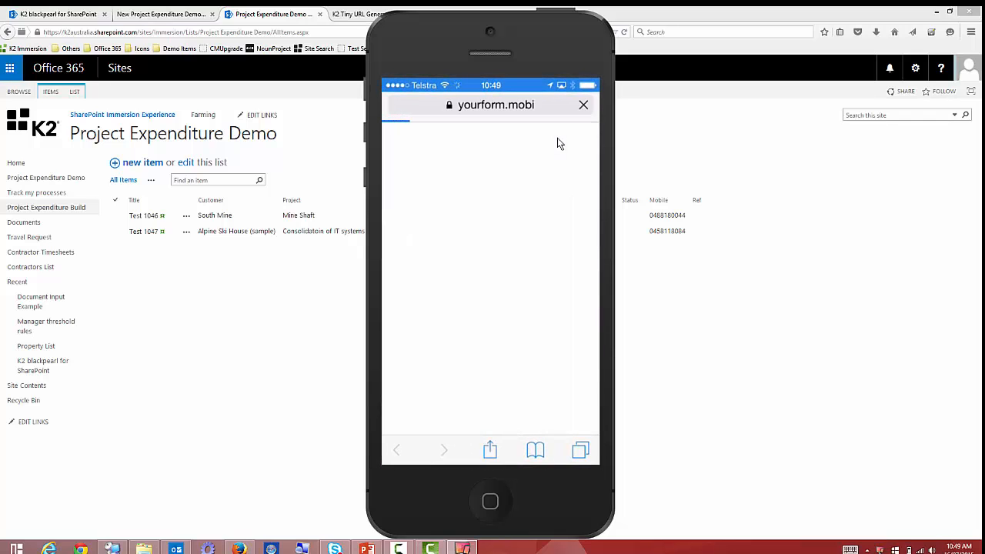
# Place the mirrored iPhone window beside the browser form as the yourform.mobi form loads.
pyautogui.click(163, 21)
pyautogui.click(462, 548)
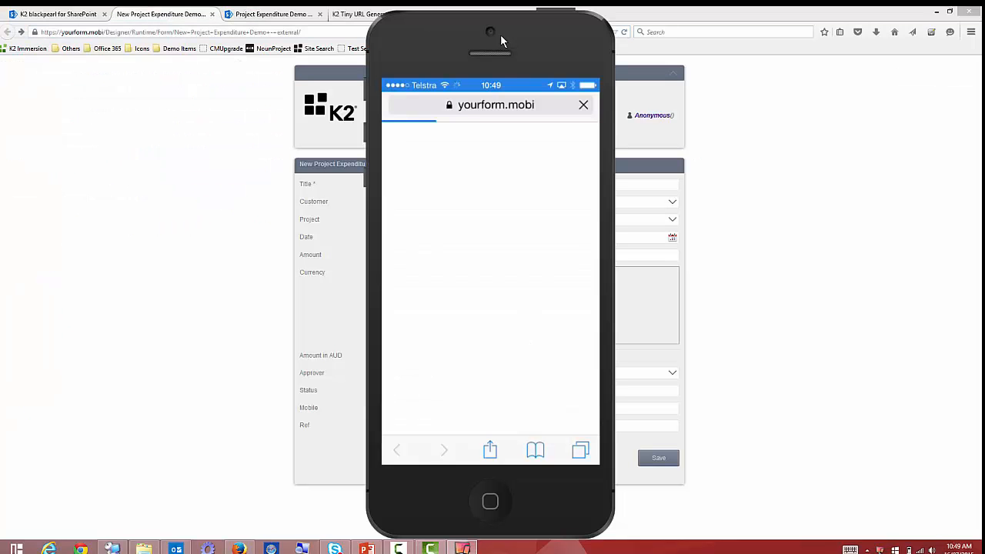
pyautogui.moveTo(500, 35); pyautogui.dragTo(848, 39)
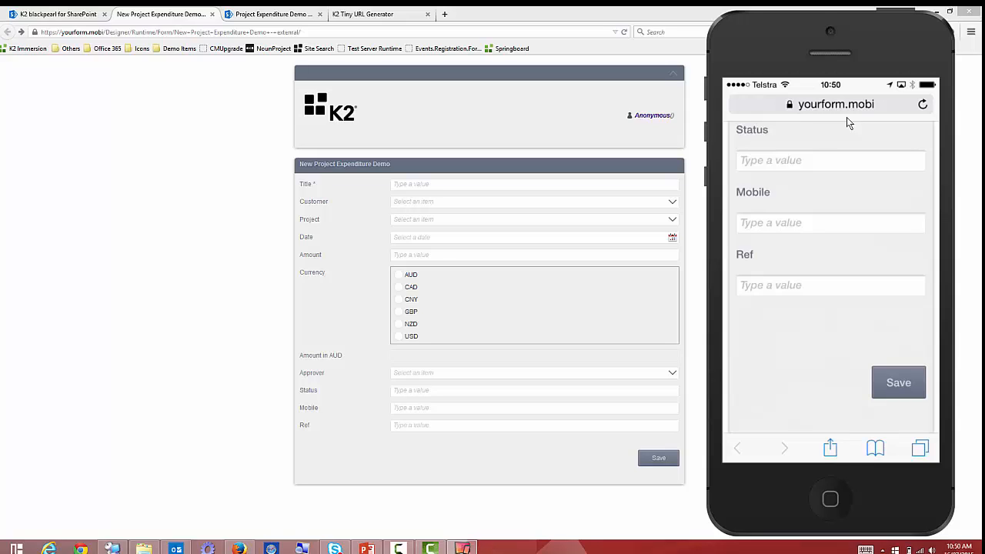
# Present slide 6 of the PowerPoint deck full screen and reveal the six-box K2 Smart Objects row.
pyautogui.click(366, 547)
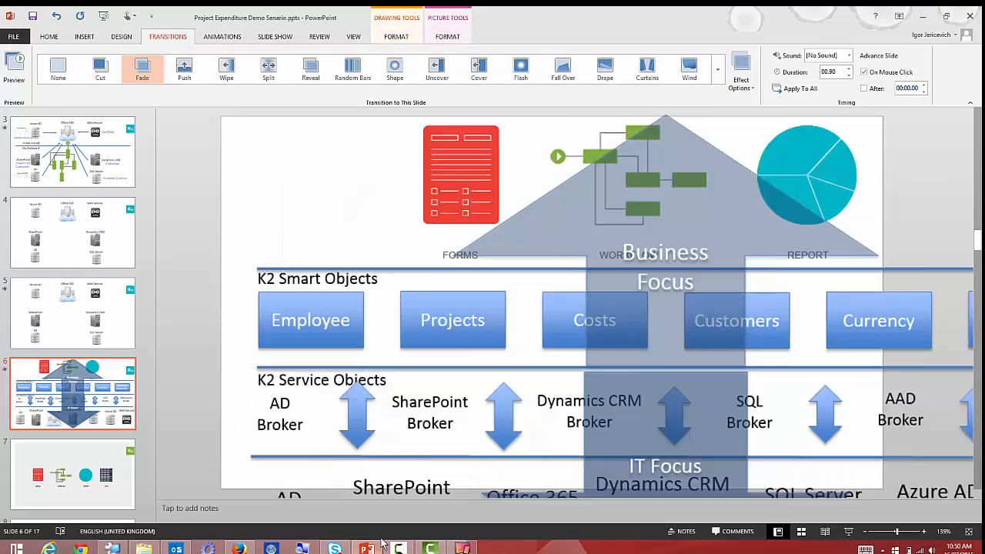
pyautogui.click(848, 531)
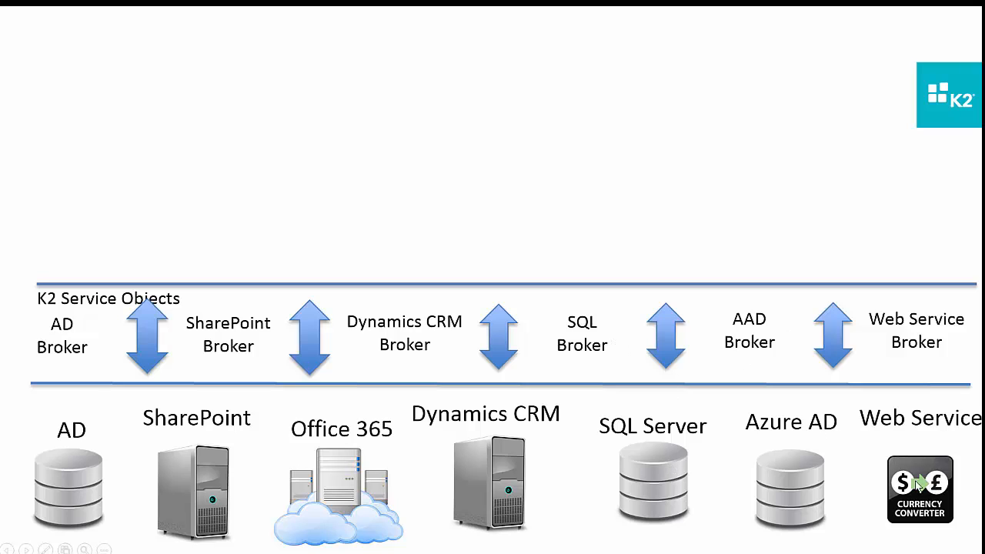
pyautogui.click(895, 332)
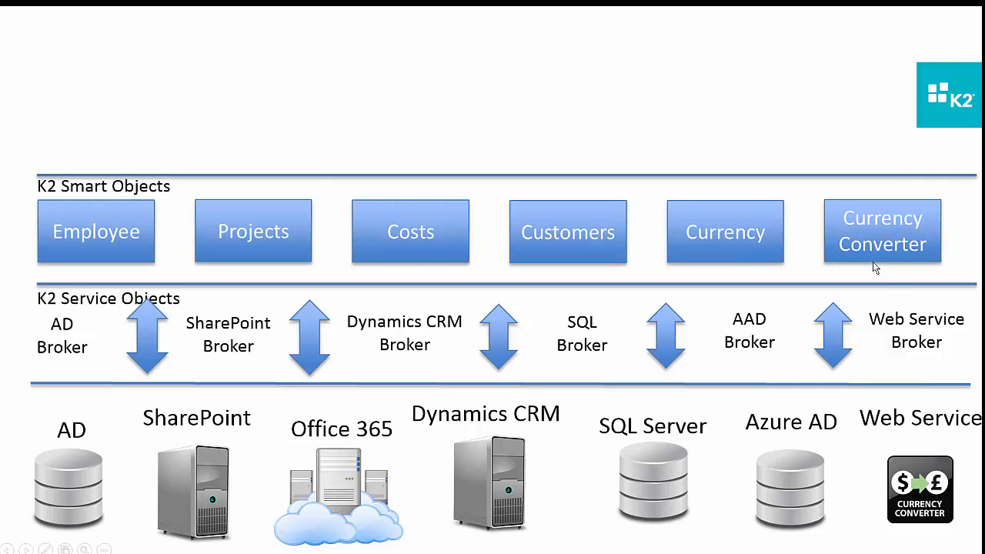